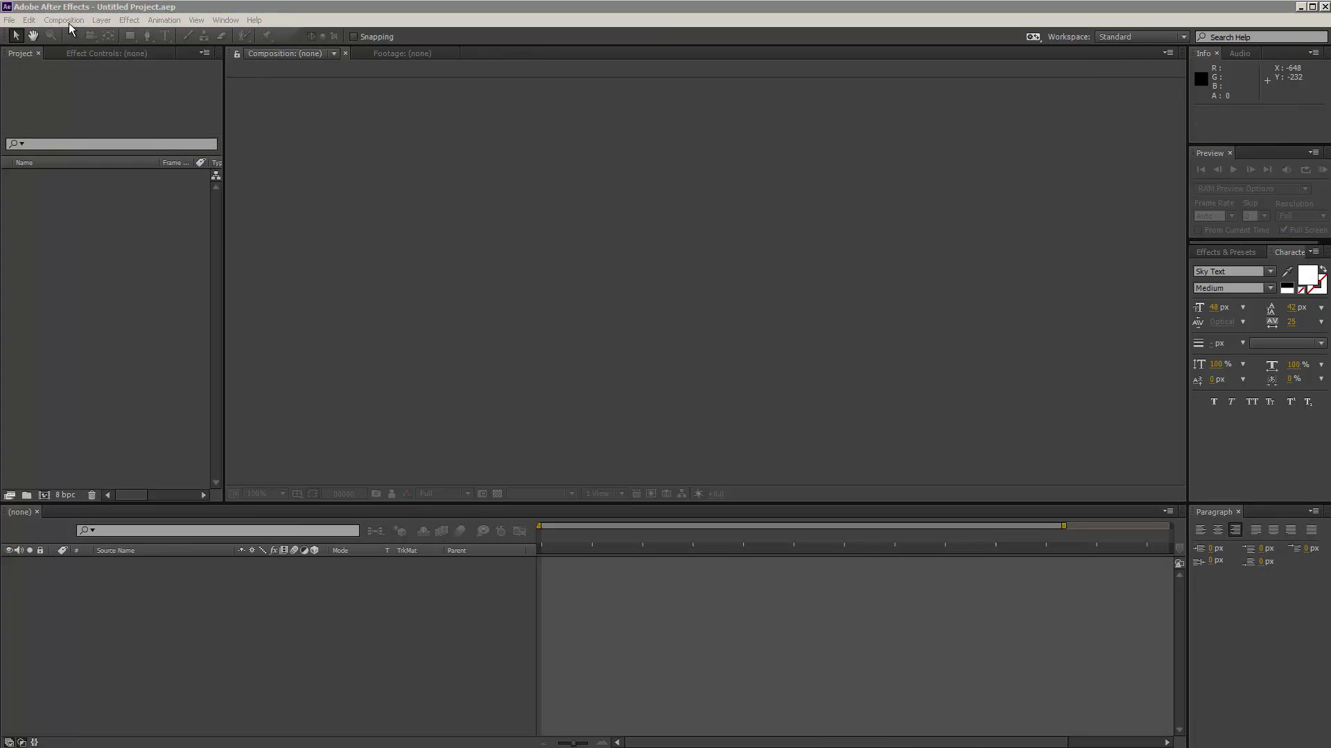
Set up a new 1280 x 720, 25 fps composition lasting 120 frames on a black background.
left_click(69, 21)
left_click(76, 33)
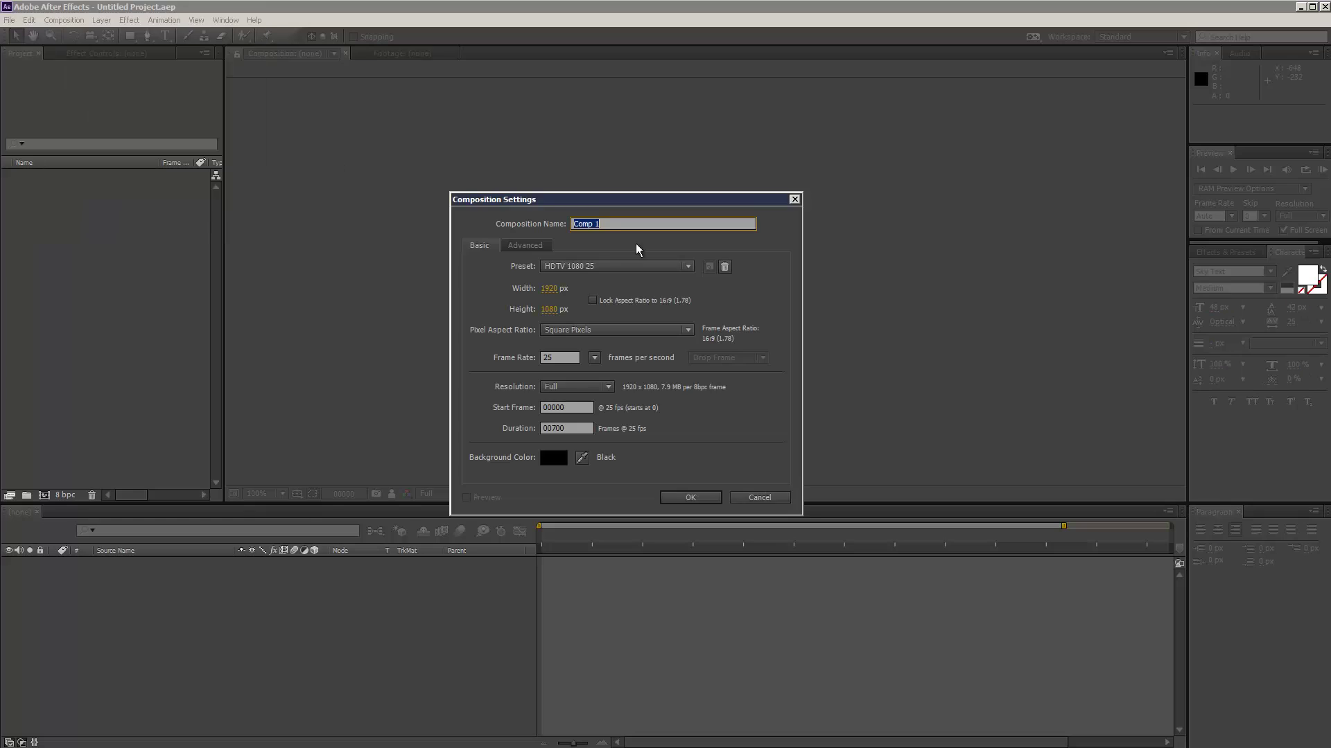
left_click(556, 289)
type("1280")
left_click(558, 310)
type("720")
key("Return")
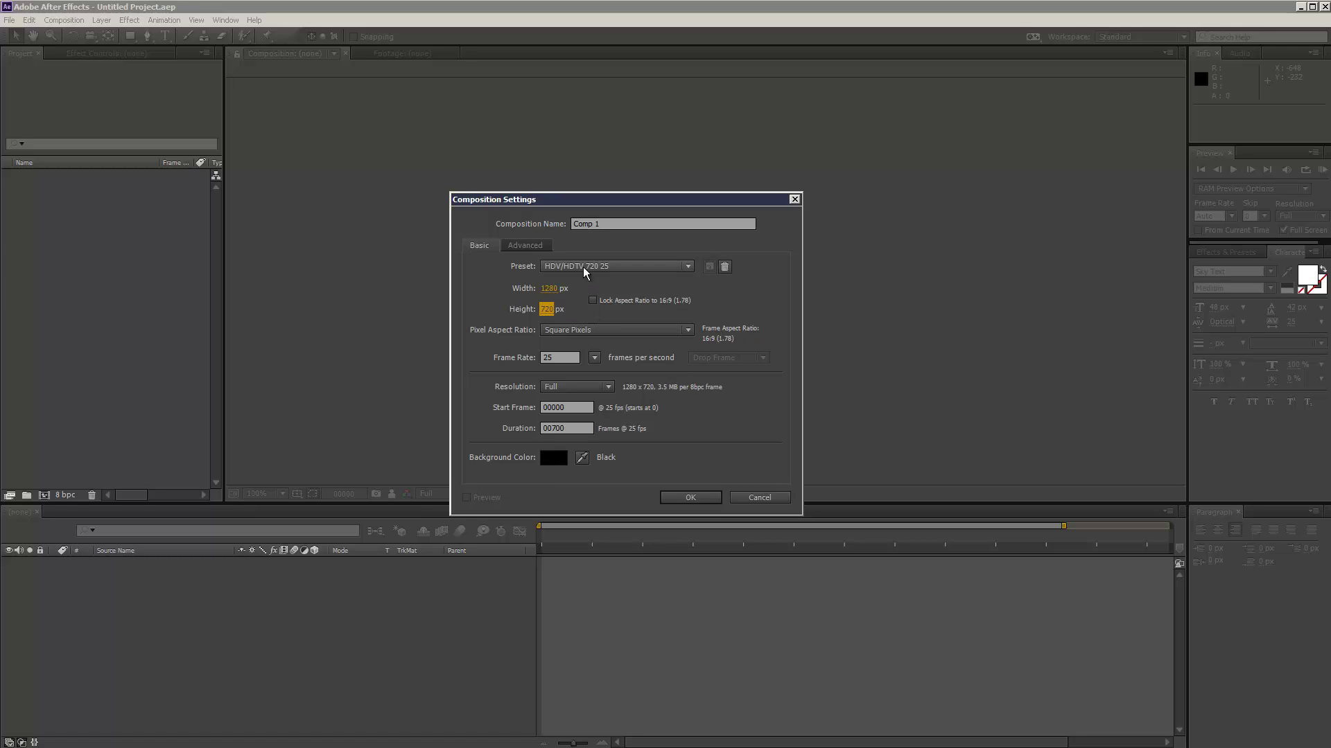
left_click(574, 427)
left_click(716, 496)
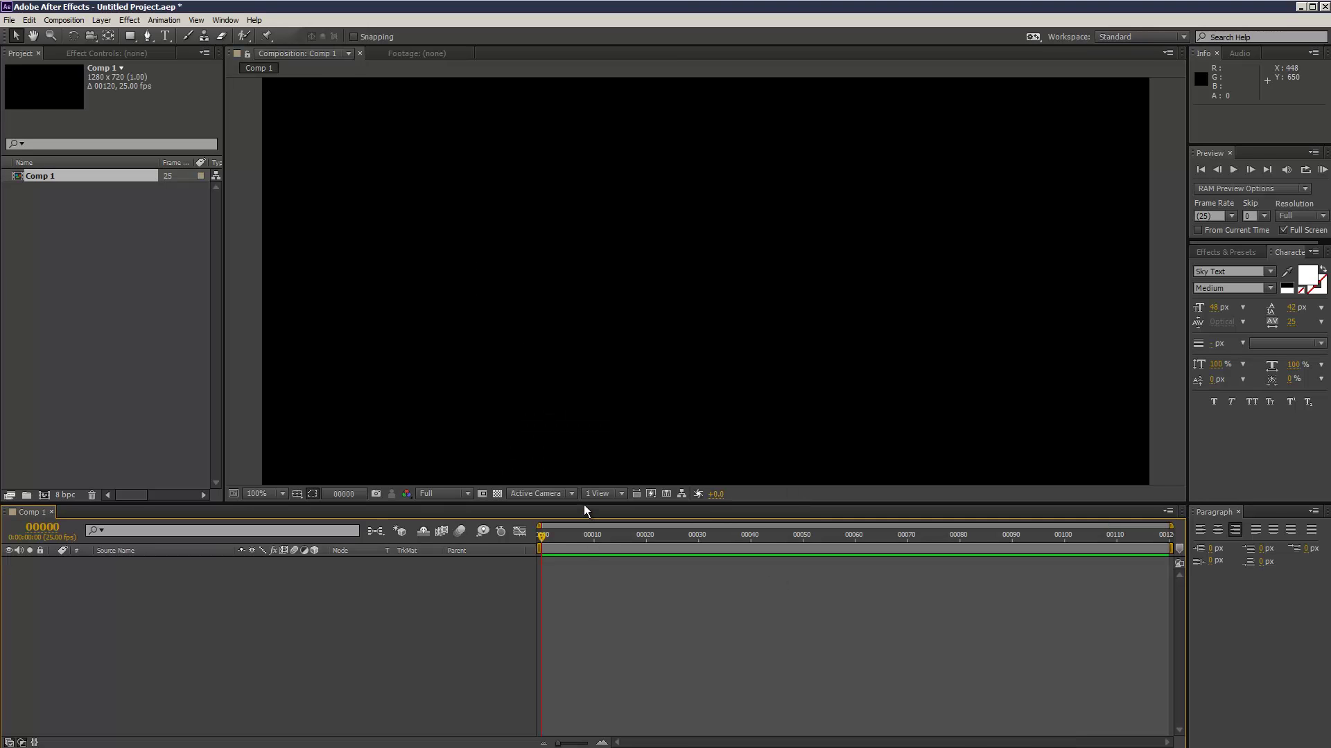
Add a full-frame dark gray solid layer to Comp 1.
left_click_drag(584, 505, 583, 536)
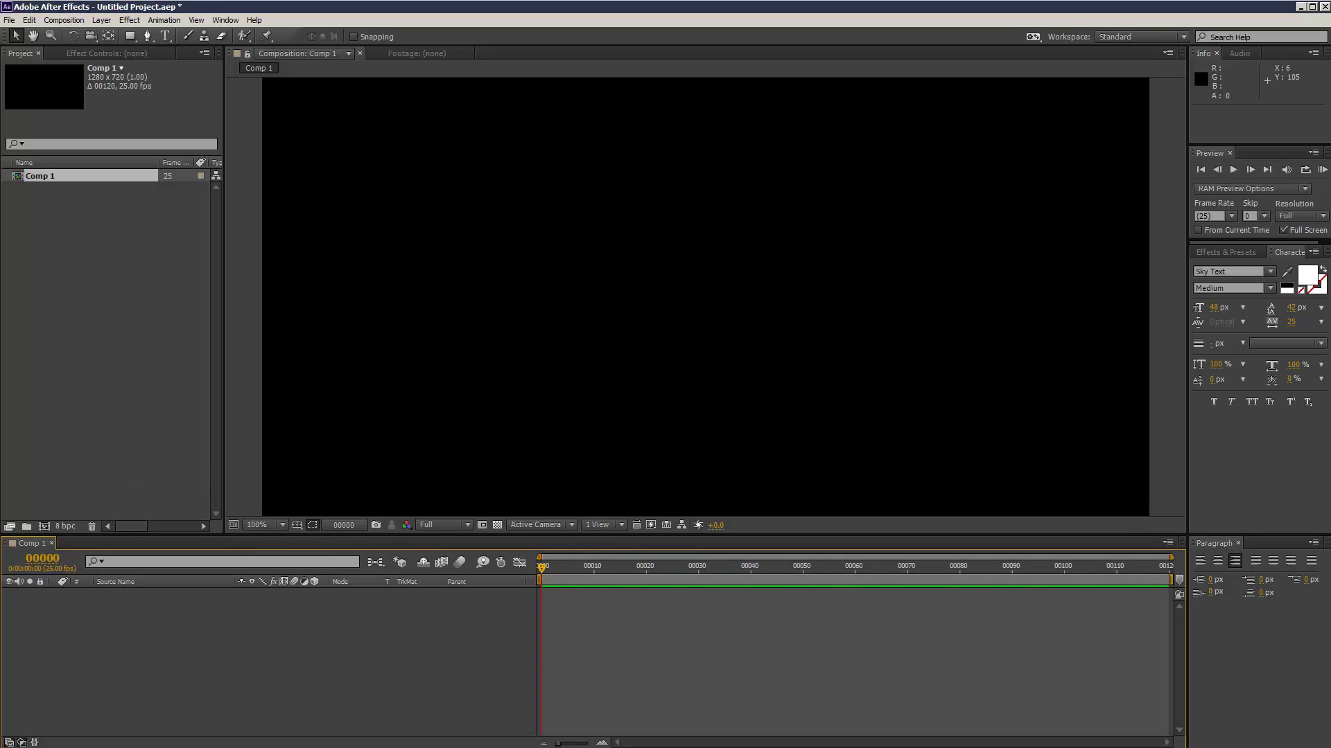
left_click(115, 19)
mouse_move(111, 31)
left_click(343, 49)
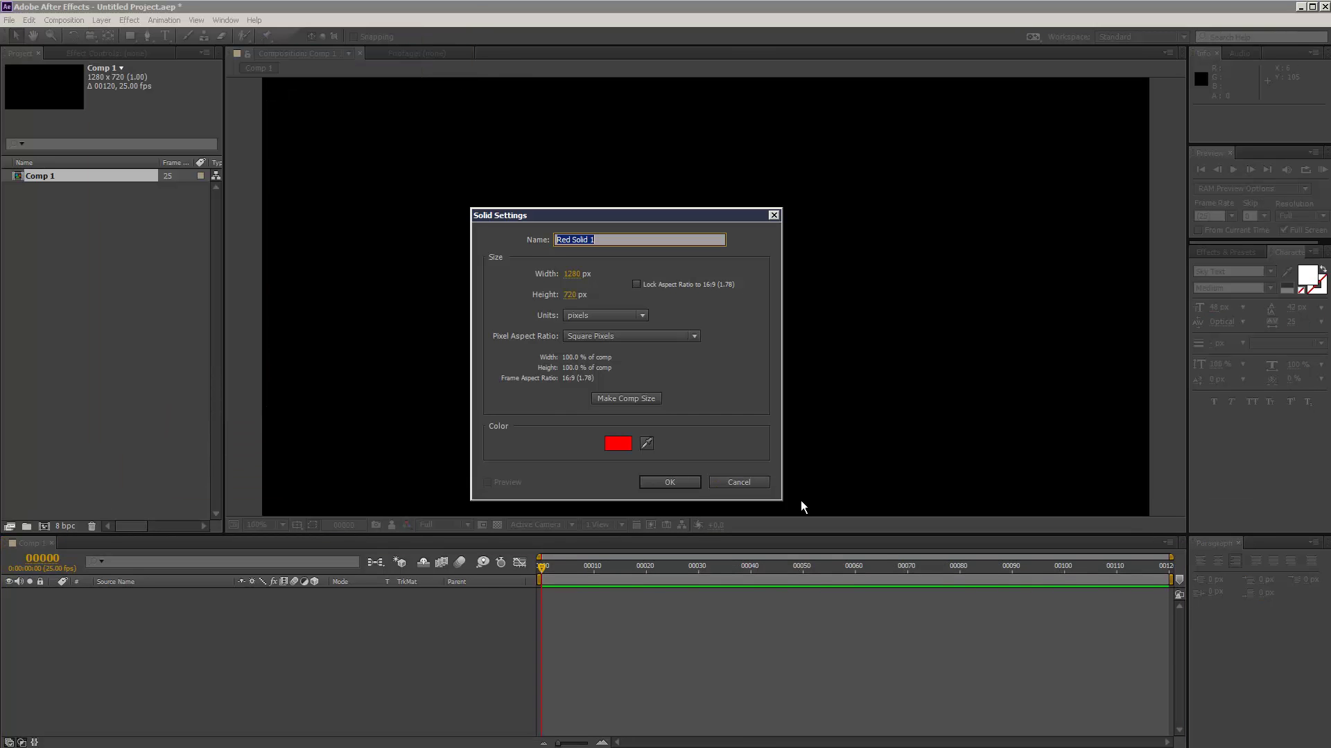
left_click(622, 443)
left_click(461, 433)
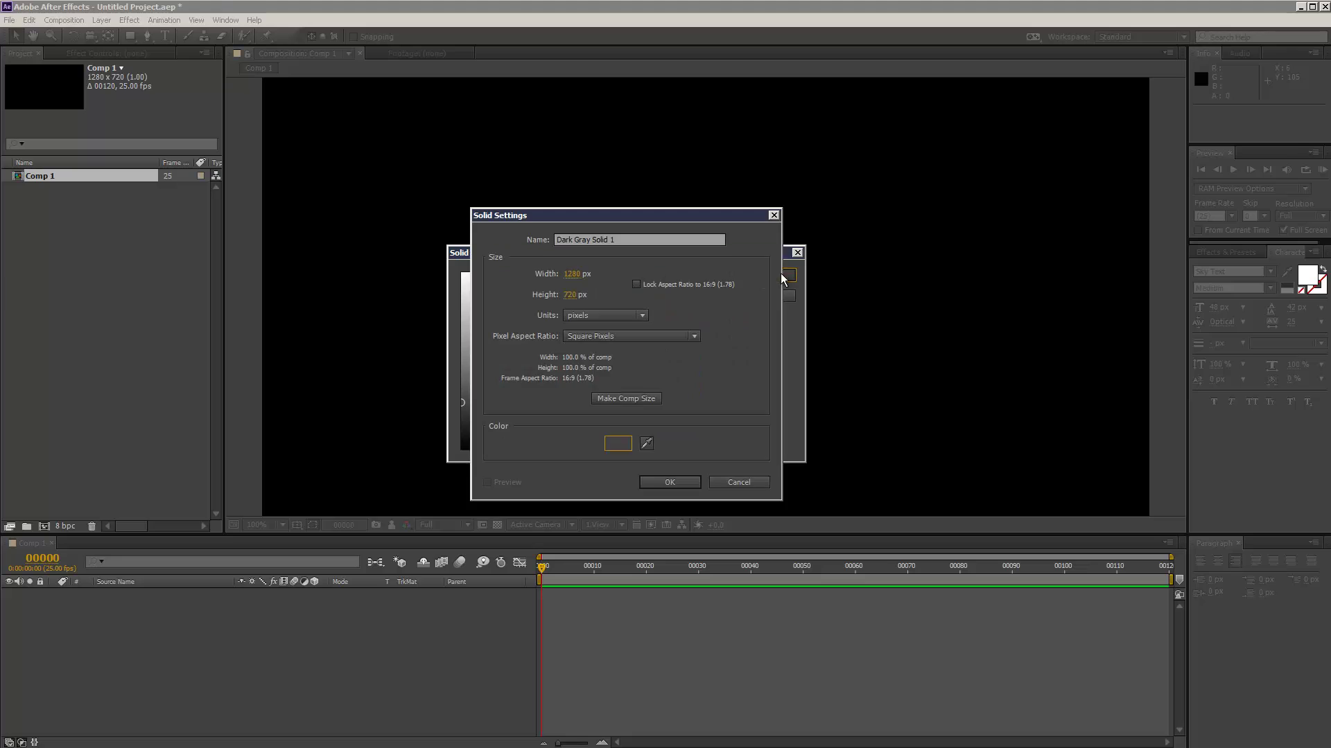
left_click(779, 277)
left_click(670, 483)
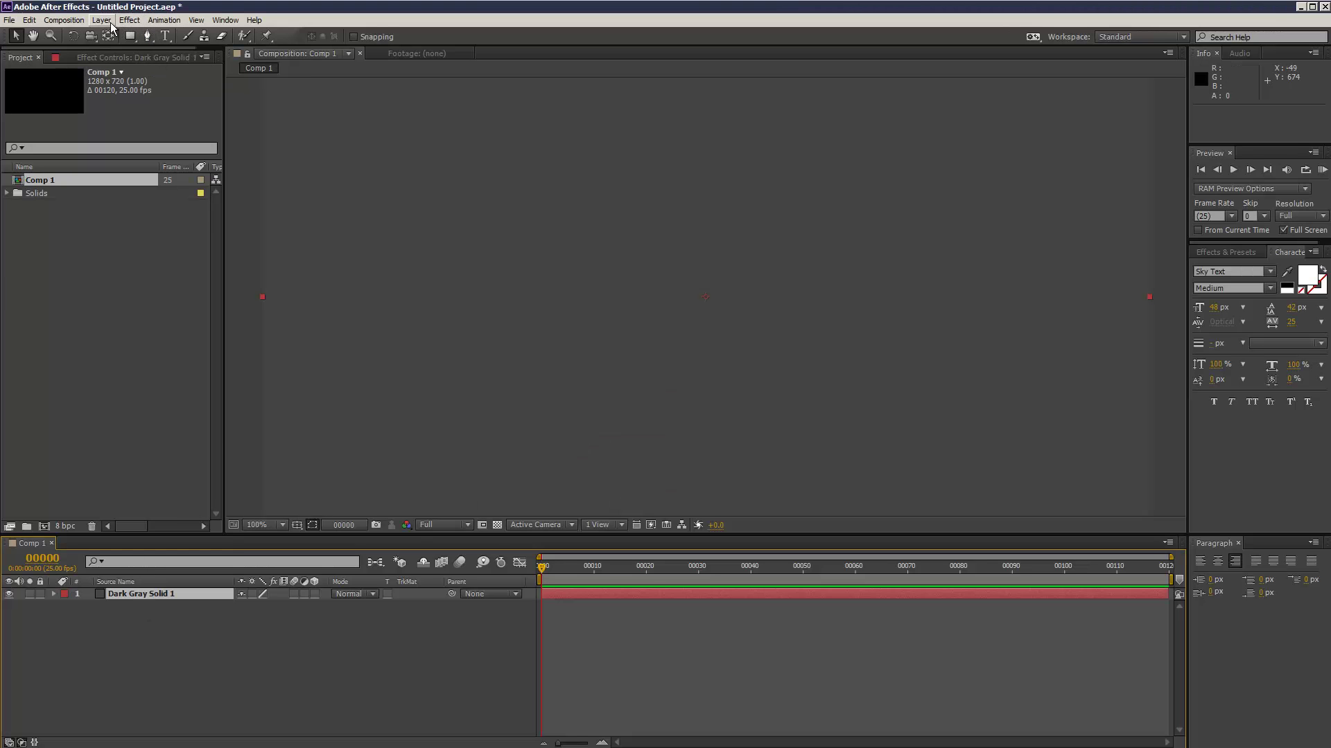
Apply Trapcode Particular to the dark gray solid.
left_click(101, 20)
mouse_move(211, 371)
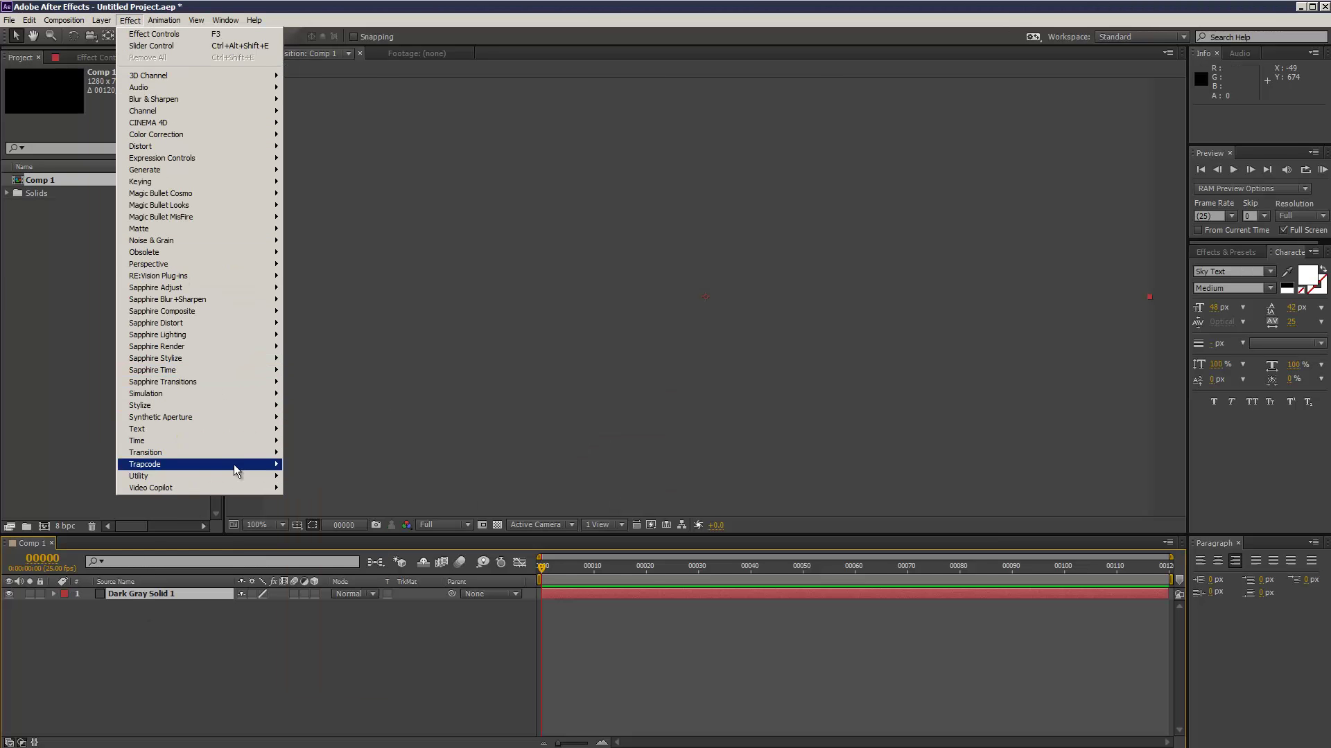
mouse_move(234, 464)
left_click(315, 489)
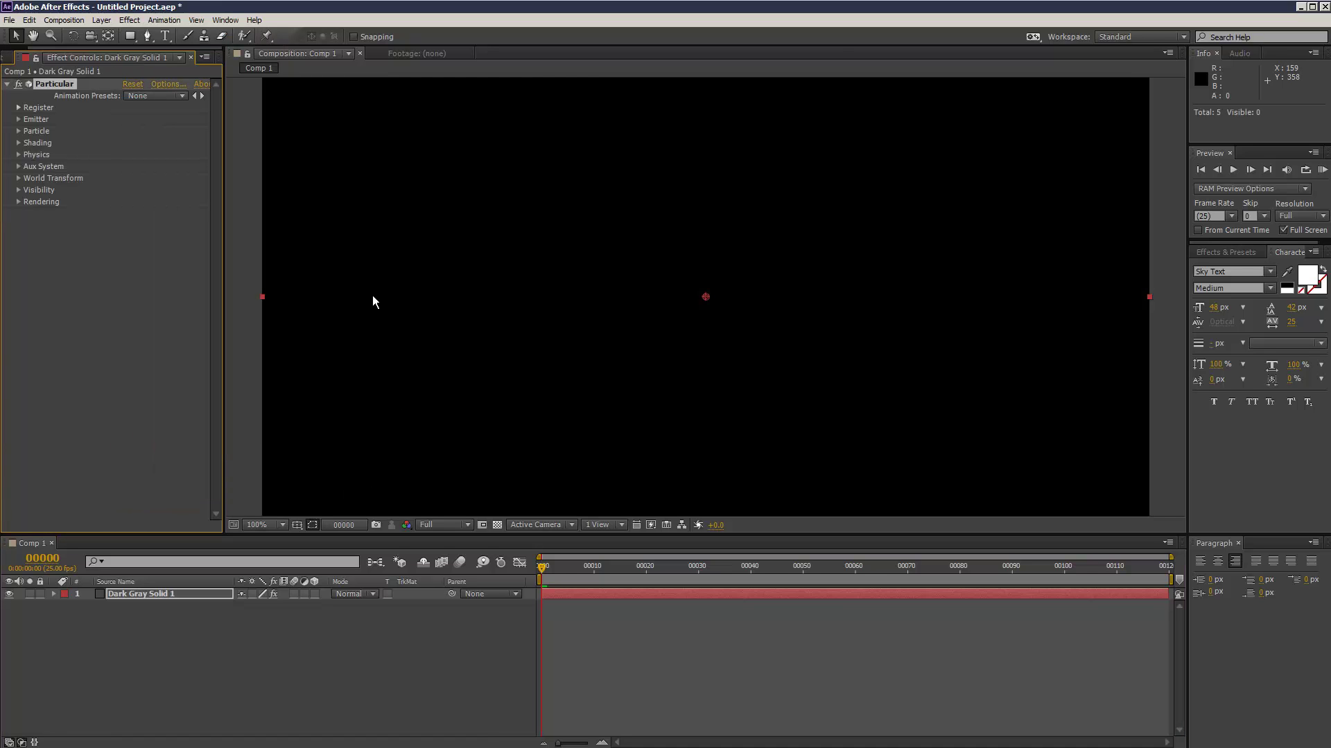
Set the Particular emitter Direction to Directional and preview the narrowed stream.
left_click_drag(542, 564, 505, 567)
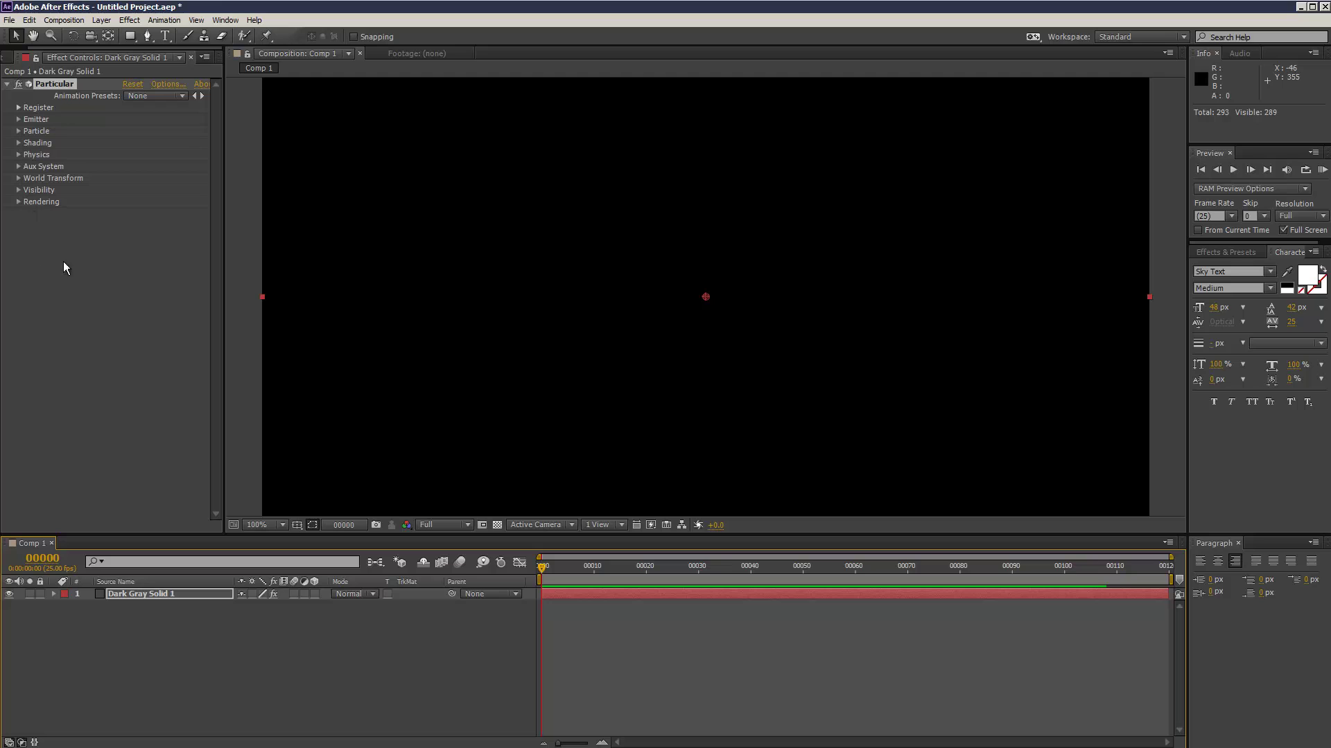
left_click(19, 120)
left_click_drag(541, 579, 897, 572)
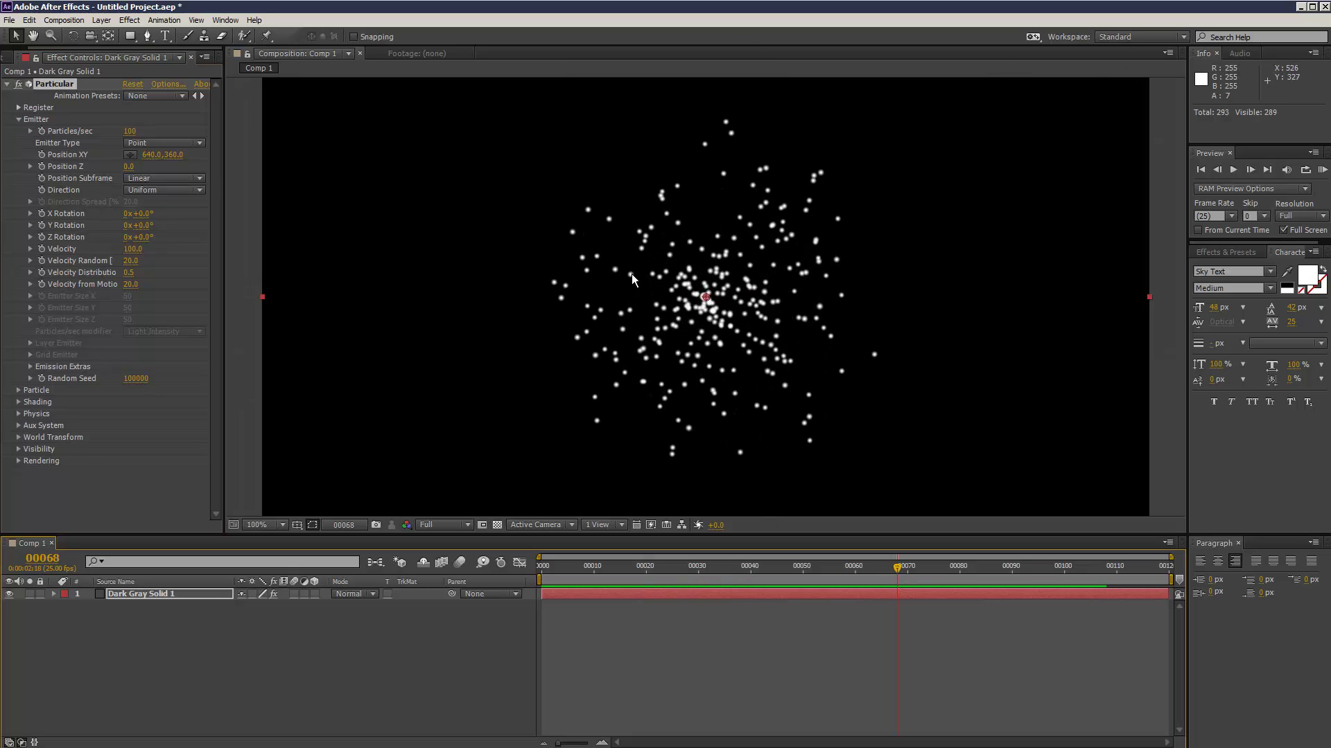
left_click(137, 189)
left_click(159, 219)
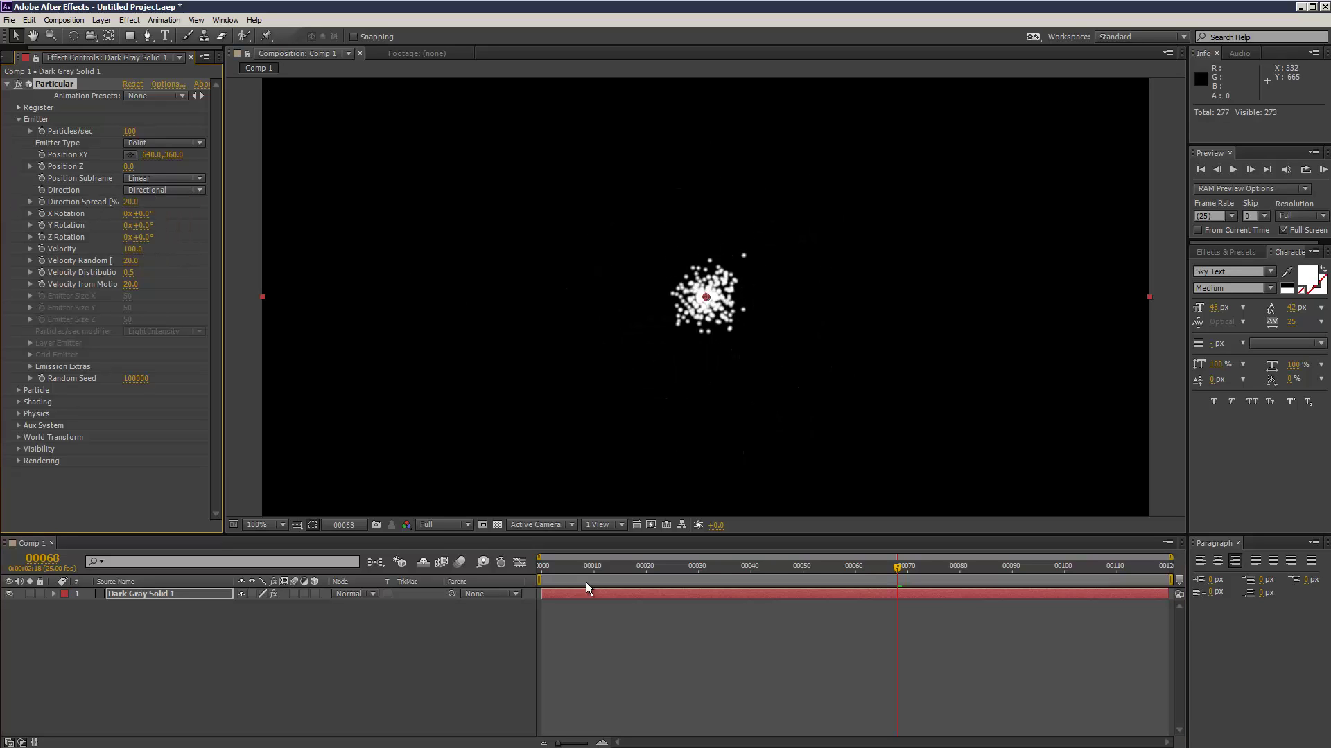
left_click_drag(578, 582, 887, 546)
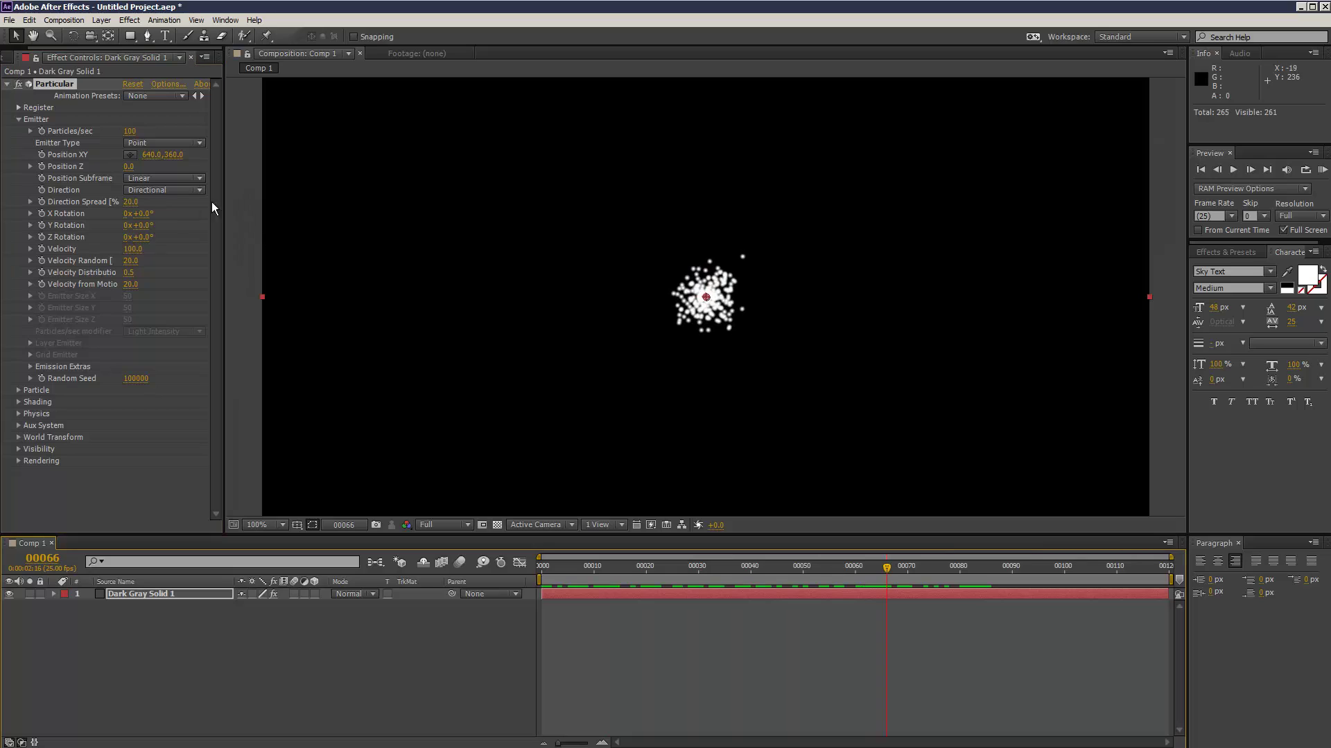
Rotate the emitter 90° on Y and move its position left to 109, 360.
left_click(142, 226)
type("90")
key("Return")
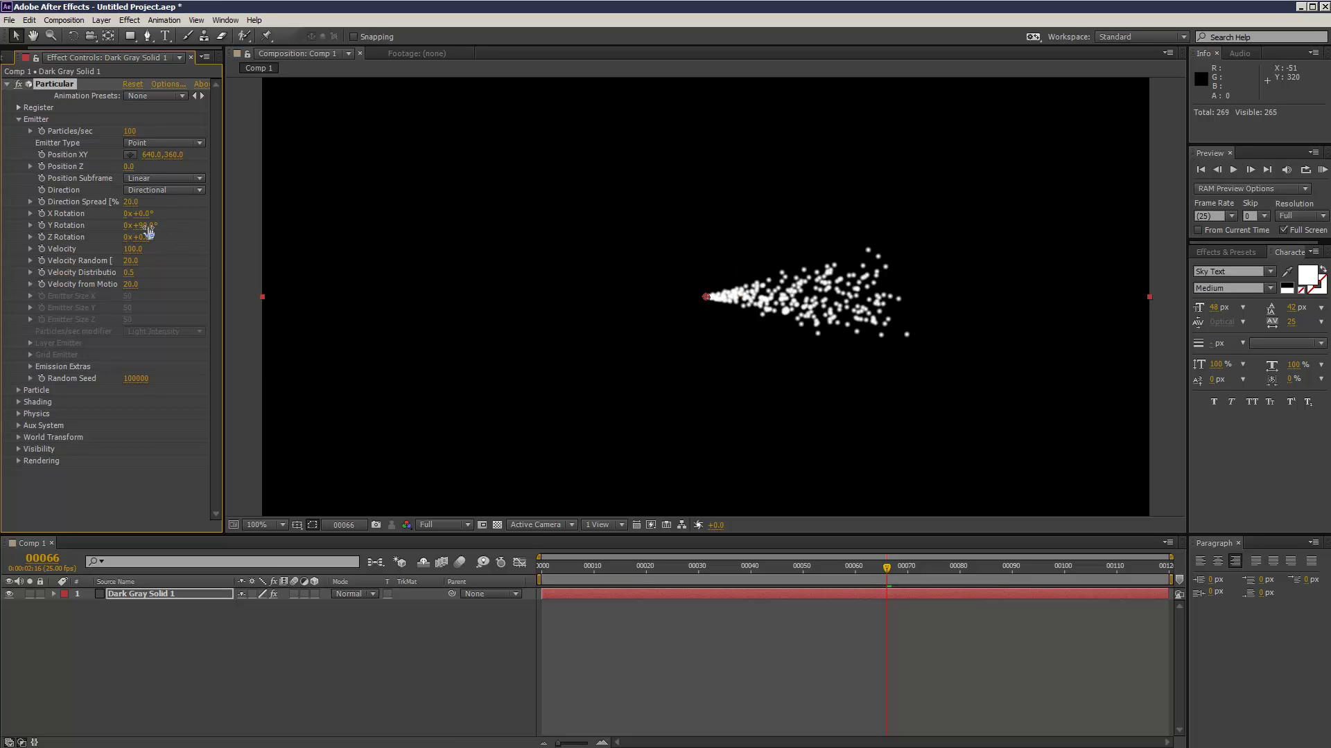
left_click_drag(596, 567, 937, 547)
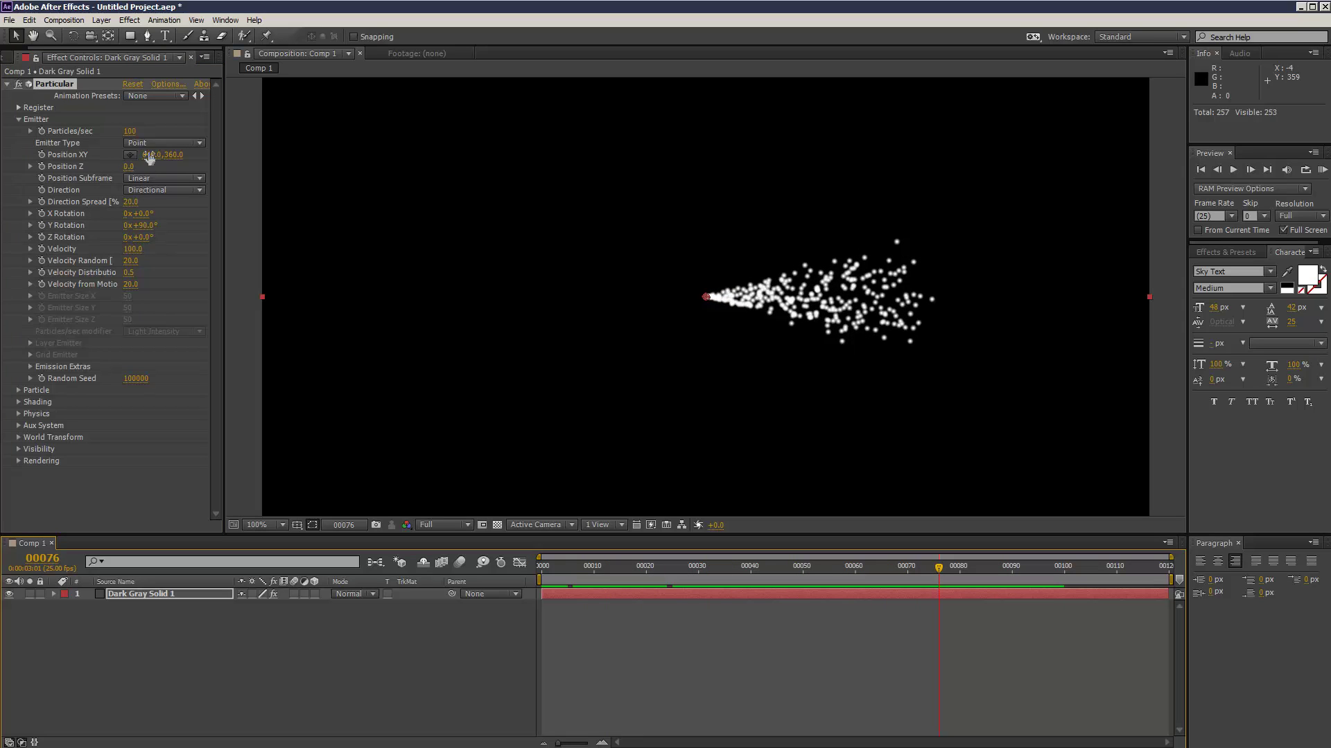
left_click_drag(149, 157, 67, 169)
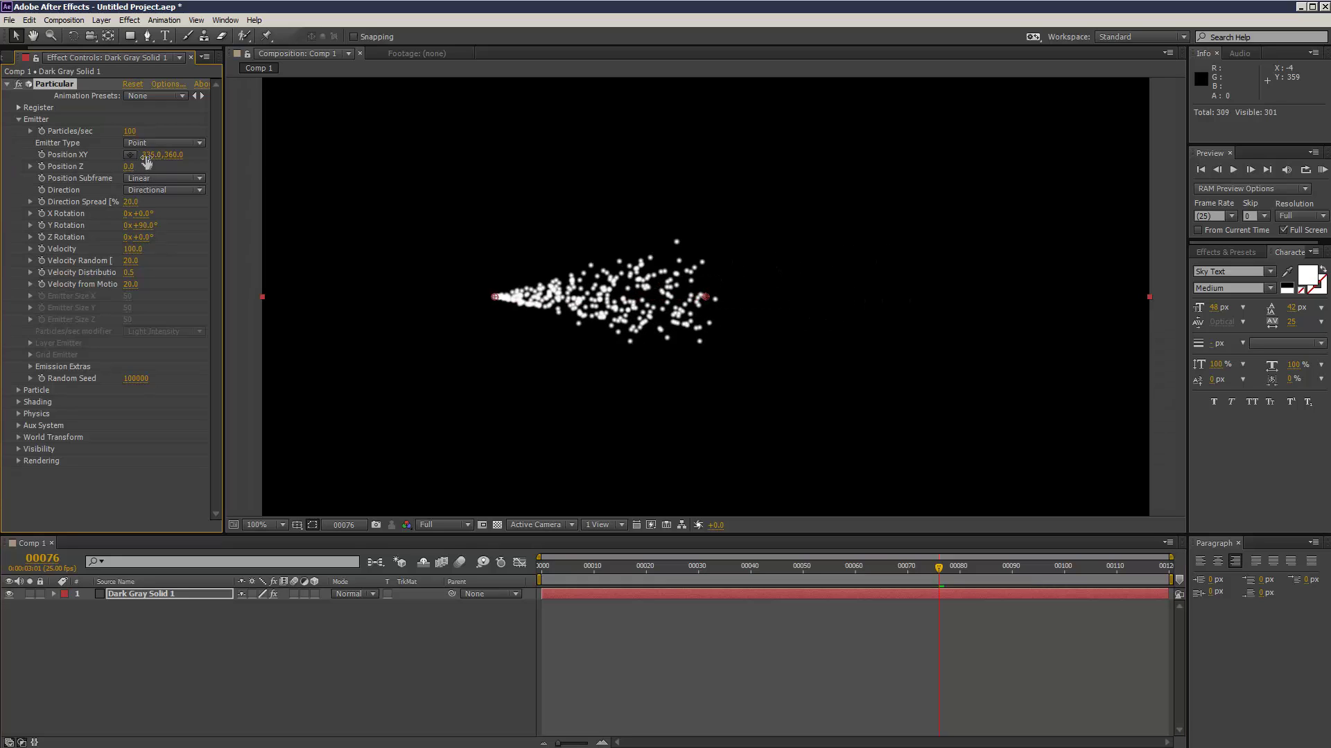
left_click_drag(146, 161, 12, 165)
left_click_drag(626, 575, 1074, 538)
Set the particle Life to 5 seconds and preview the longer-lived particles.
left_click(19, 390)
scroll(23, 396, "down", 3)
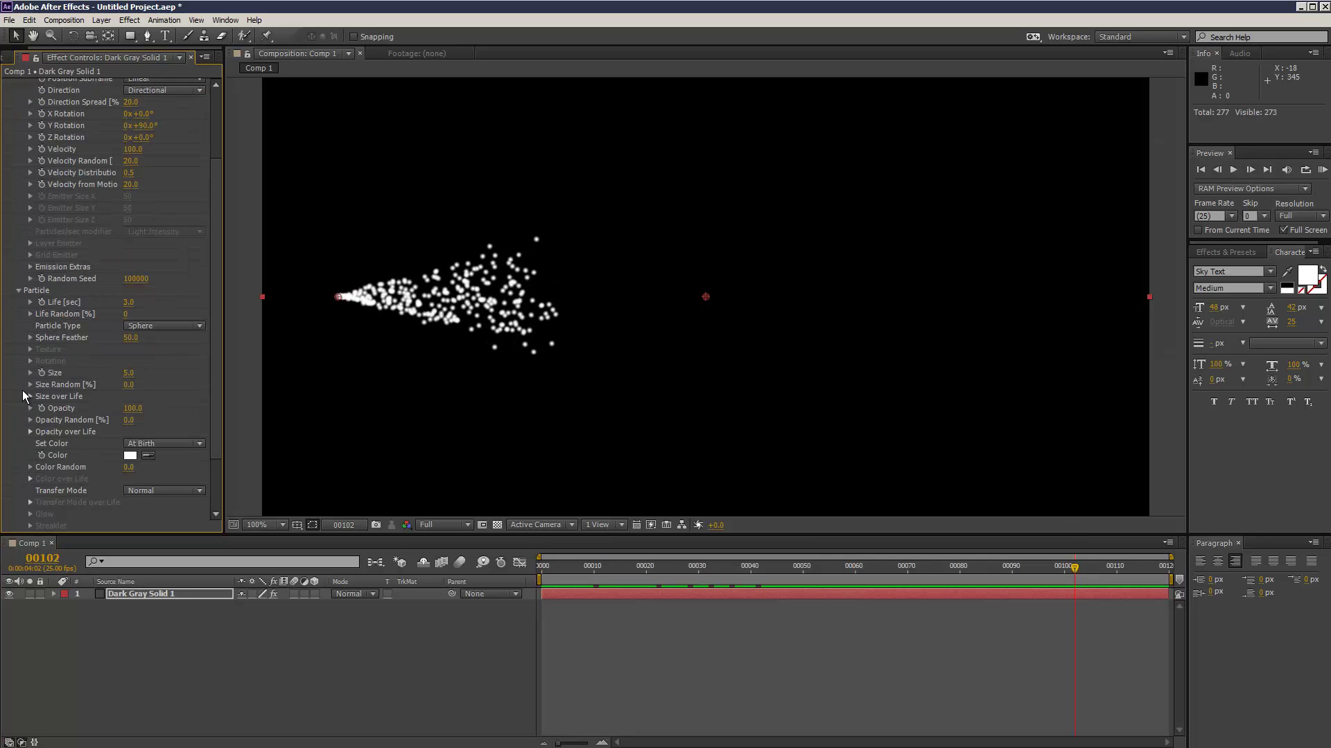
left_click(128, 303)
type("5")
left_click(218, 630)
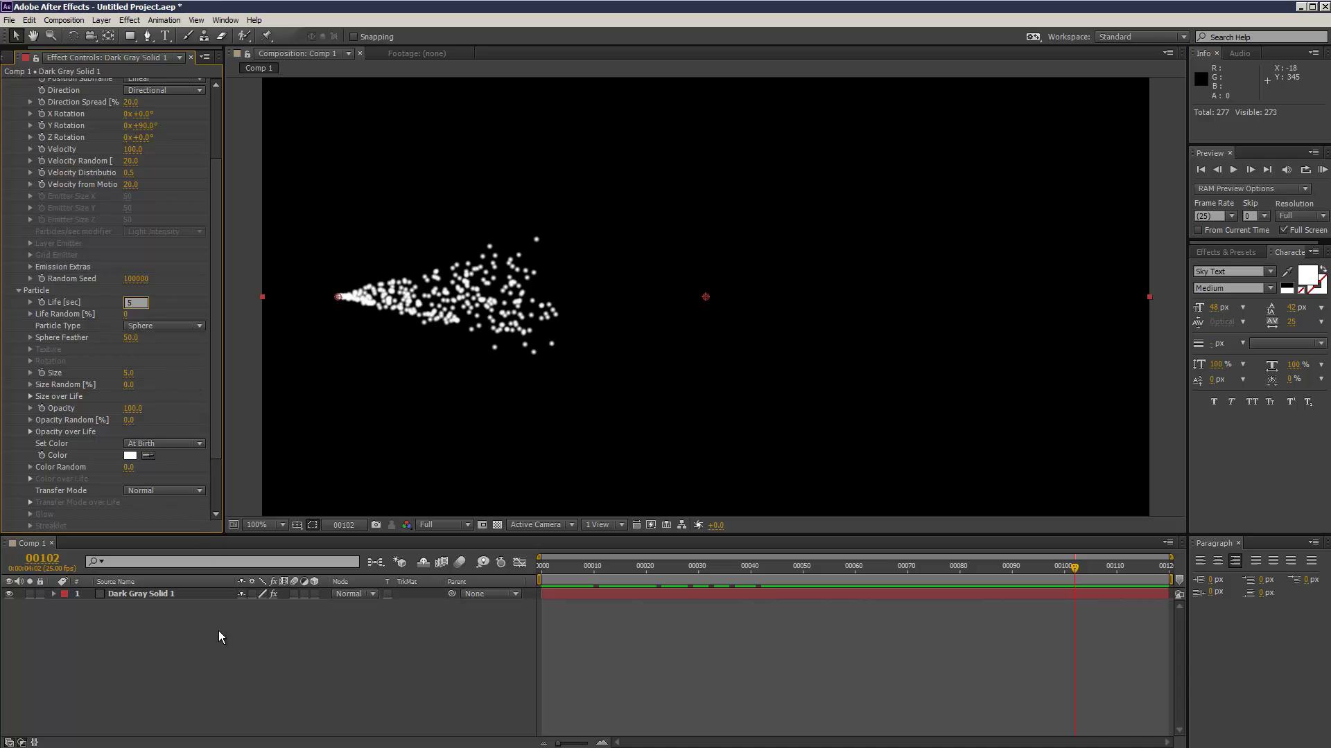
left_click_drag(542, 571, 1112, 558)
left_click(218, 149)
Lower the emitter Particles/sec to 10 and preview the sparser stream.
scroll(200, 115, "up", 5)
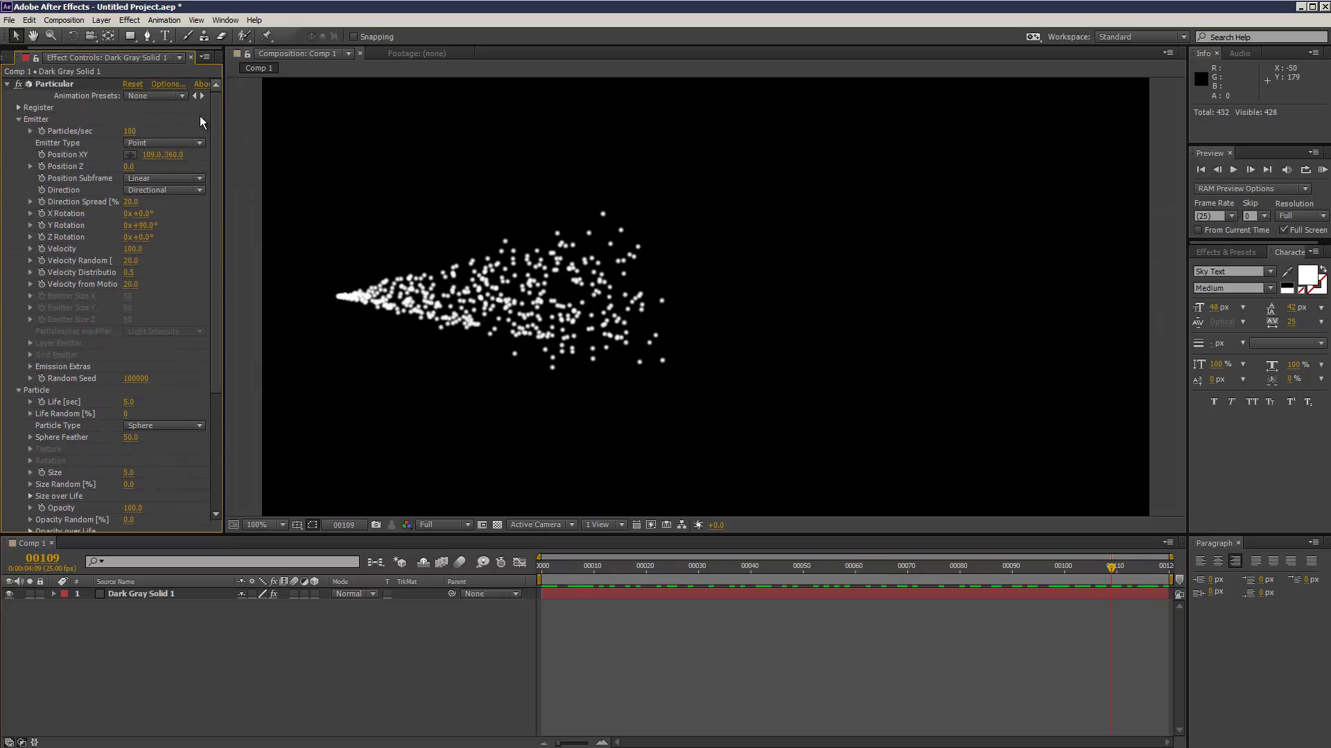
left_click(129, 132)
type("10")
key("Return")
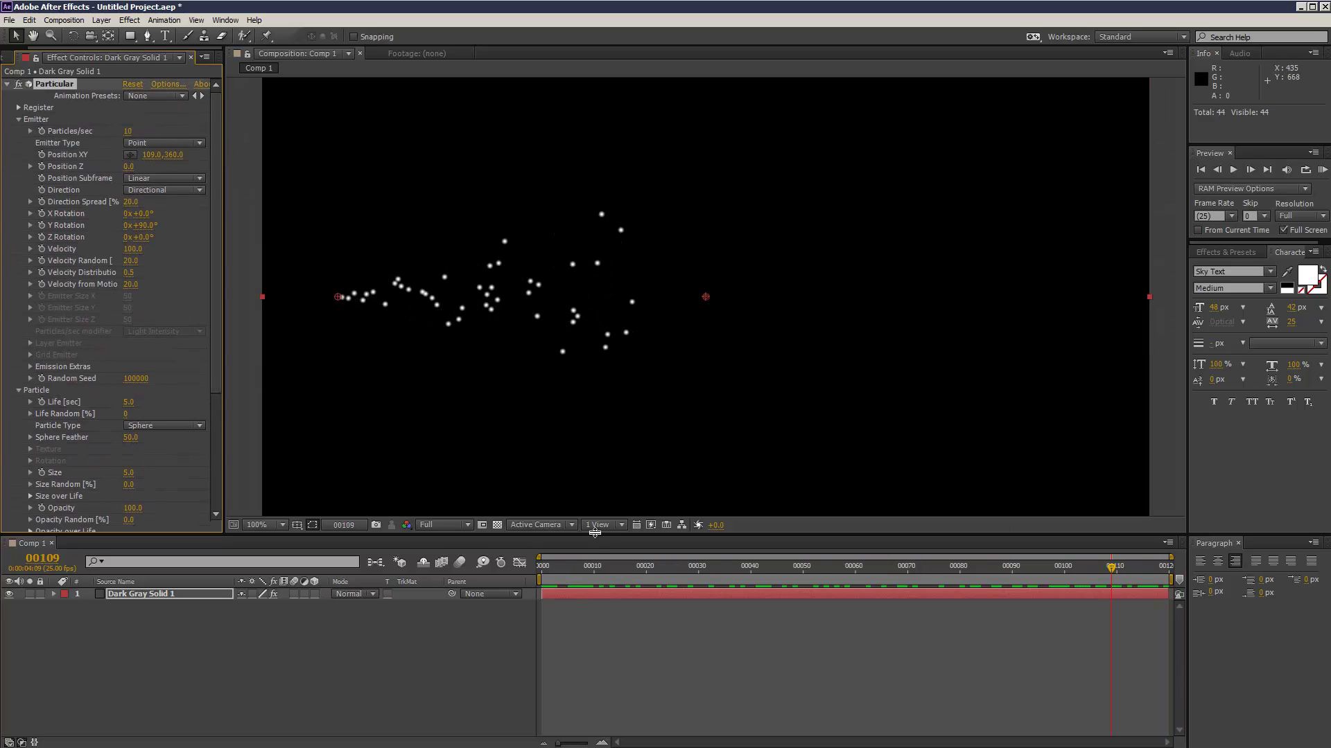
left_click_drag(648, 561, 1132, 558)
Set Aux System emission to Continuously and preview the aux trails.
left_click(1204, 170)
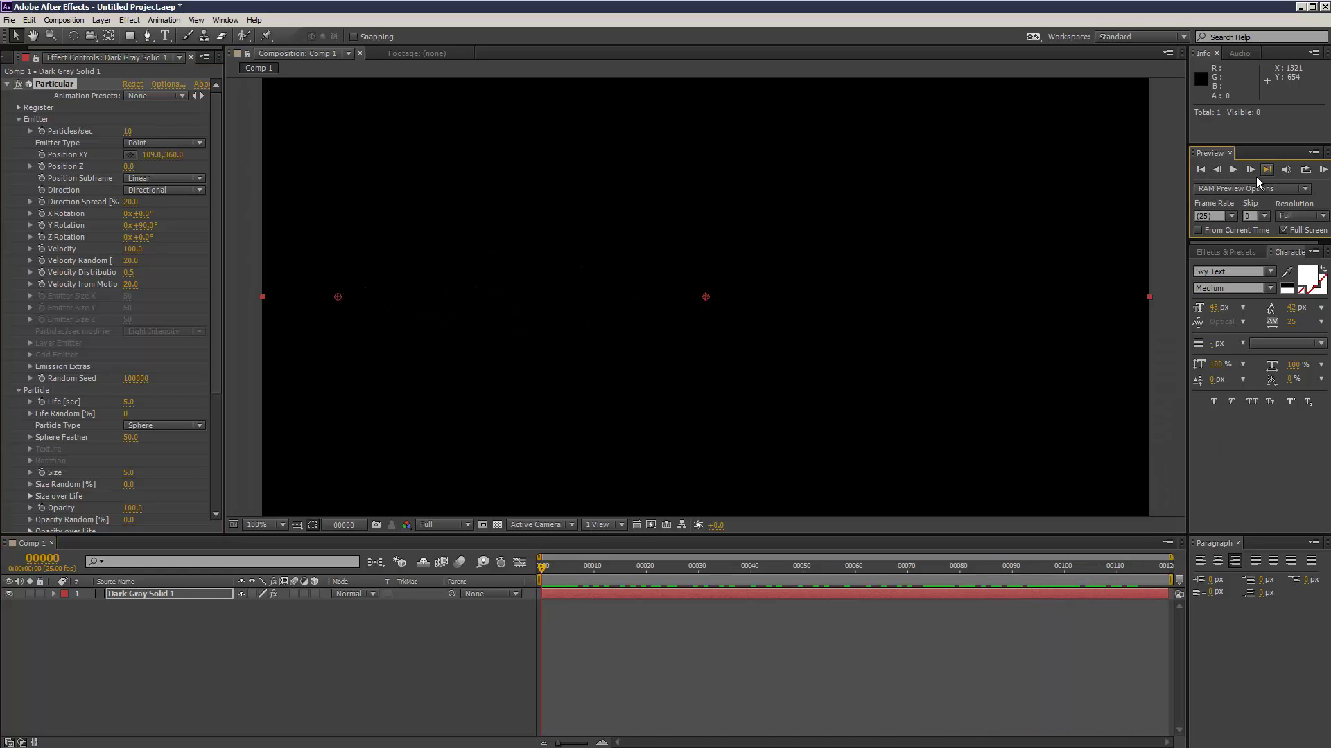
scroll(201, 509, "down", 5)
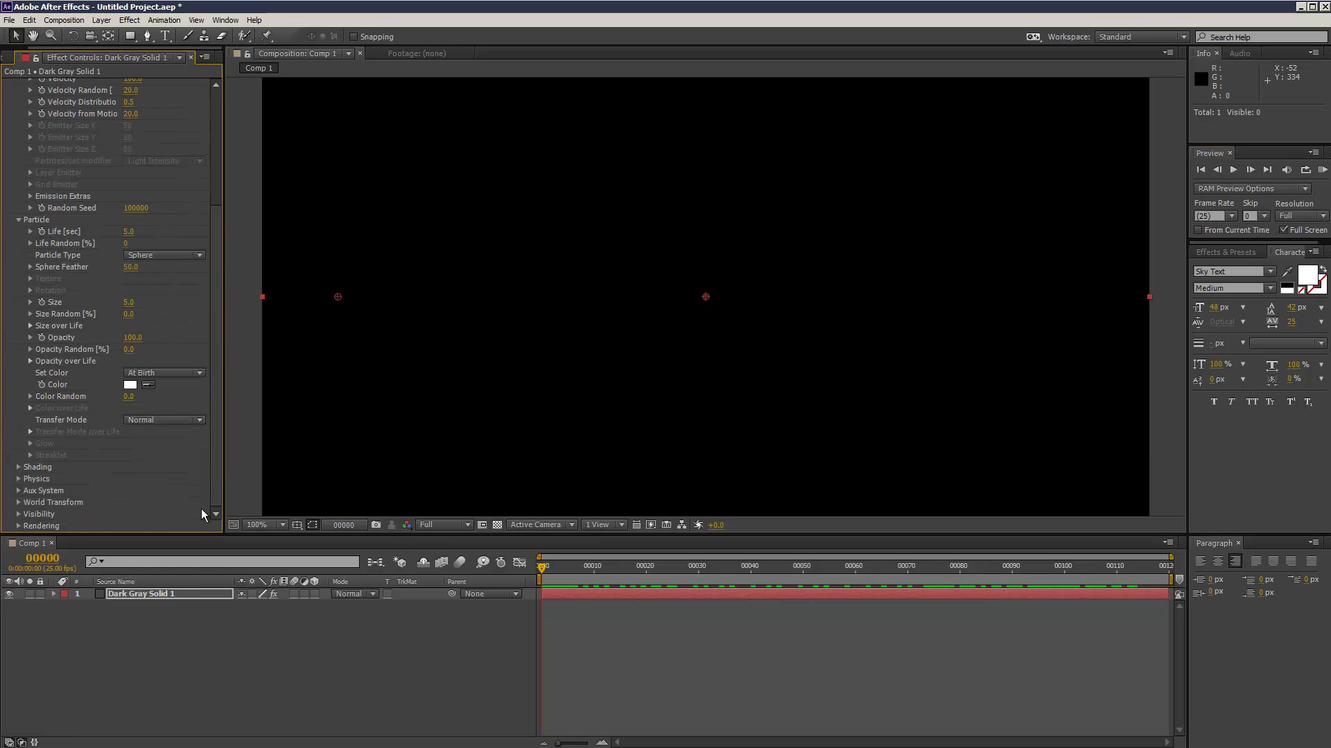
left_click(18, 490)
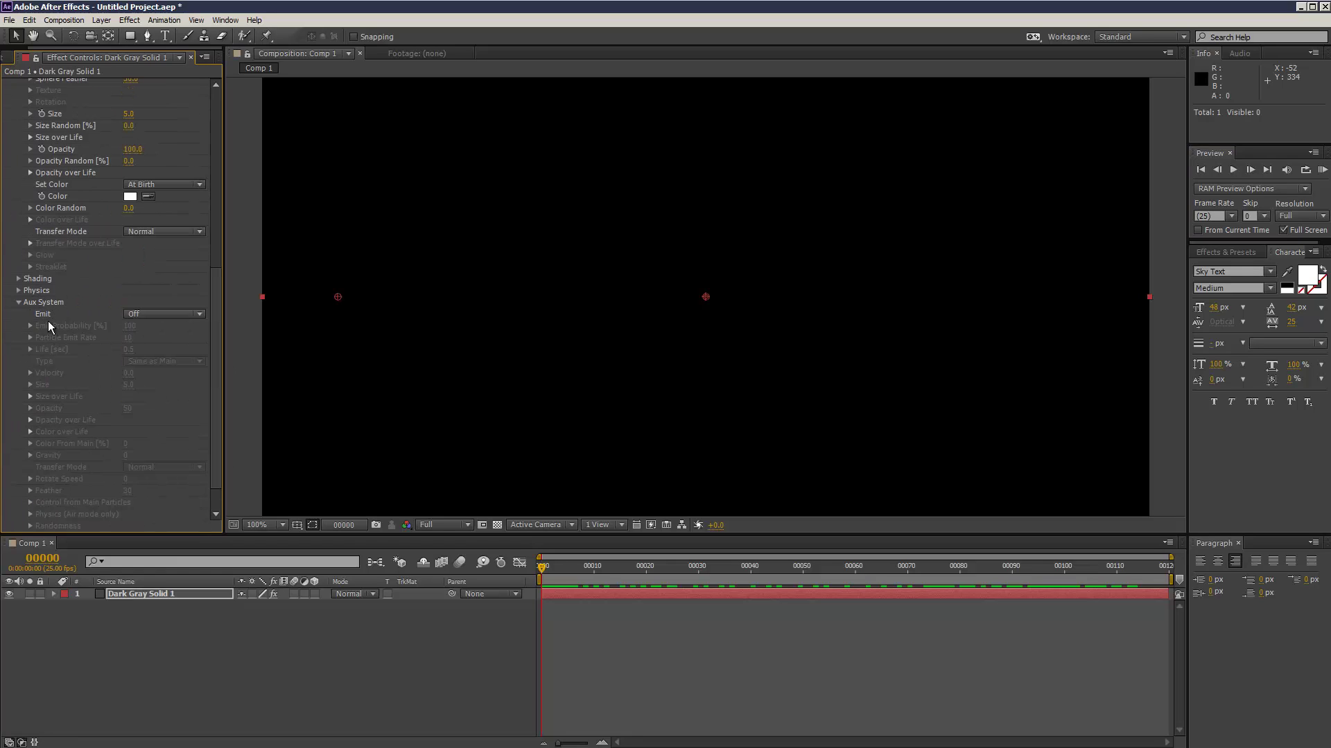
left_click(153, 315)
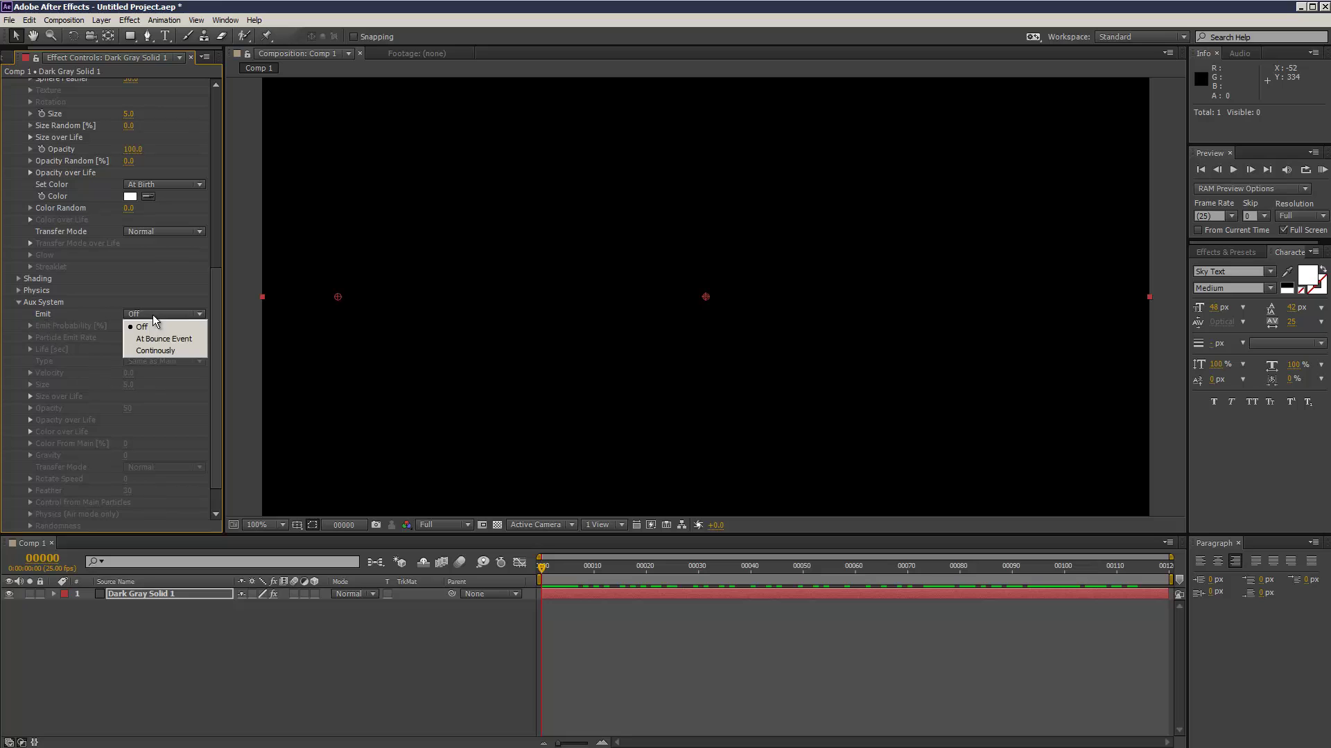
left_click(152, 329)
left_click_drag(564, 575, 1090, 558)
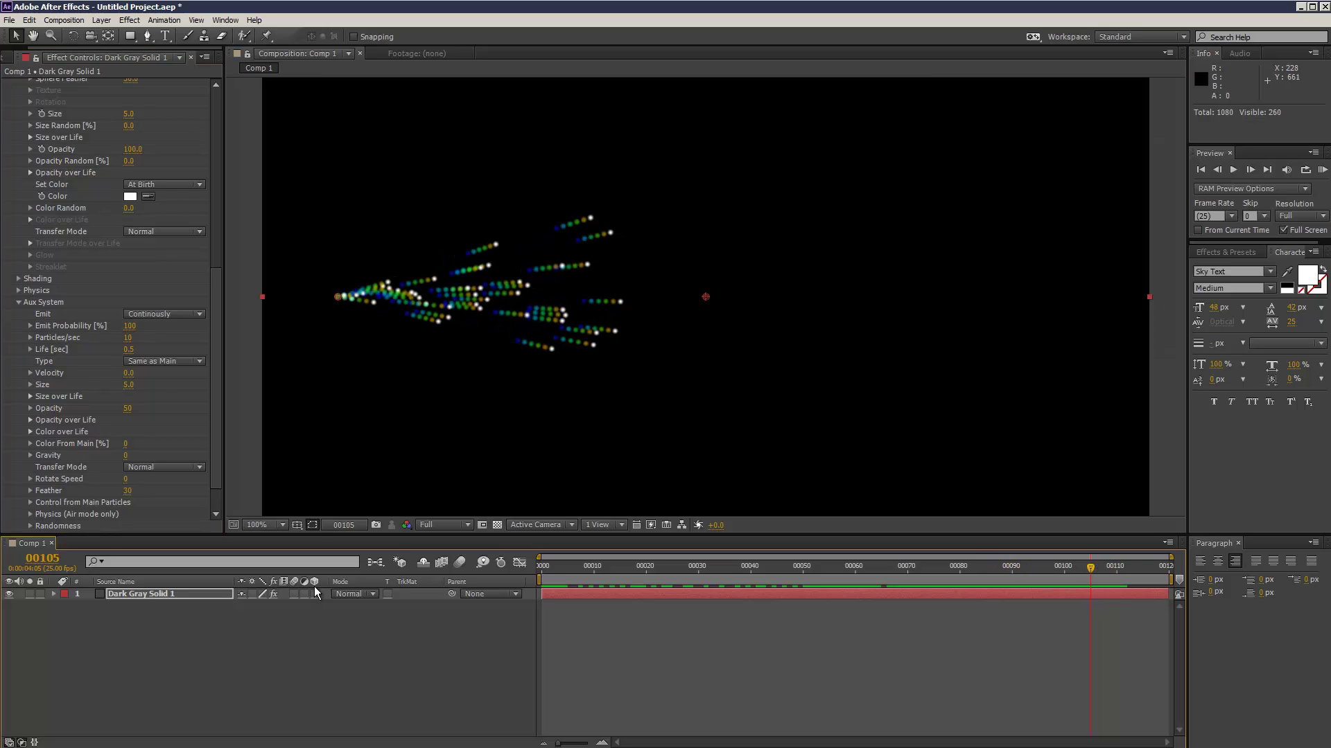
Increase aux Particles/sec and double the aux particle Size from 5 to 10.
left_click_drag(128, 344, 143, 342)
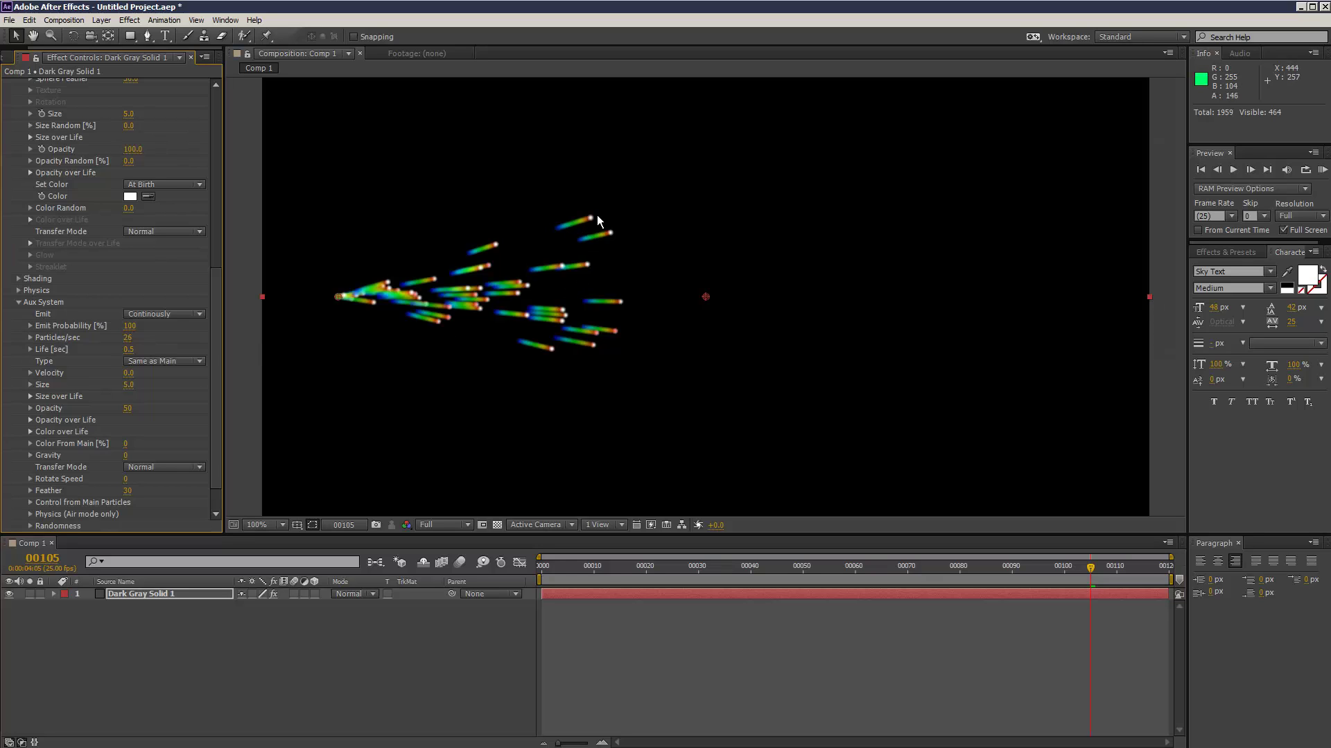
left_click_drag(541, 565, 1031, 554)
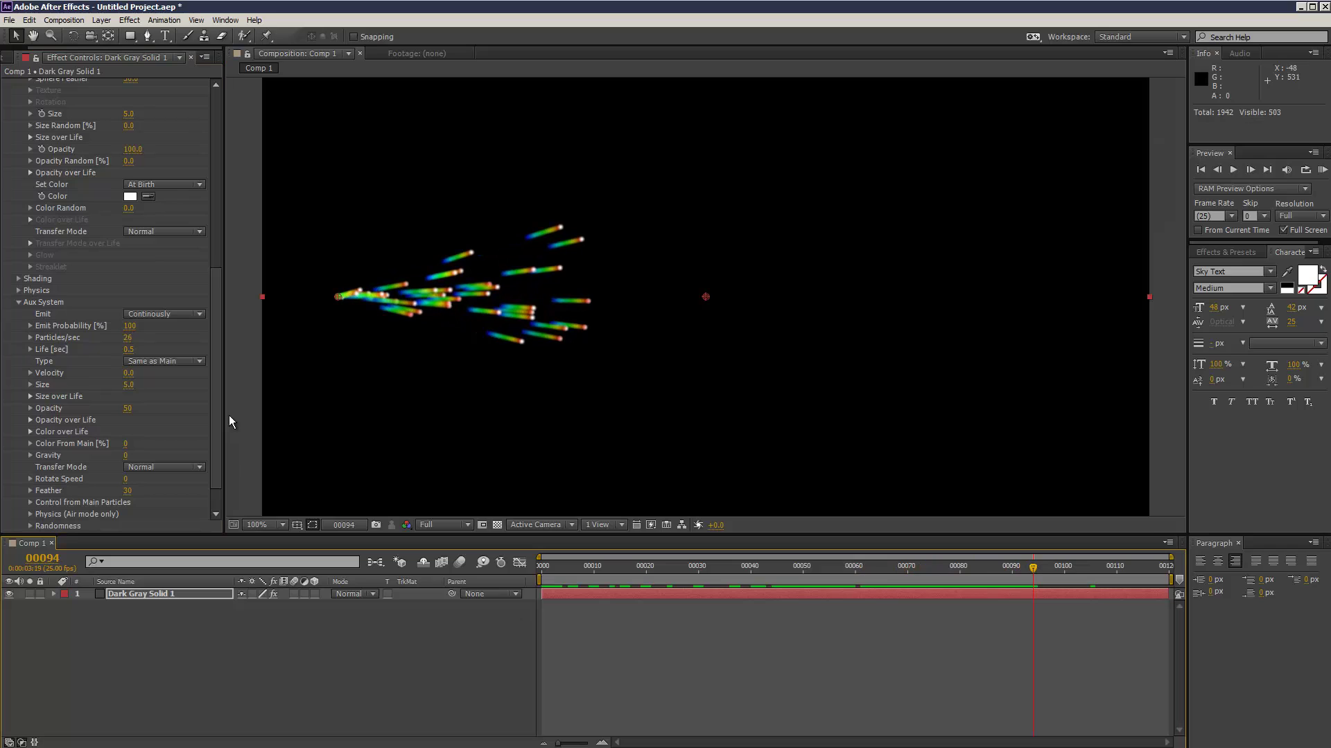
left_click_drag(128, 386, 133, 386)
Apply the triangle Size over Life preset to the aux trails and round its rising side into a bell curve.
left_click(31, 396)
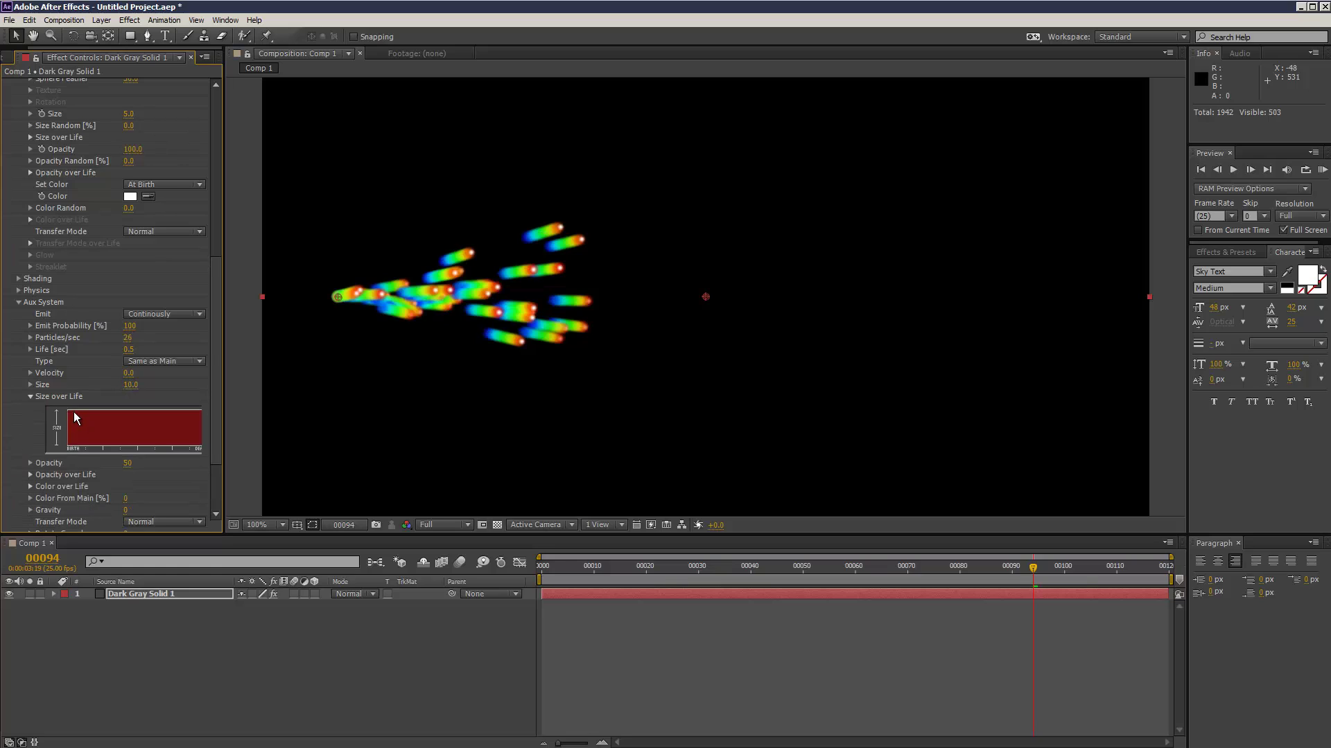
left_click_drag(225, 388, 281, 389)
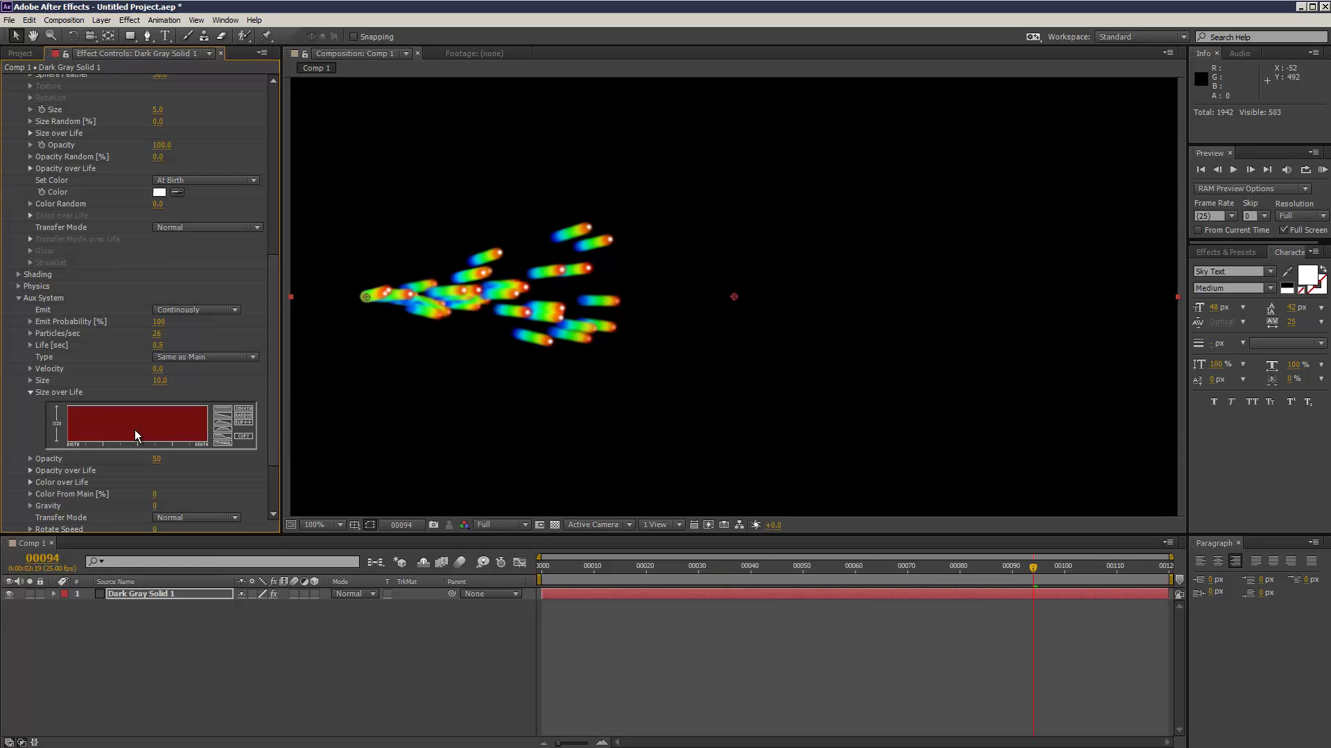
left_click(222, 428)
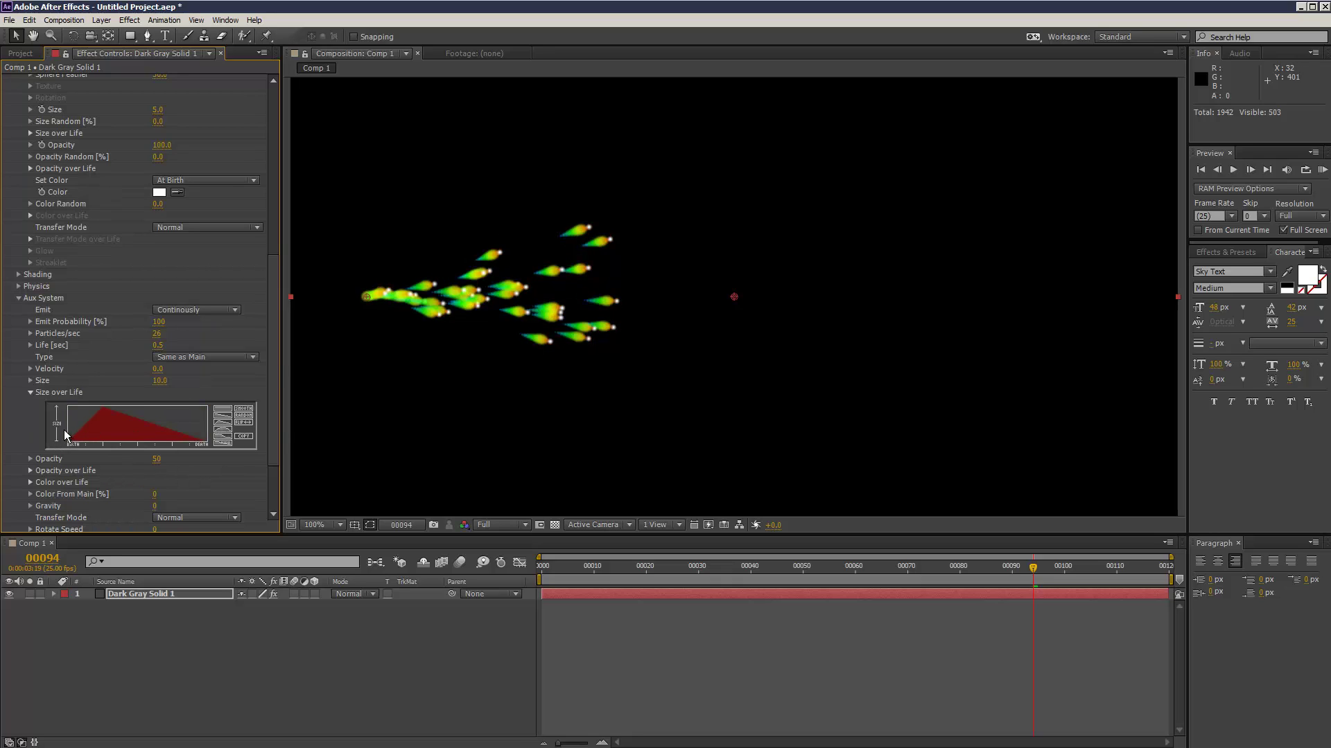
left_click_drag(66, 433, 124, 409)
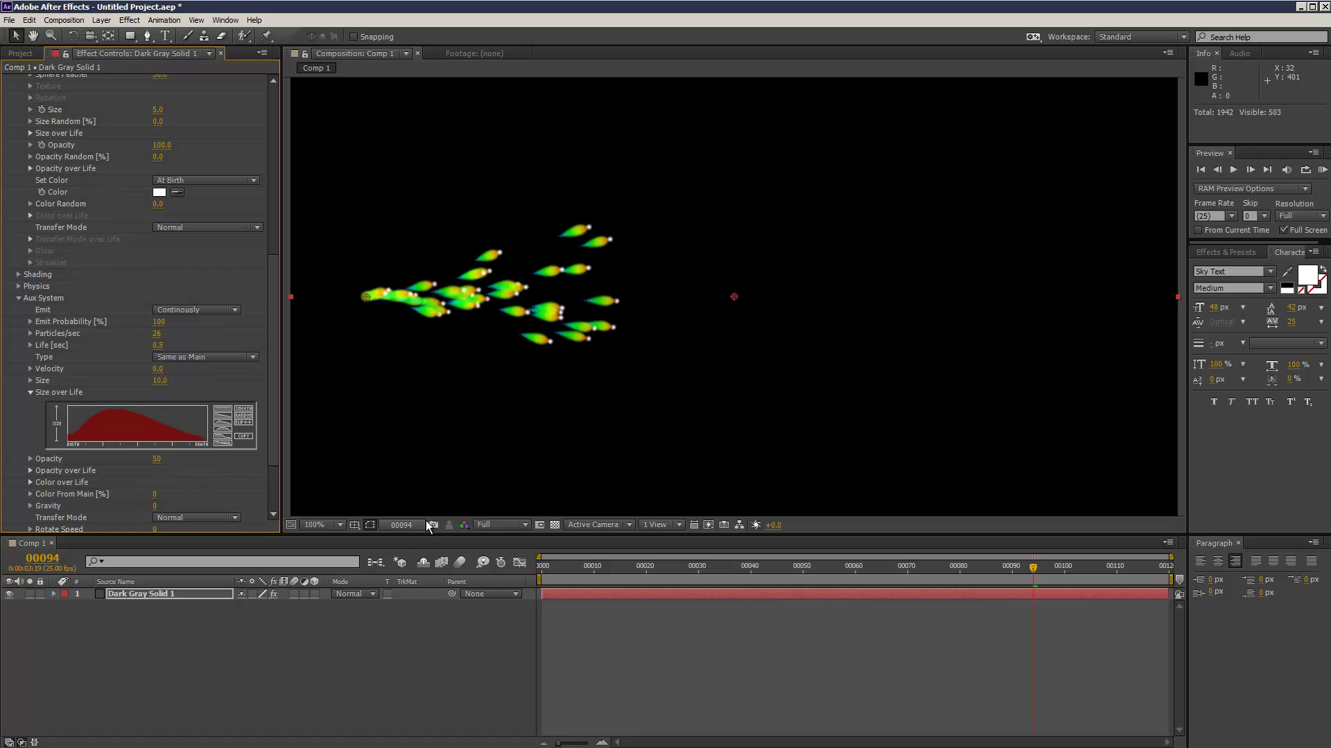
left_click_drag(273, 380, 200, 179)
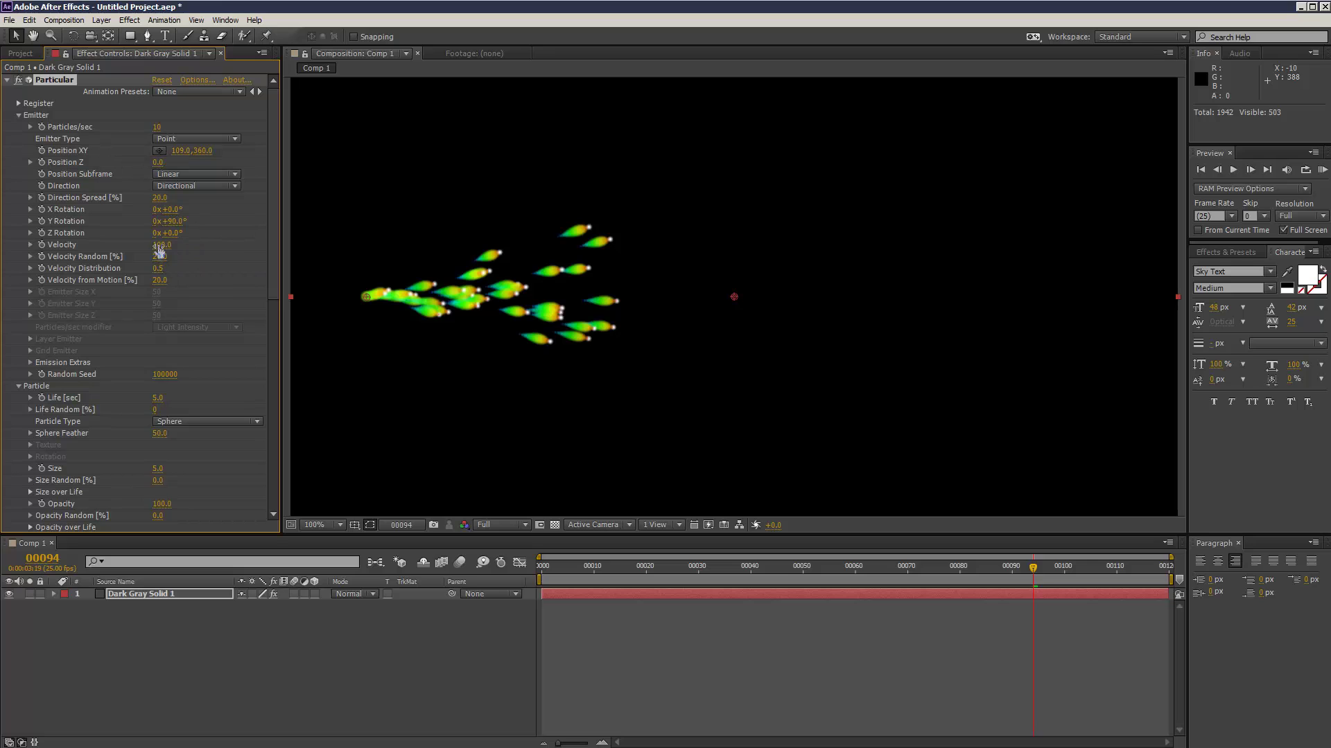
Scrub the emitter Velocity up from 100 to 110.
left_click_drag(162, 246, 167, 246)
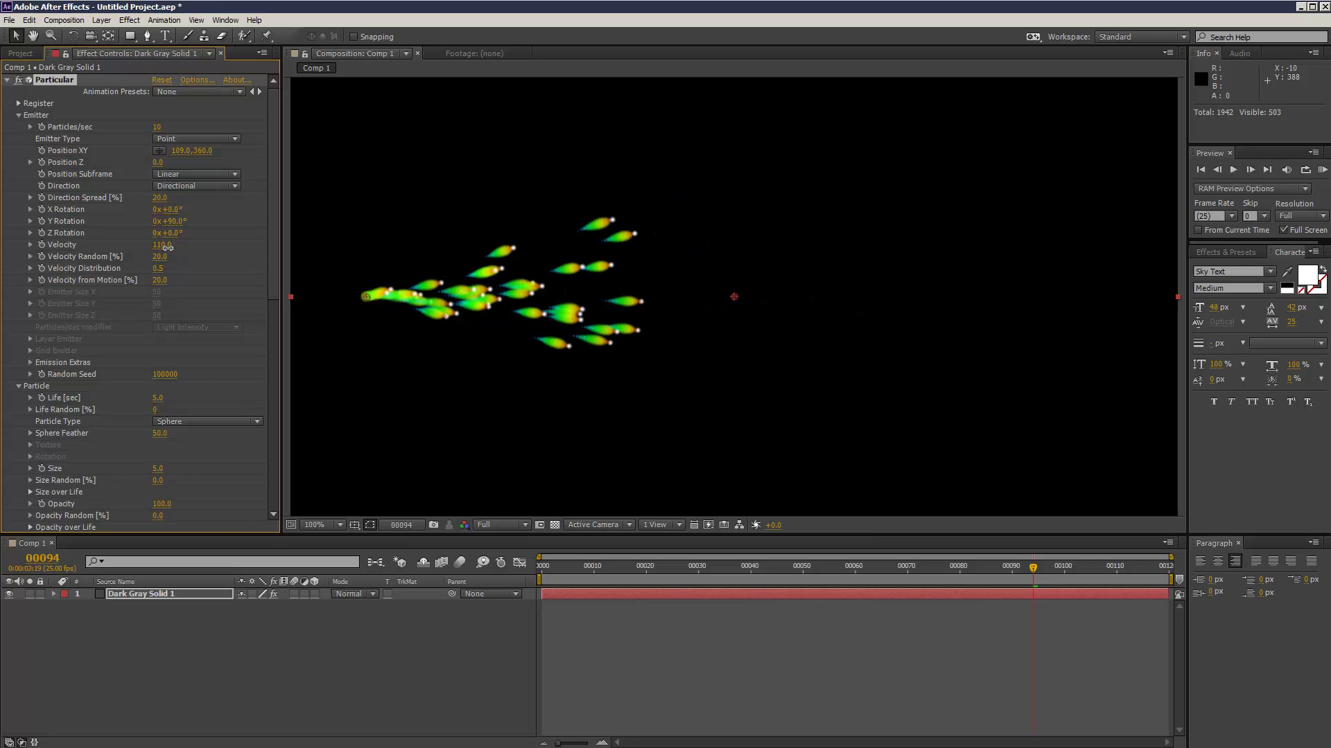
Set the Aux System Life to 1.5 seconds and preview the longer streaks.
left_click_drag(276, 244, 281, 457)
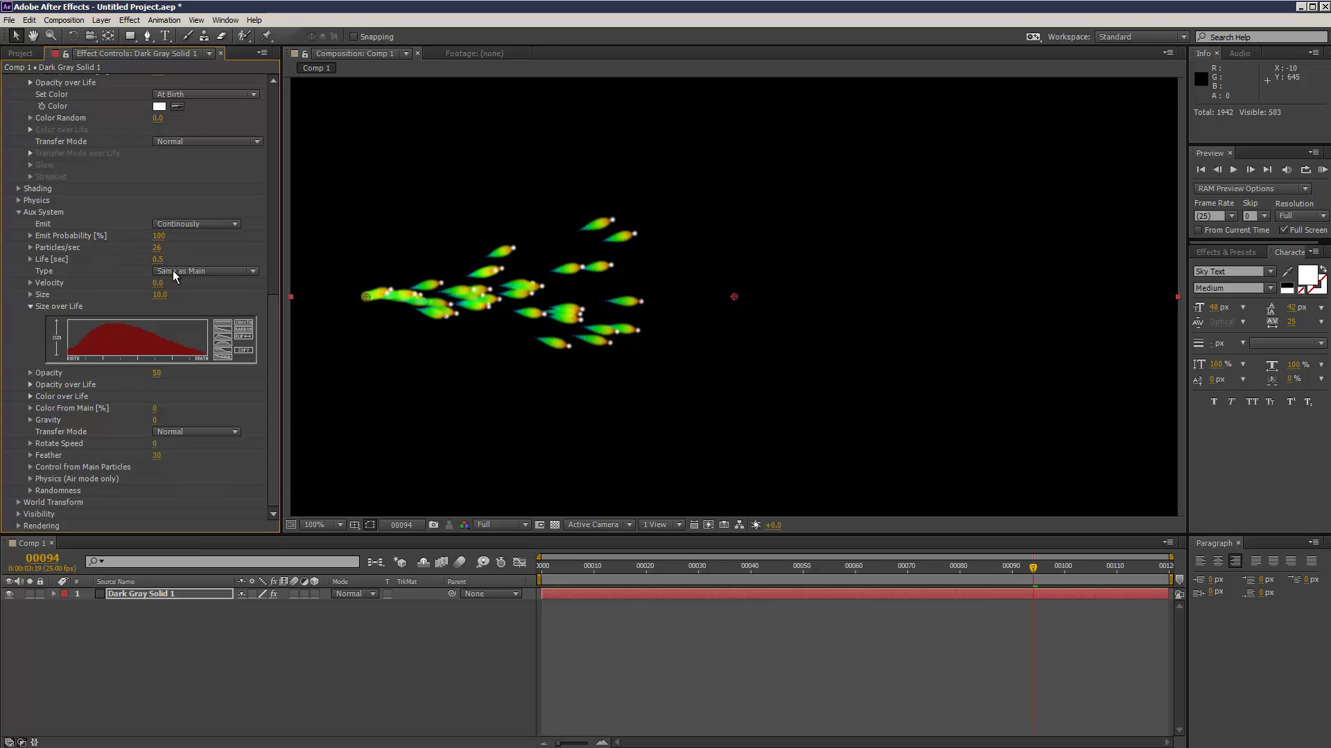
left_click_drag(158, 260, 161, 268)
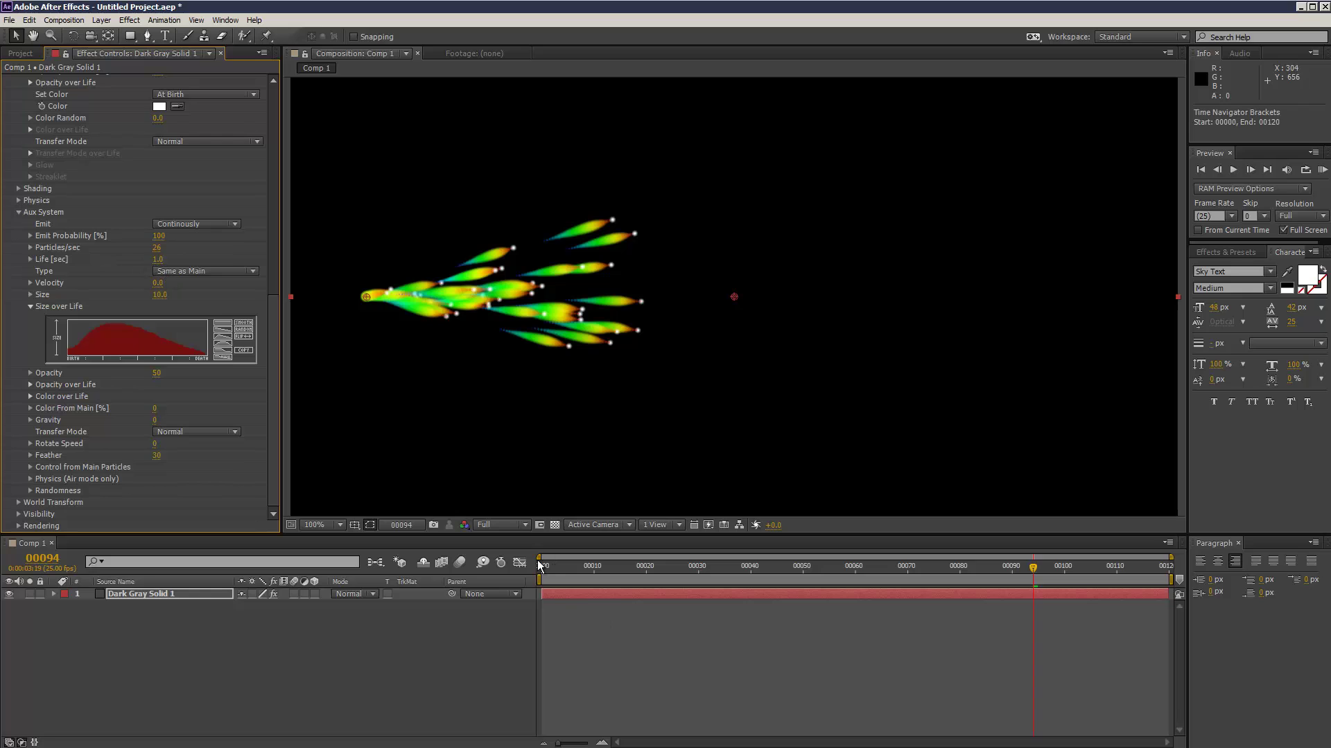
left_click_drag(552, 564, 1023, 577)
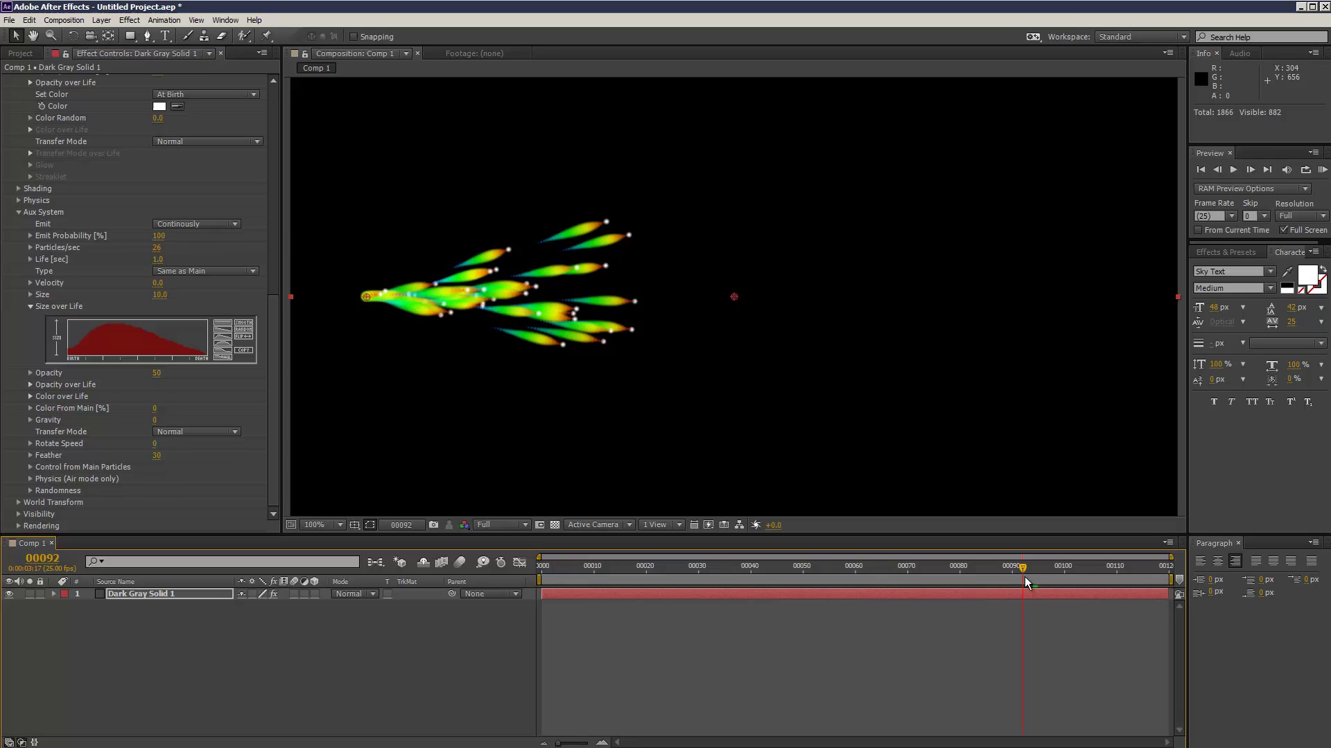
left_click(159, 260)
type("1.5")
key("Return")
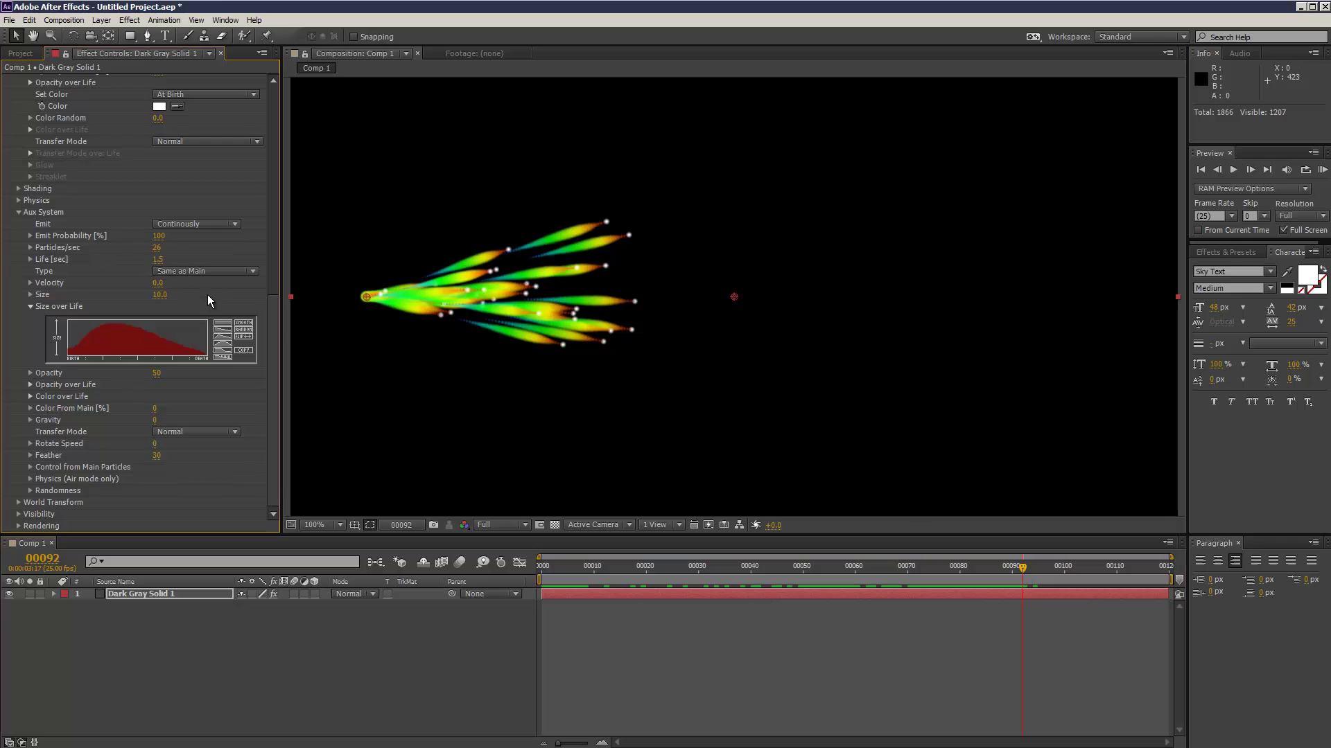
left_click_drag(556, 575, 1058, 552)
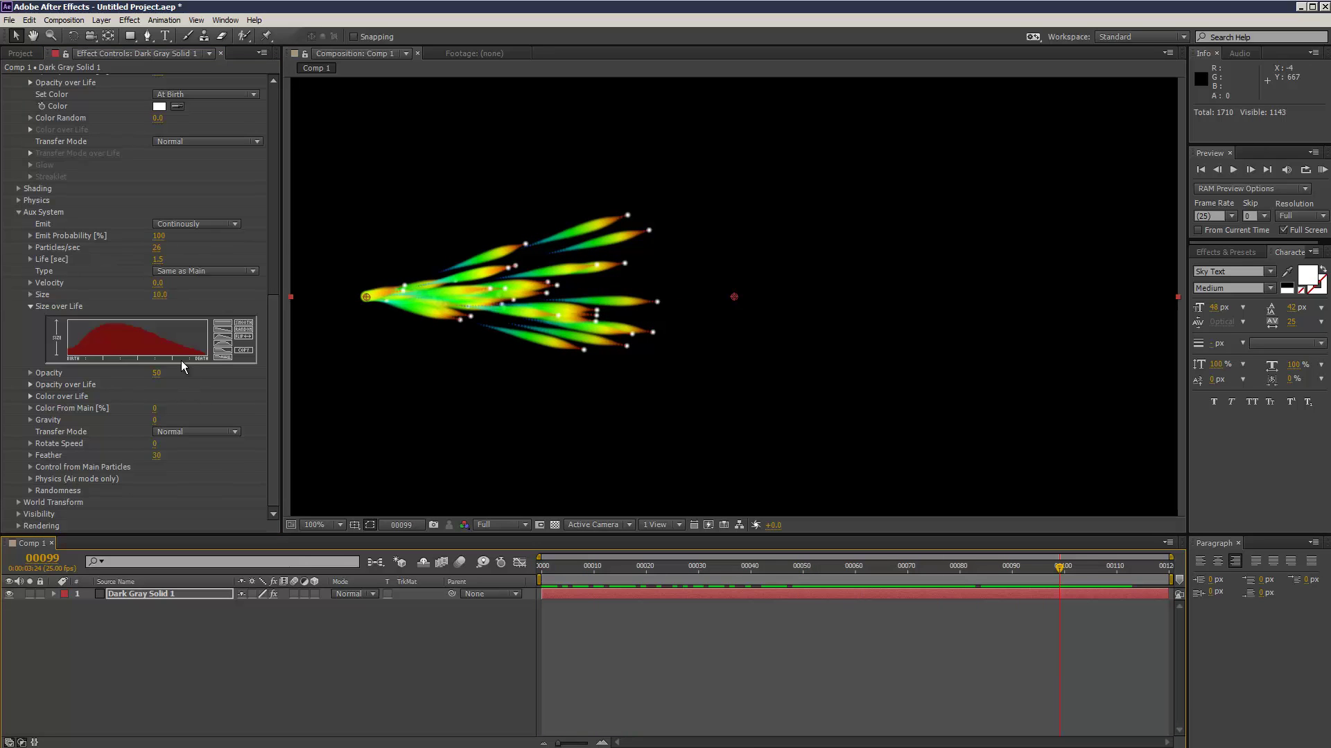
Drop the main particle Opacity from 100 to 0 and preview the trails alone.
left_click_drag(271, 331, 276, 121)
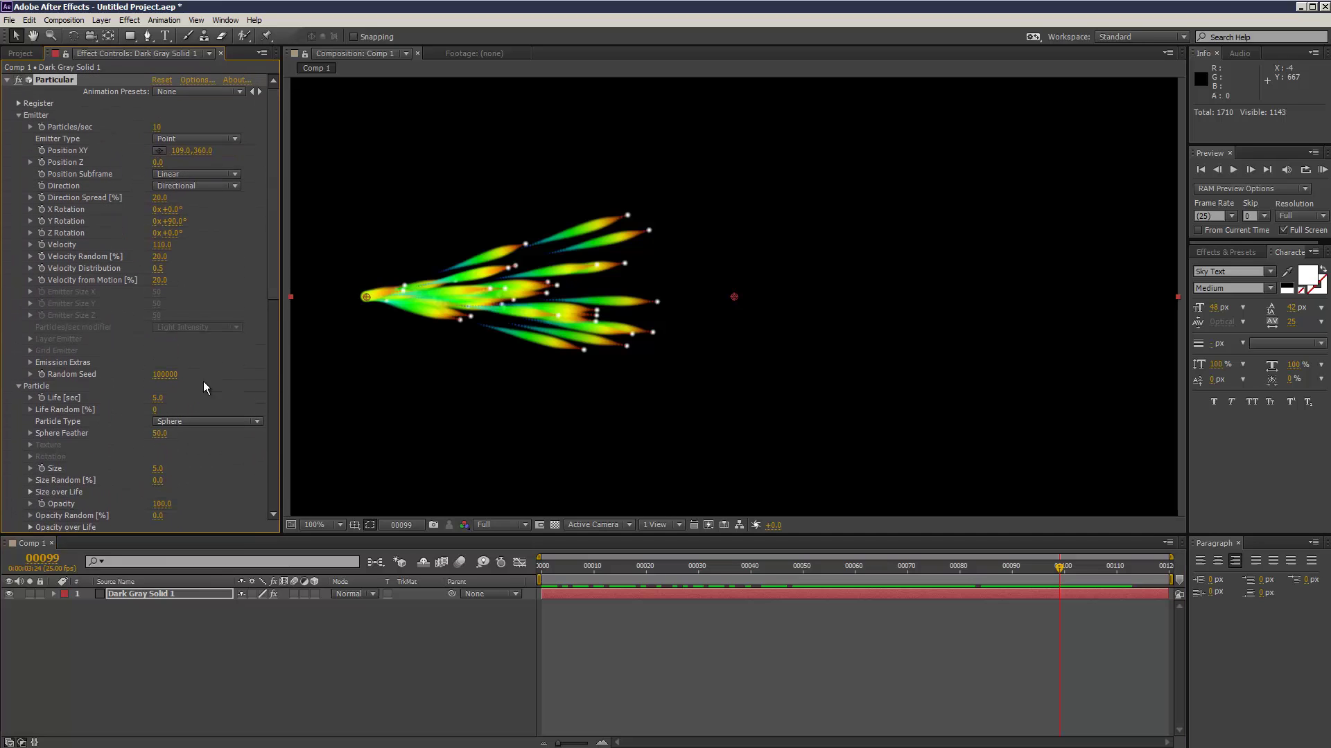
left_click_drag(272, 281, 262, 364)
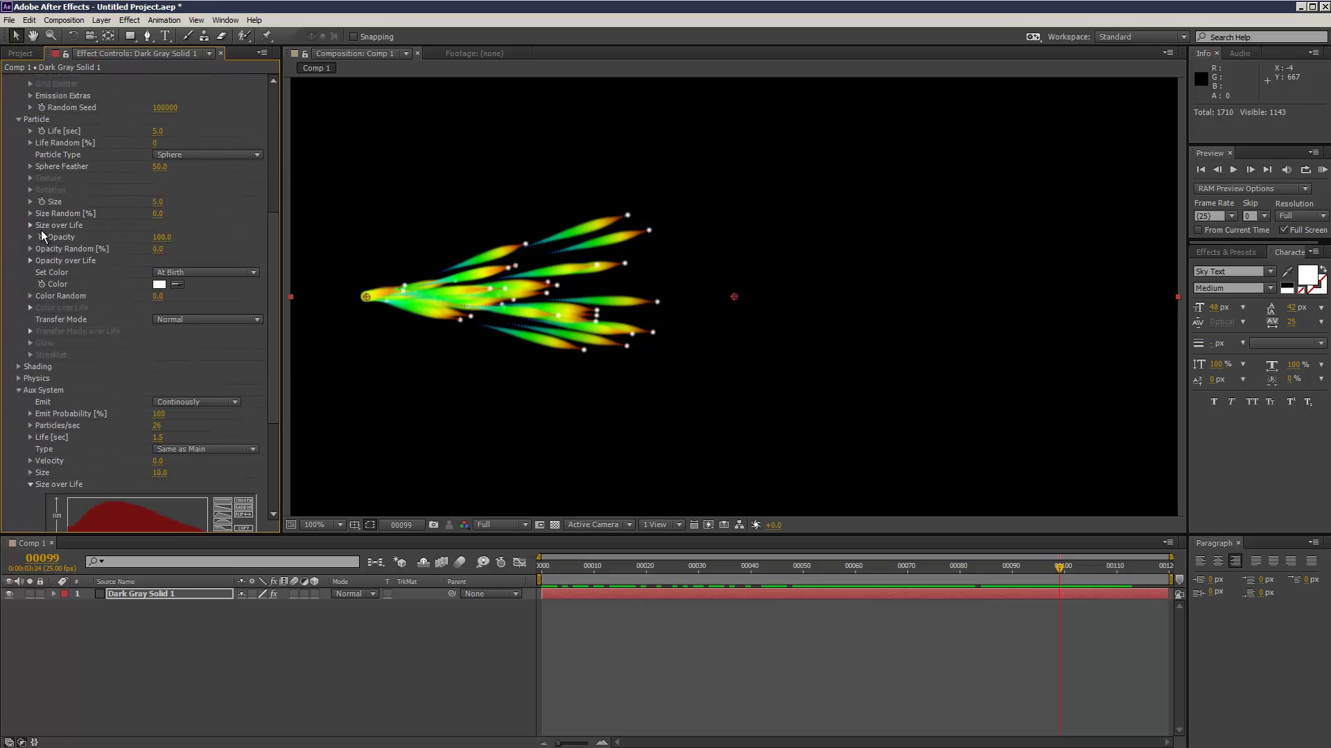
left_click_drag(163, 238, 85, 240)
left_click_drag(267, 325, 266, 385)
left_click_drag(548, 567, 1039, 585)
left_click(209, 651)
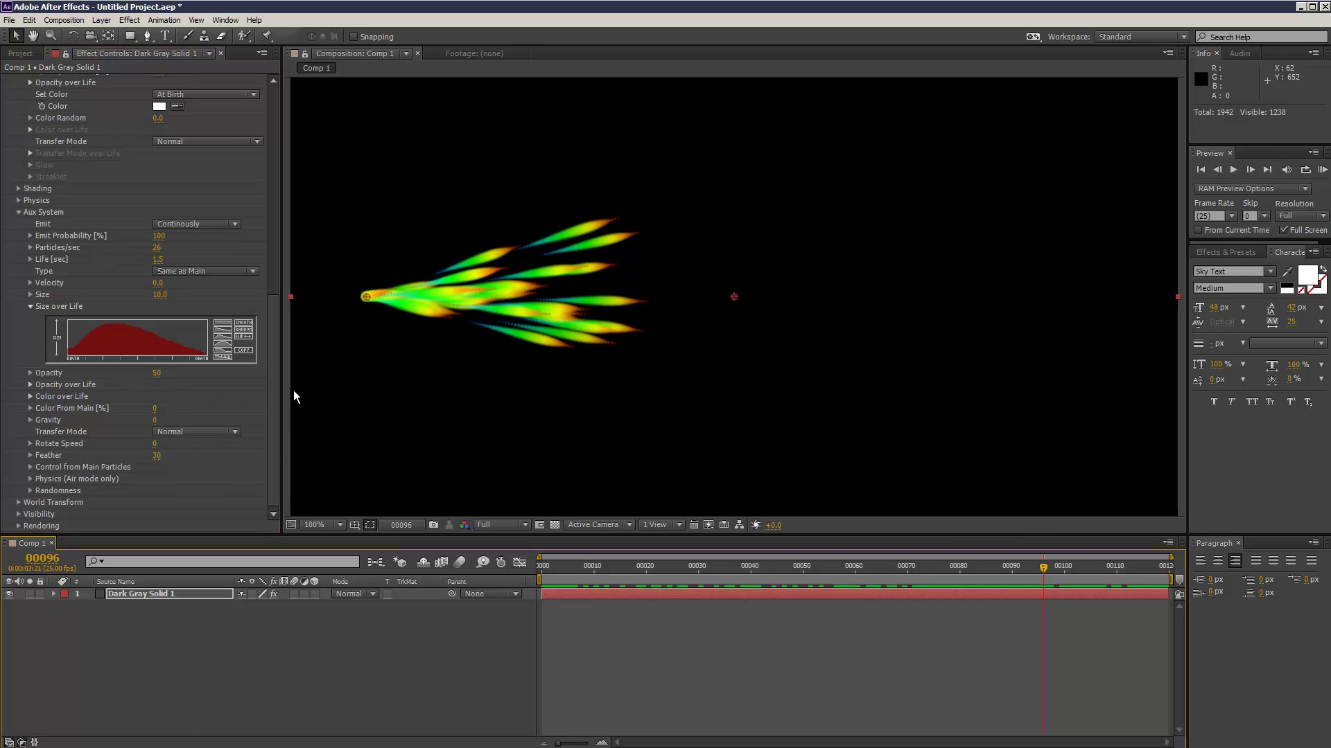
Add a Point light named Light 1 to the comp.
left_click(173, 595)
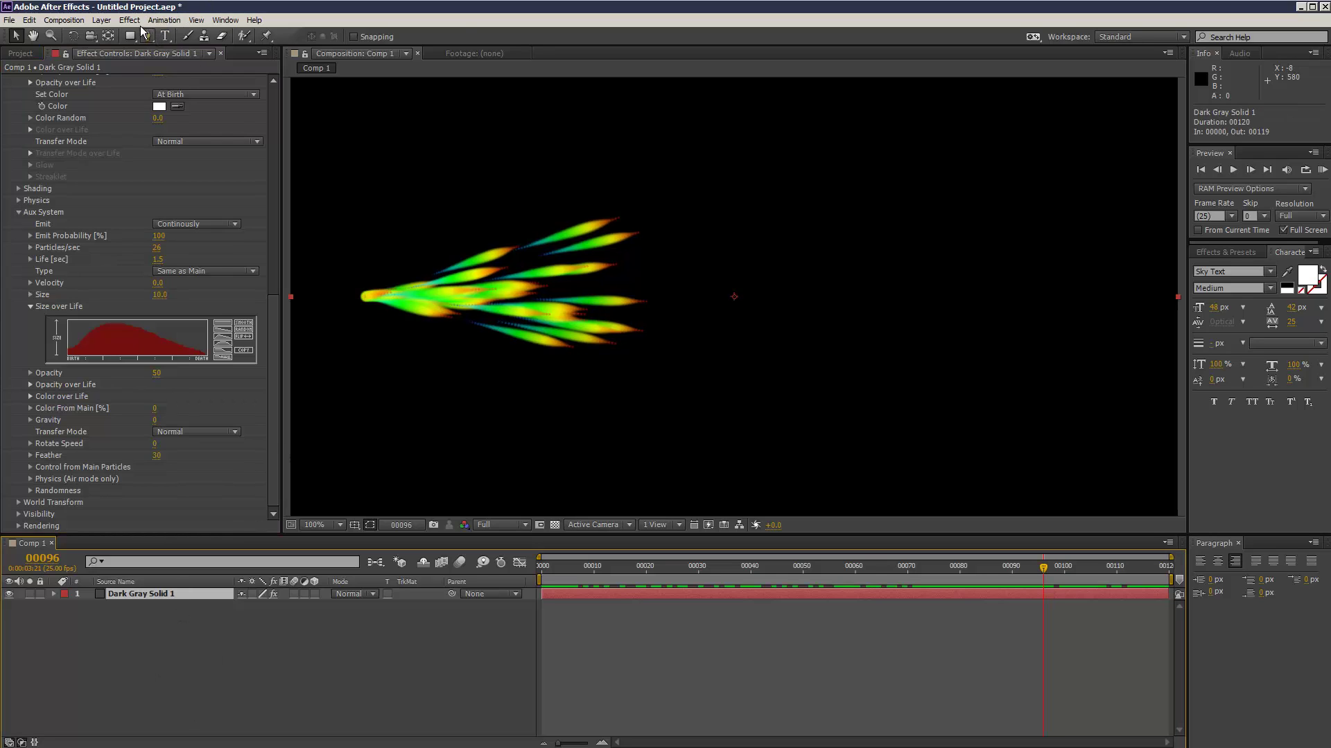
left_click(101, 20)
left_click(398, 57)
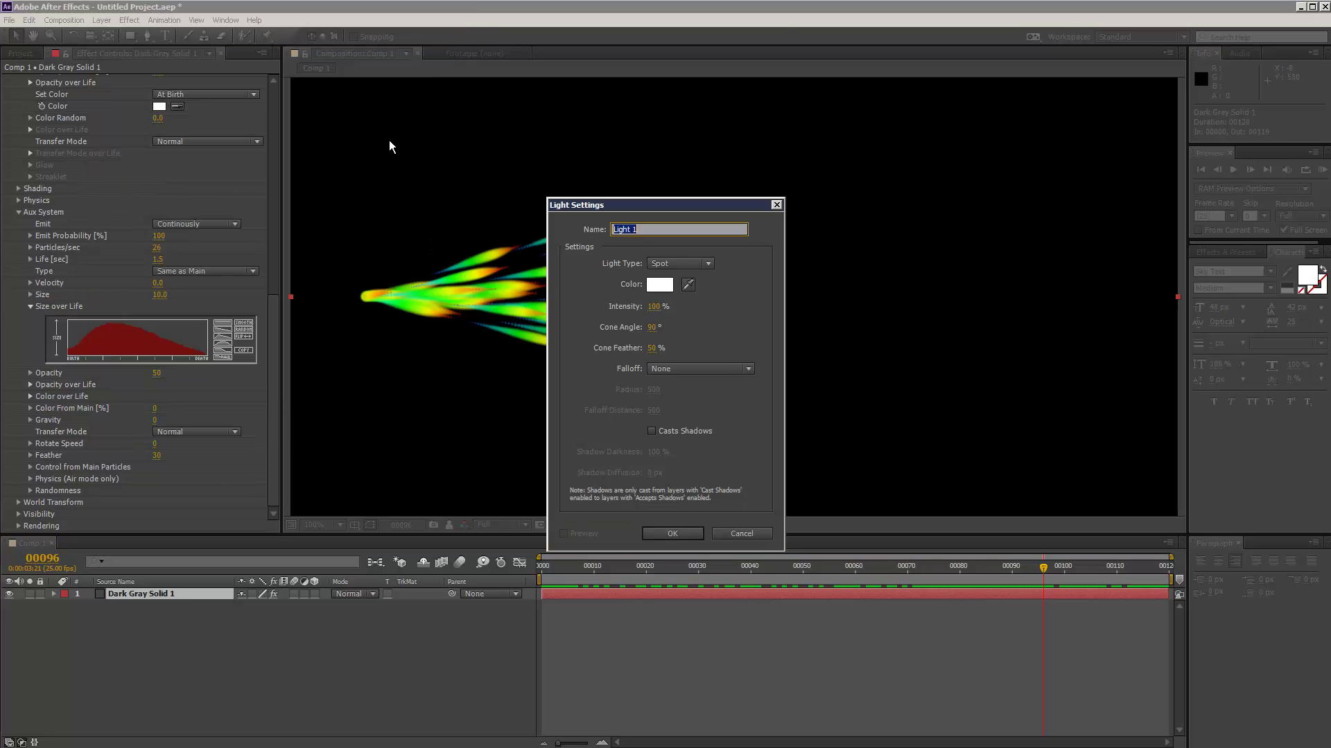
left_click(680, 264)
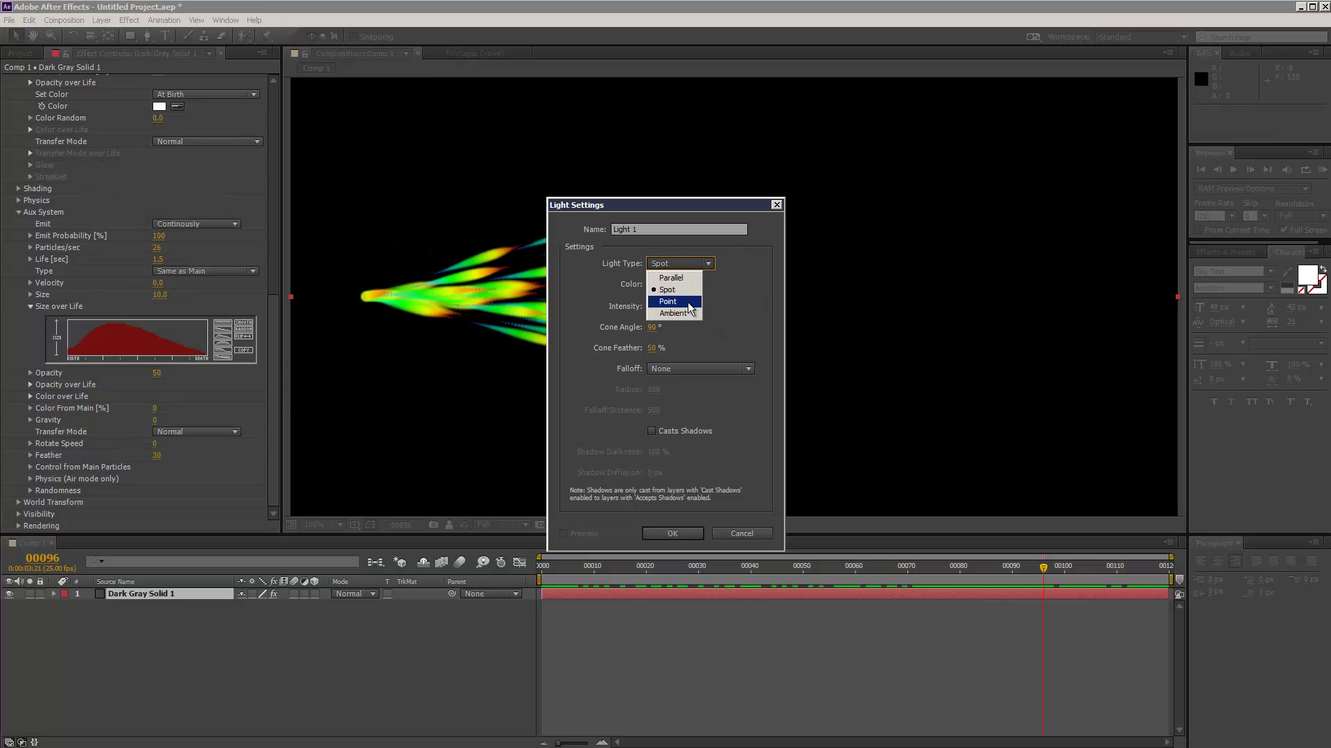
left_click(666, 299)
left_click(671, 533)
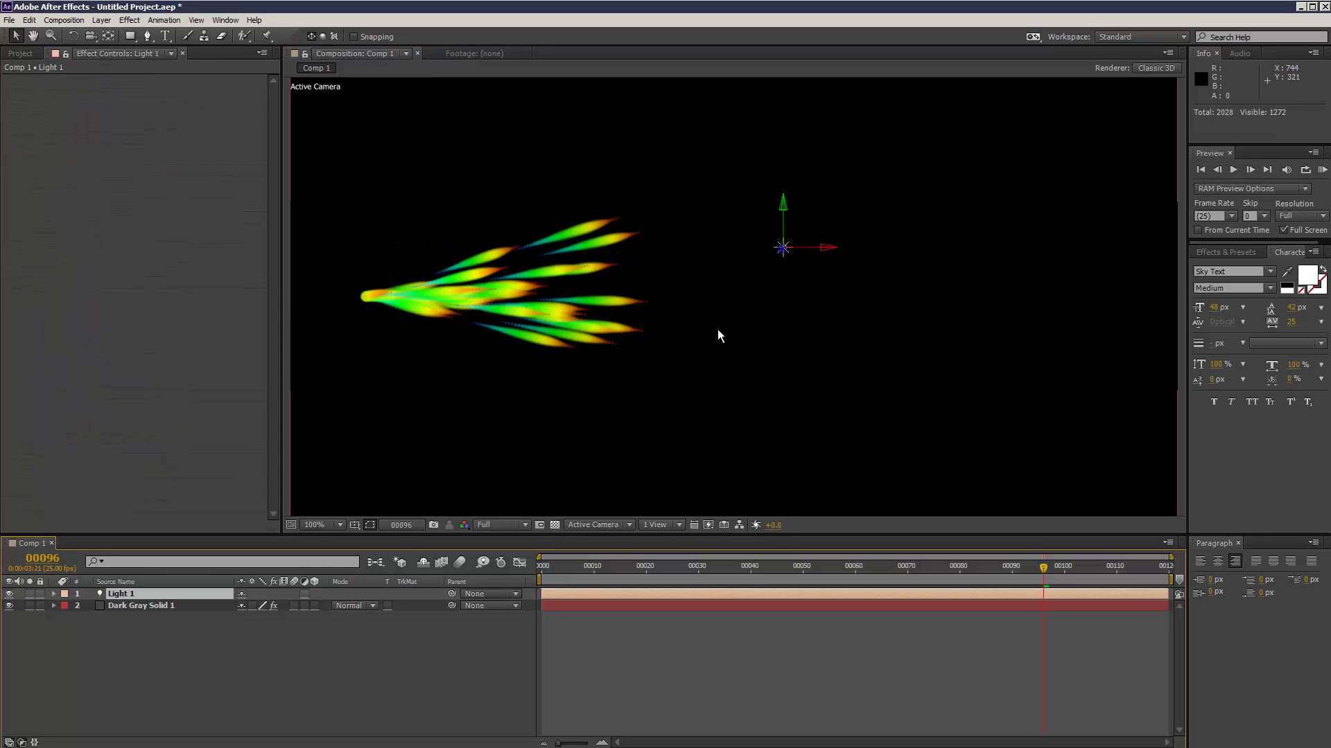
Add a new camera, Camera 1, to the comp.
left_click(102, 21)
mouse_move(121, 35)
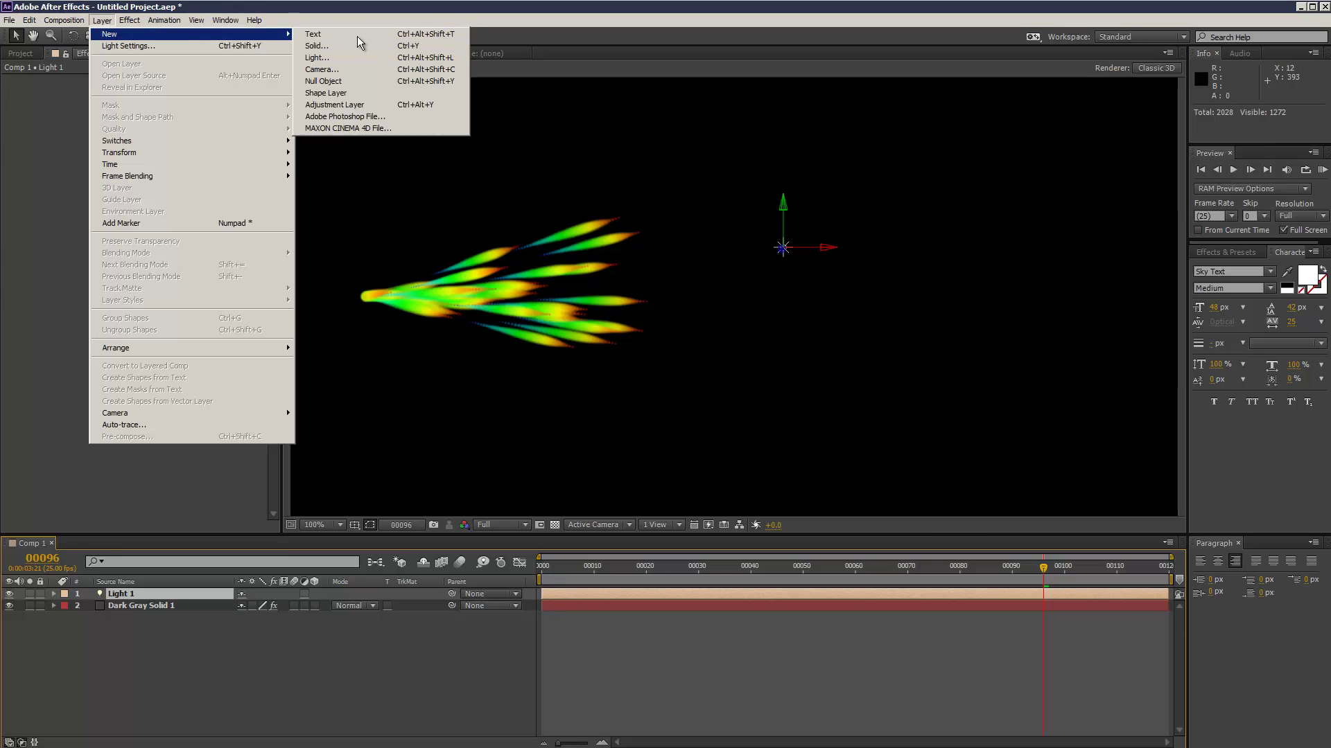
left_click(377, 78)
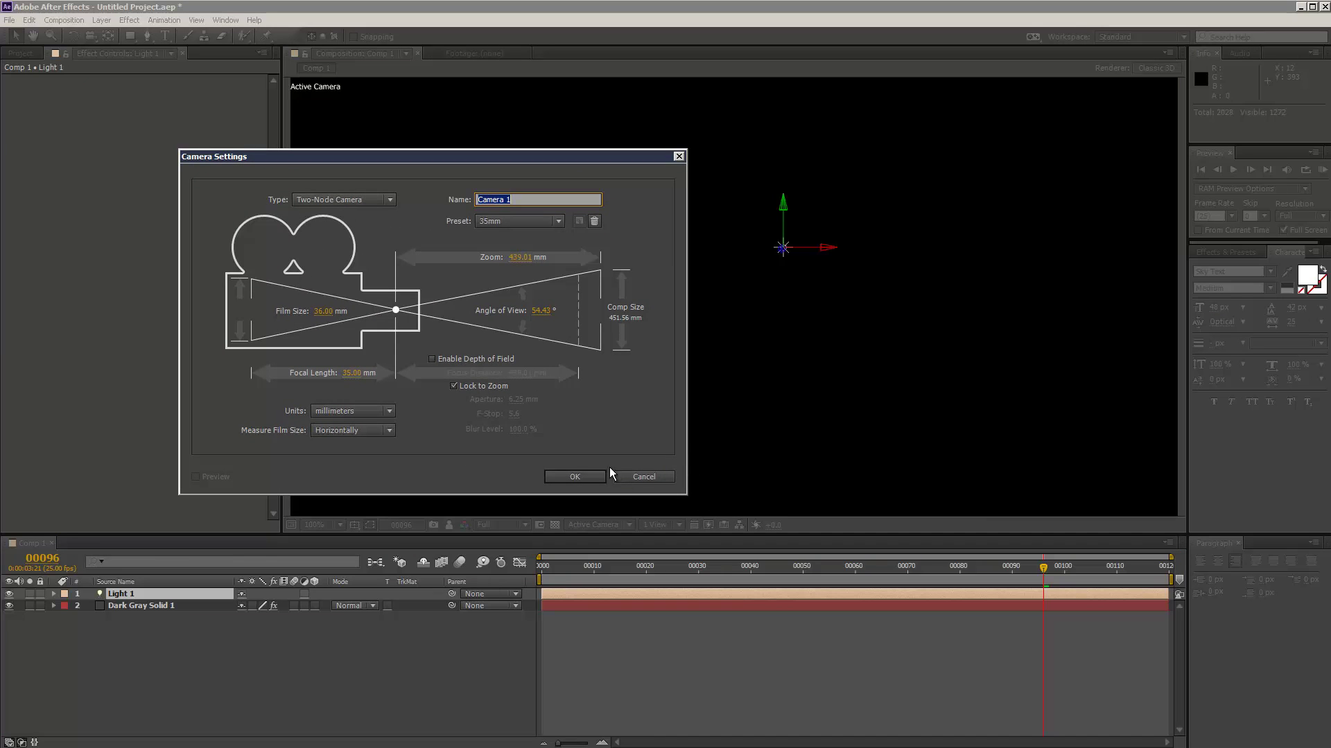
left_click(575, 477)
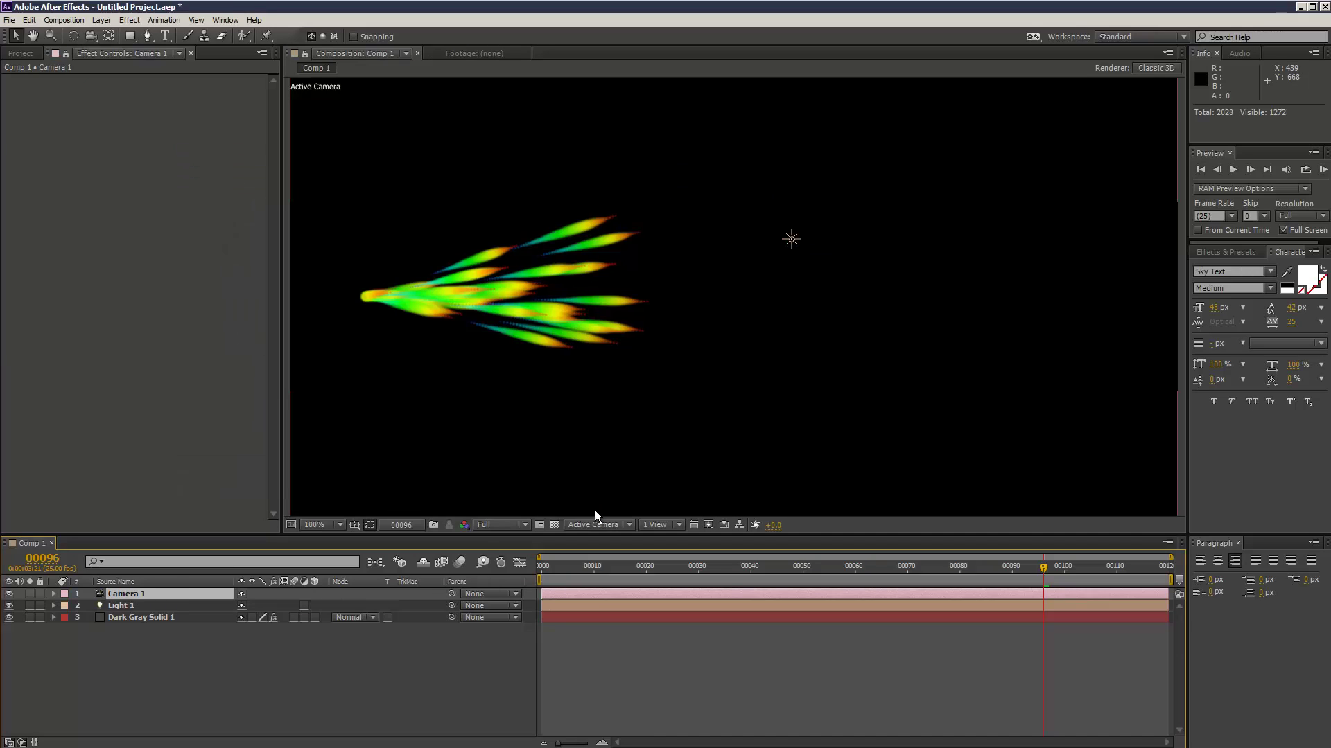
Move Light 1 left along its X axis, then return to Dark Gray Solid 1's effect controls.
left_click(147, 604)
left_click_drag(842, 242, 784, 261)
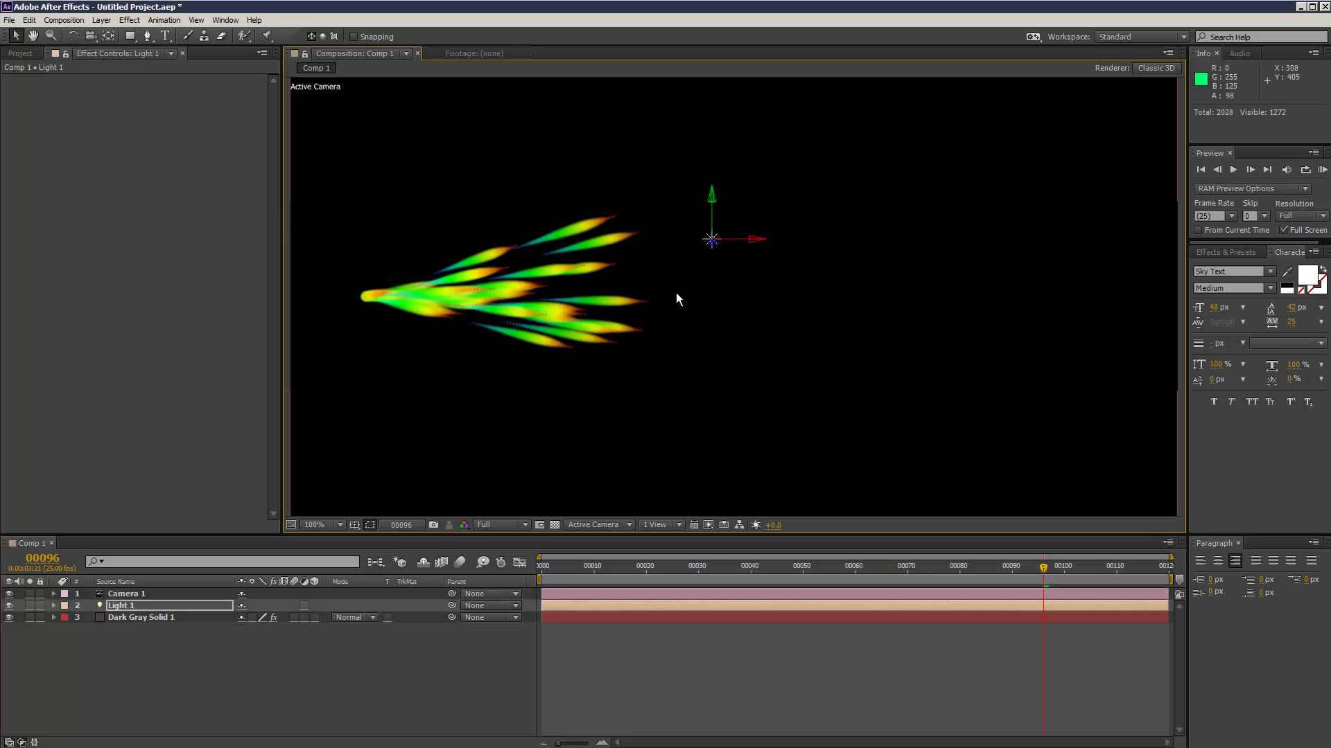
left_click(157, 616)
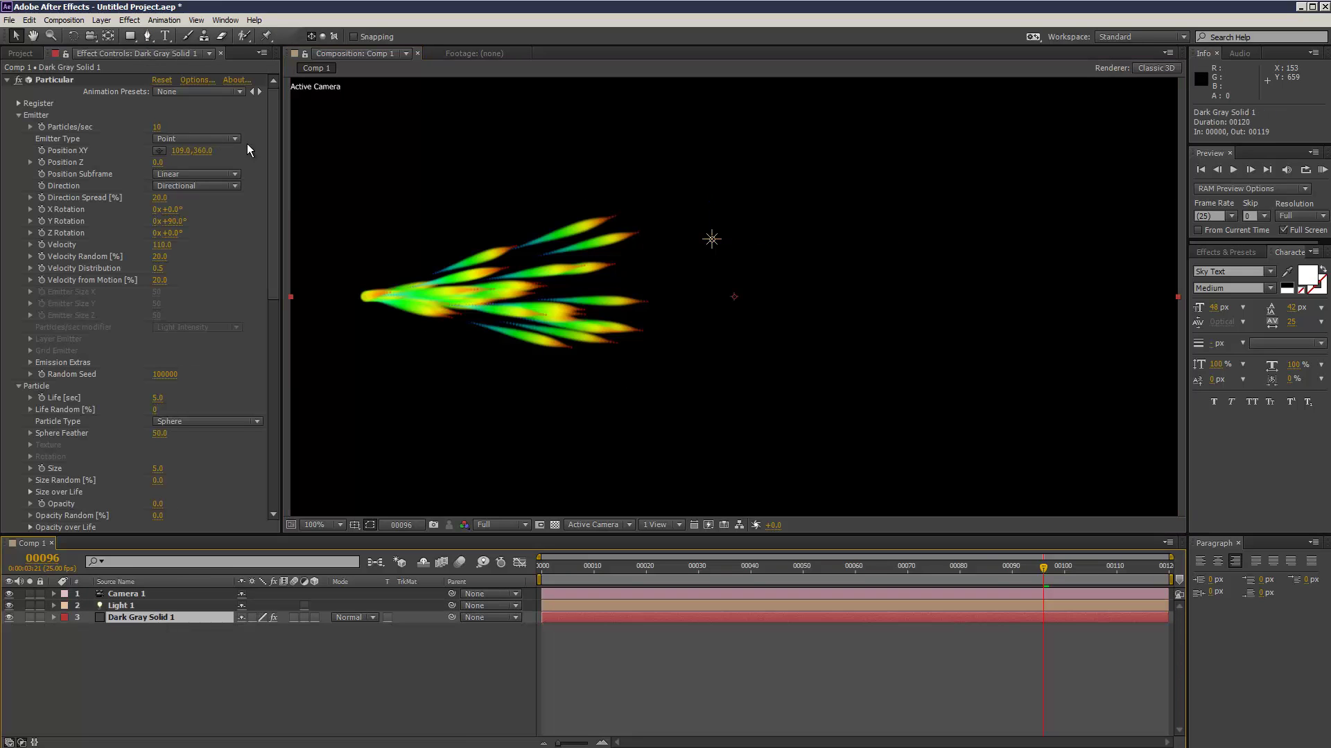
left_click_drag(272, 135, 275, 329)
Turn Particular's Shading On with Natural (Lux) falloff and shift Light 1 about 58 px left.
left_click(19, 251)
left_click_drag(268, 219, 273, 263)
left_click(194, 215)
left_click(183, 238)
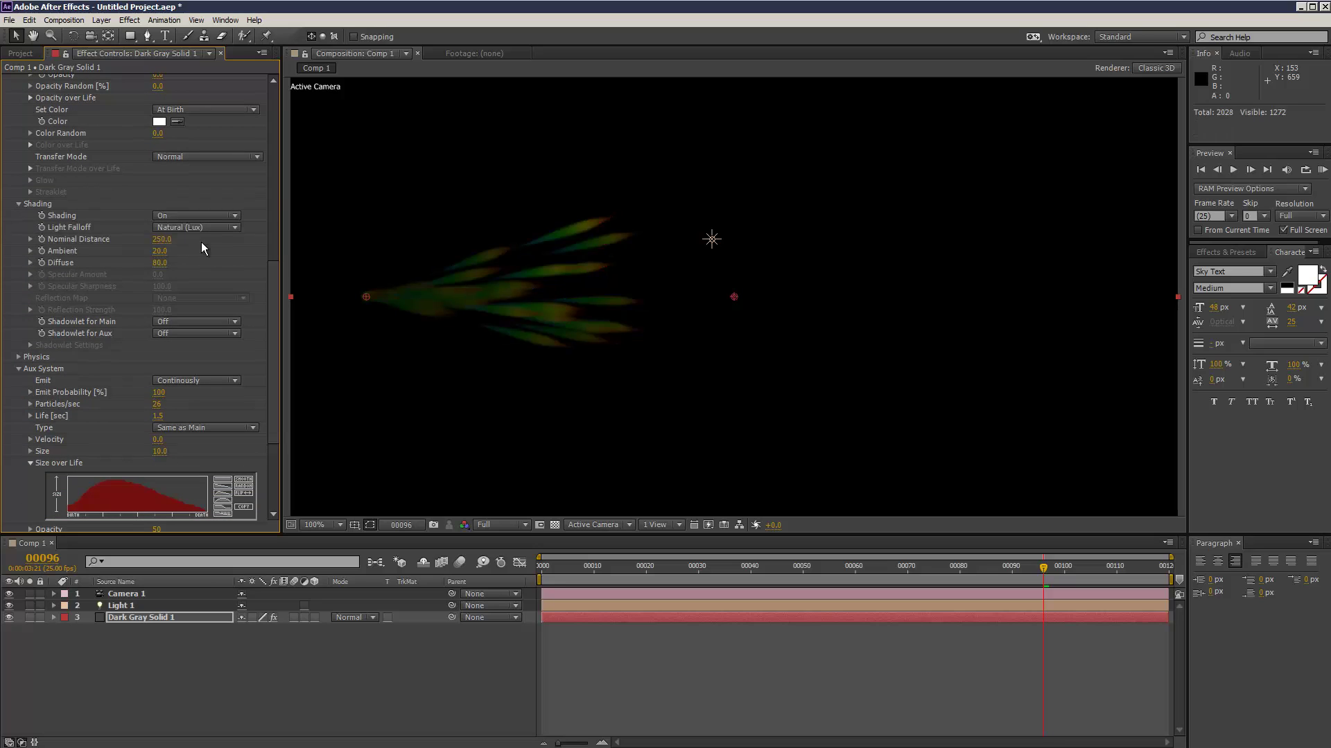
left_click(196, 606)
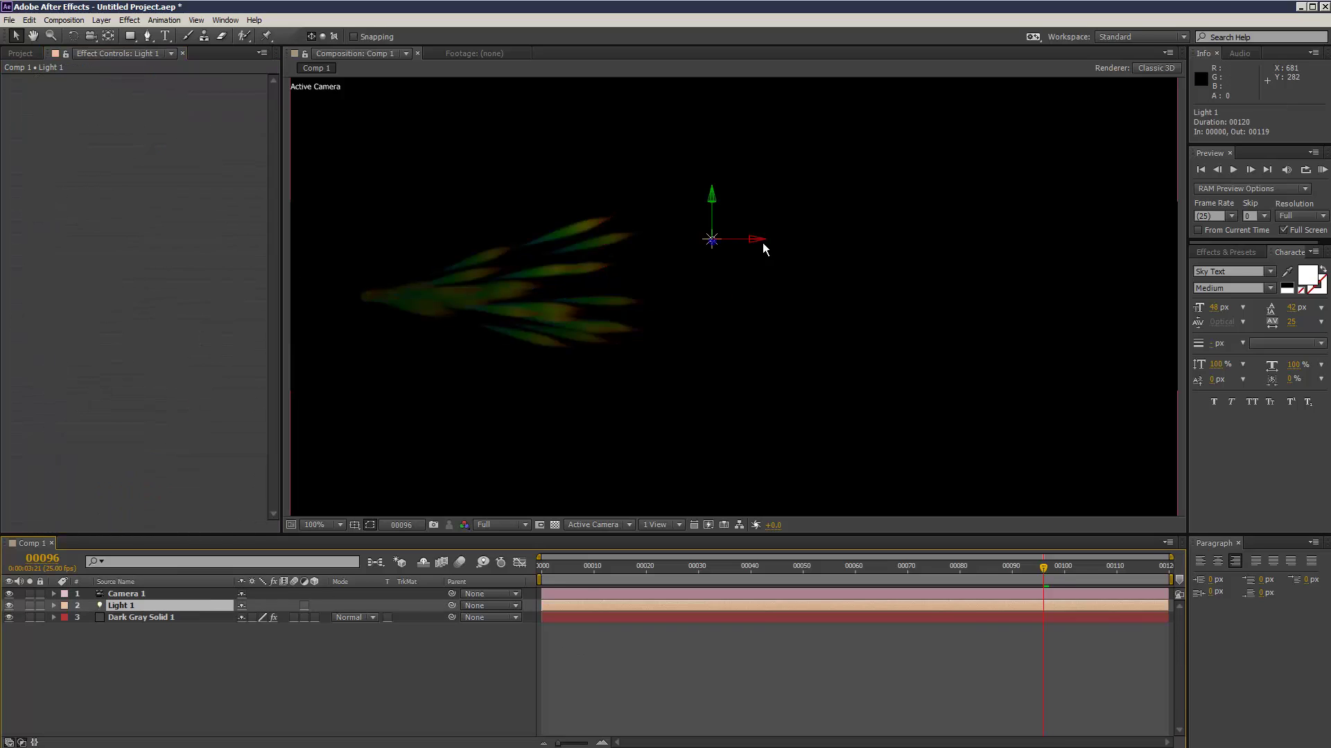
mouse_move(738, 239)
left_mouse_down()
mouse_move(513, 244)
mouse_move(756, 246)
left_mouse_up()
Set Dark Gray Solid 1's Shading to Nominal Distance 270, Ambient 53, Diffuse 119, Shadowlet for Aux On.
left_click(136, 618)
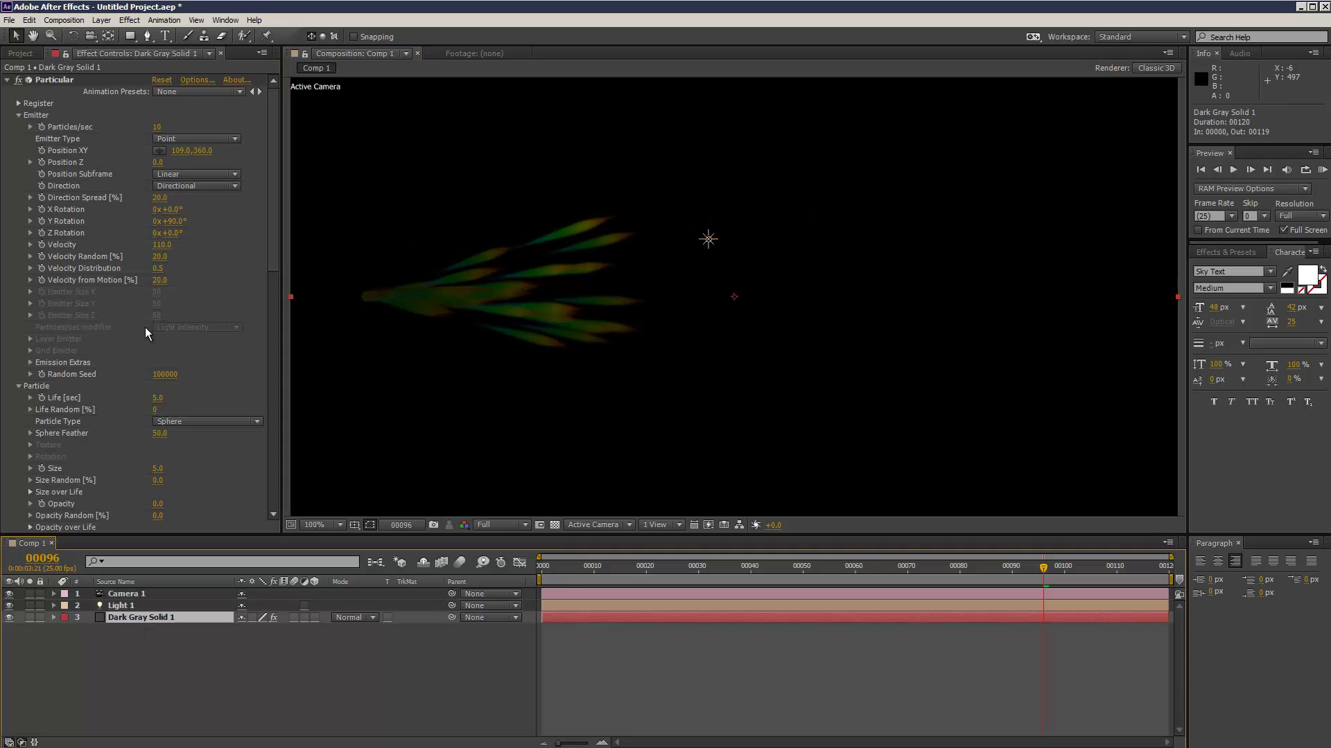
left_click_drag(272, 210, 276, 411)
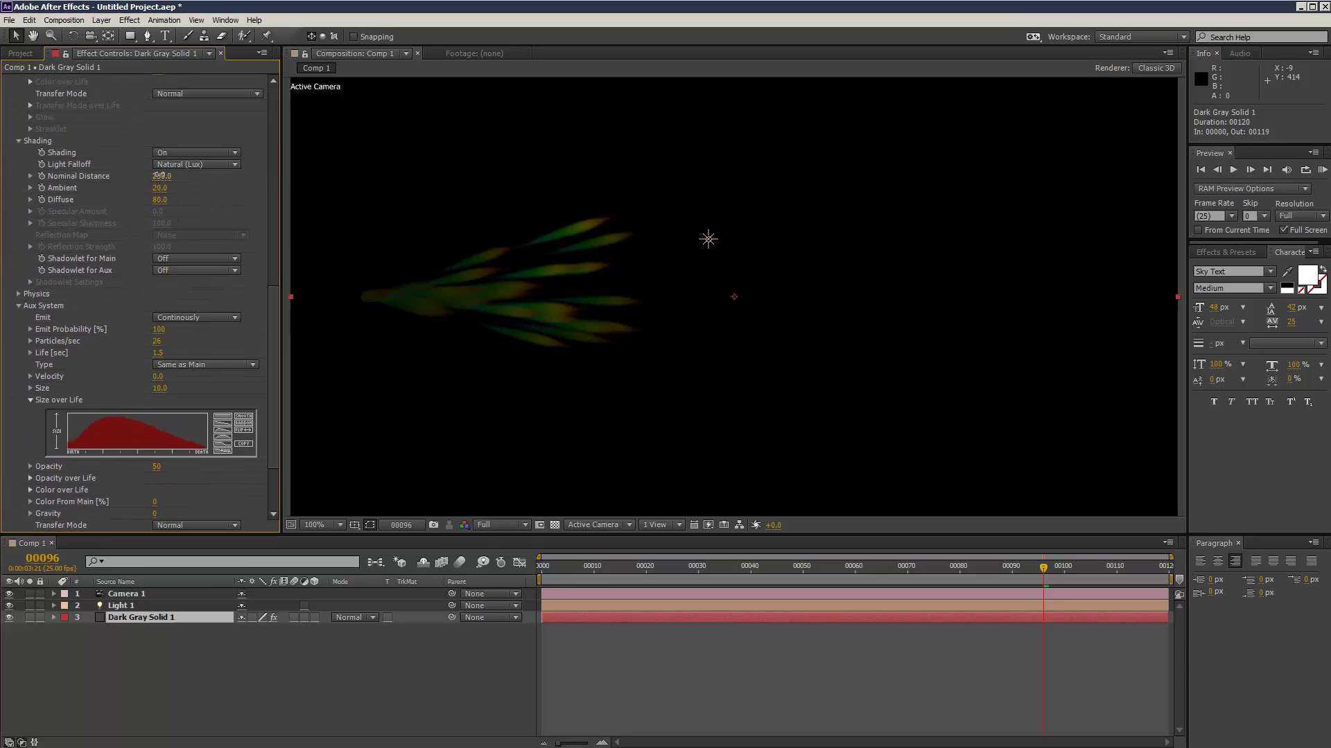
left_click_drag(161, 176, 167, 176)
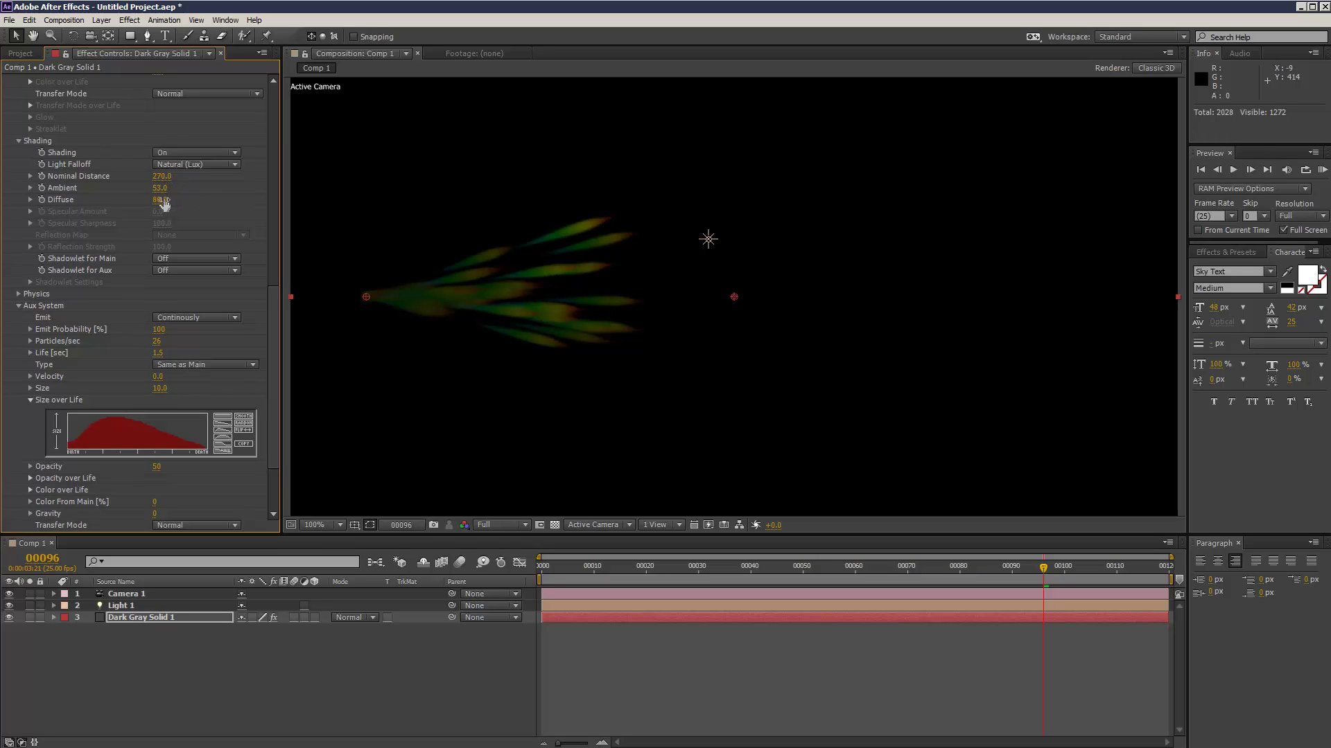
left_click_drag(161, 200, 191, 201)
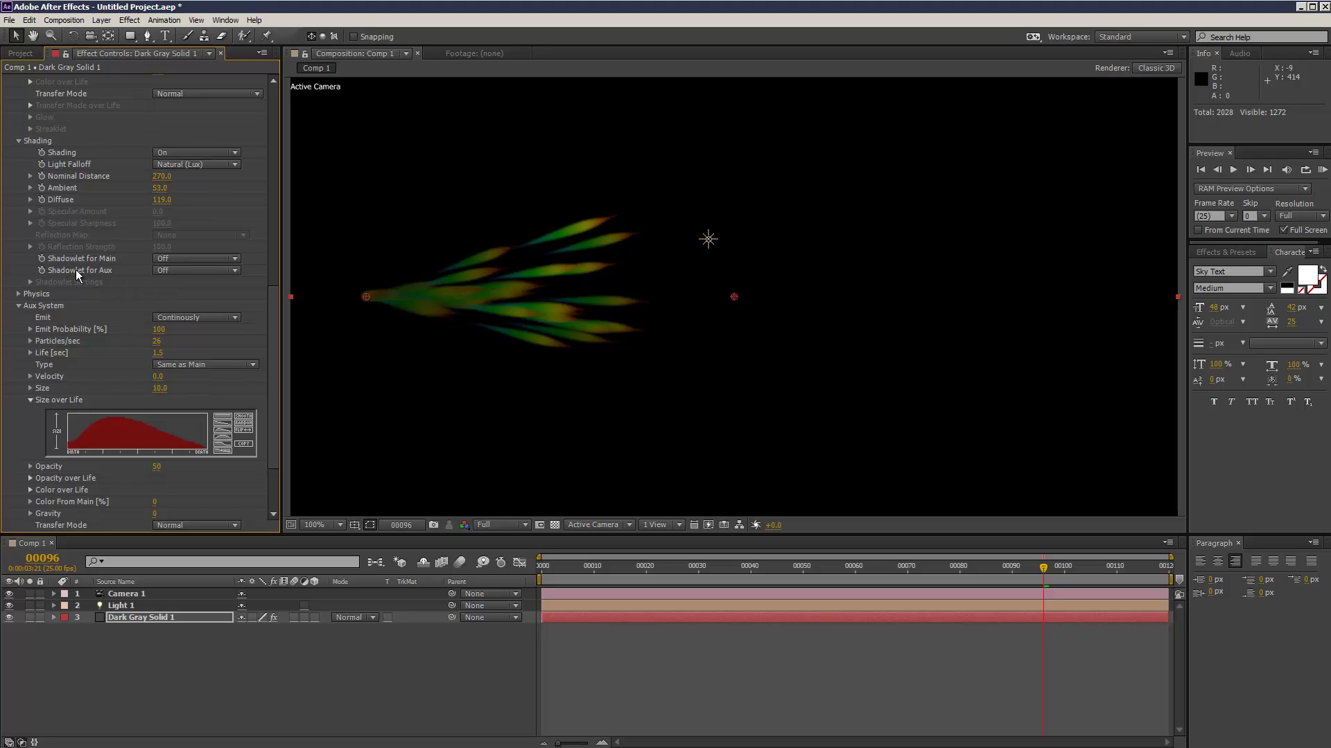
left_click(171, 296)
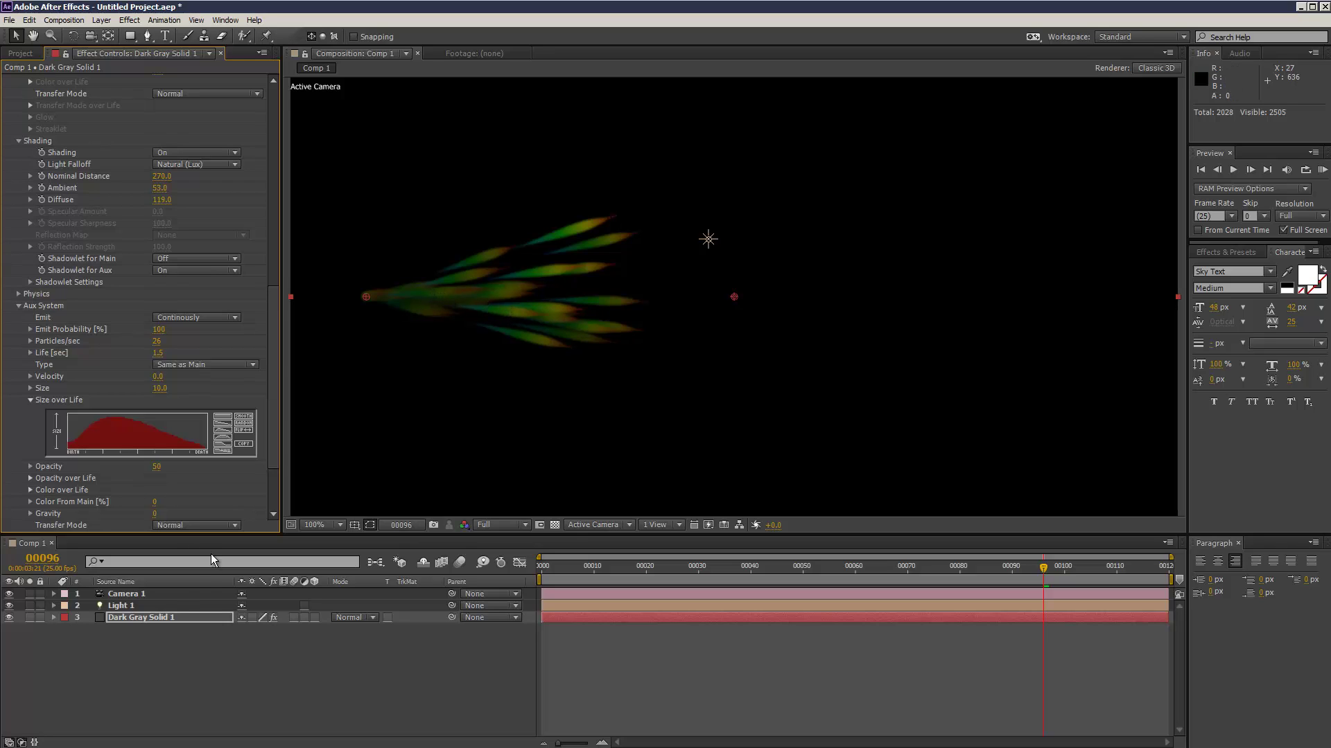
Raise Light 1's intensity to 225% in Light Settings and RAM-preview the brighter strands.
left_click(128, 610)
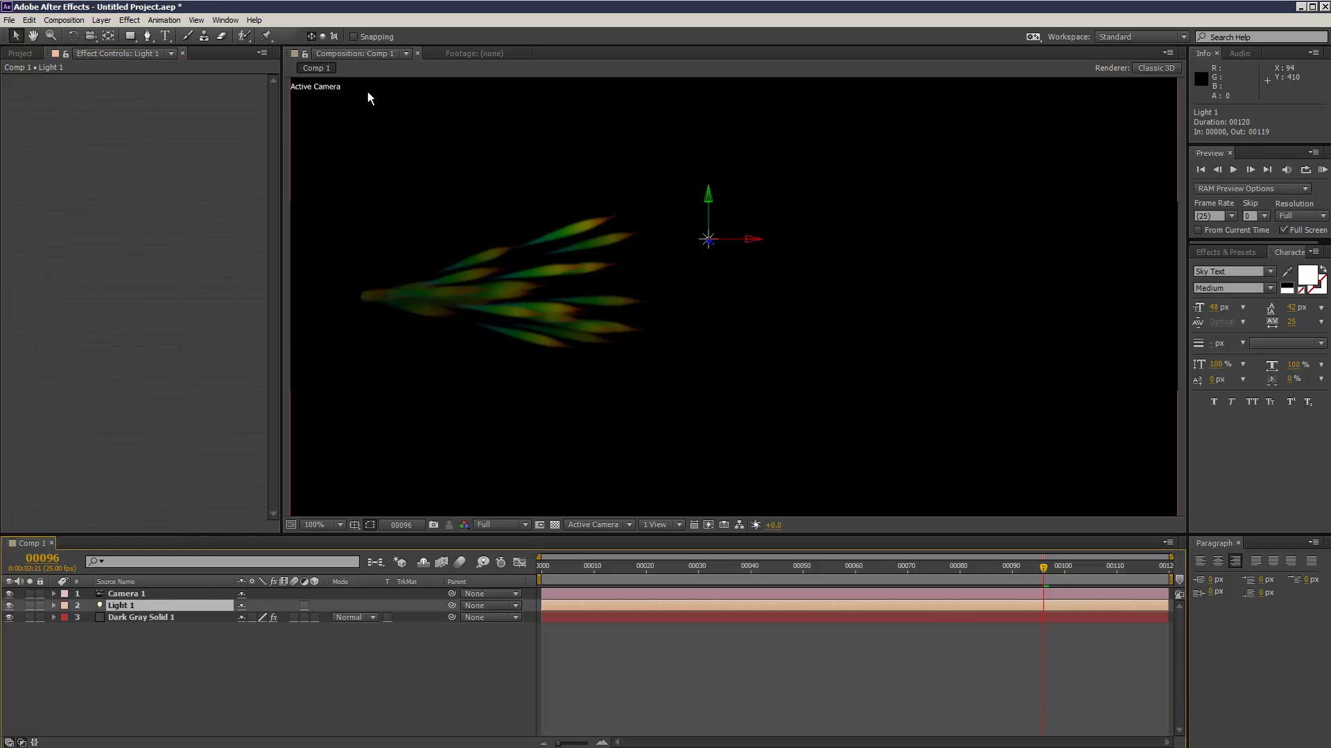
left_click(102, 20)
left_click(114, 46)
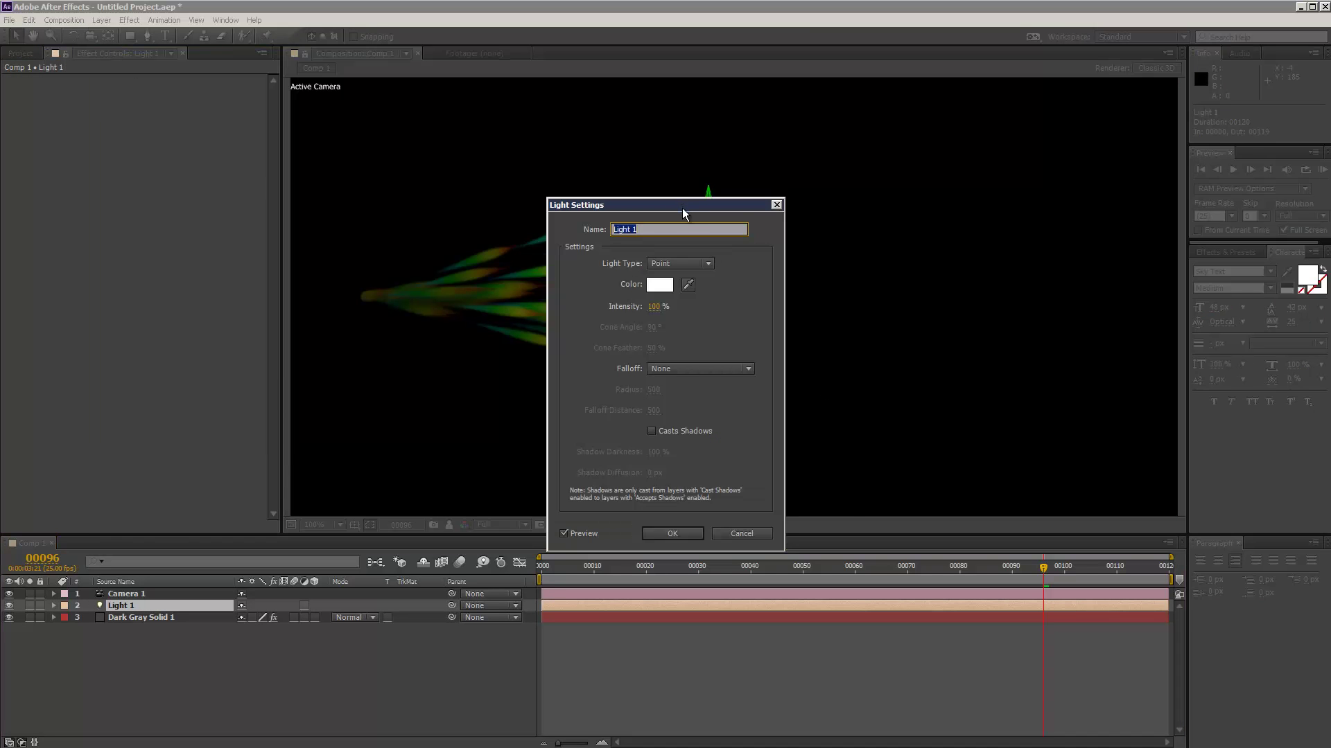
left_click_drag(687, 208, 1015, 198)
left_click_drag(983, 297, 1092, 292)
left_click(1031, 526)
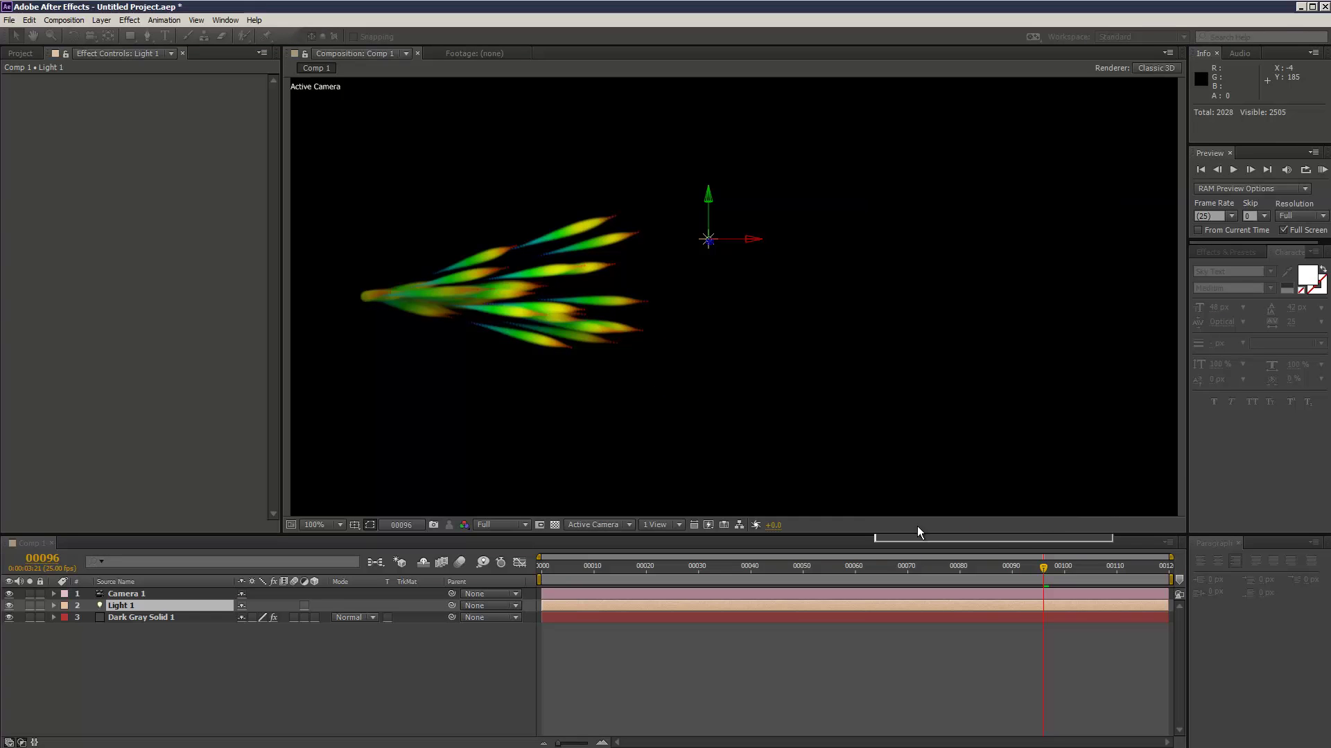
left_click(1323, 170)
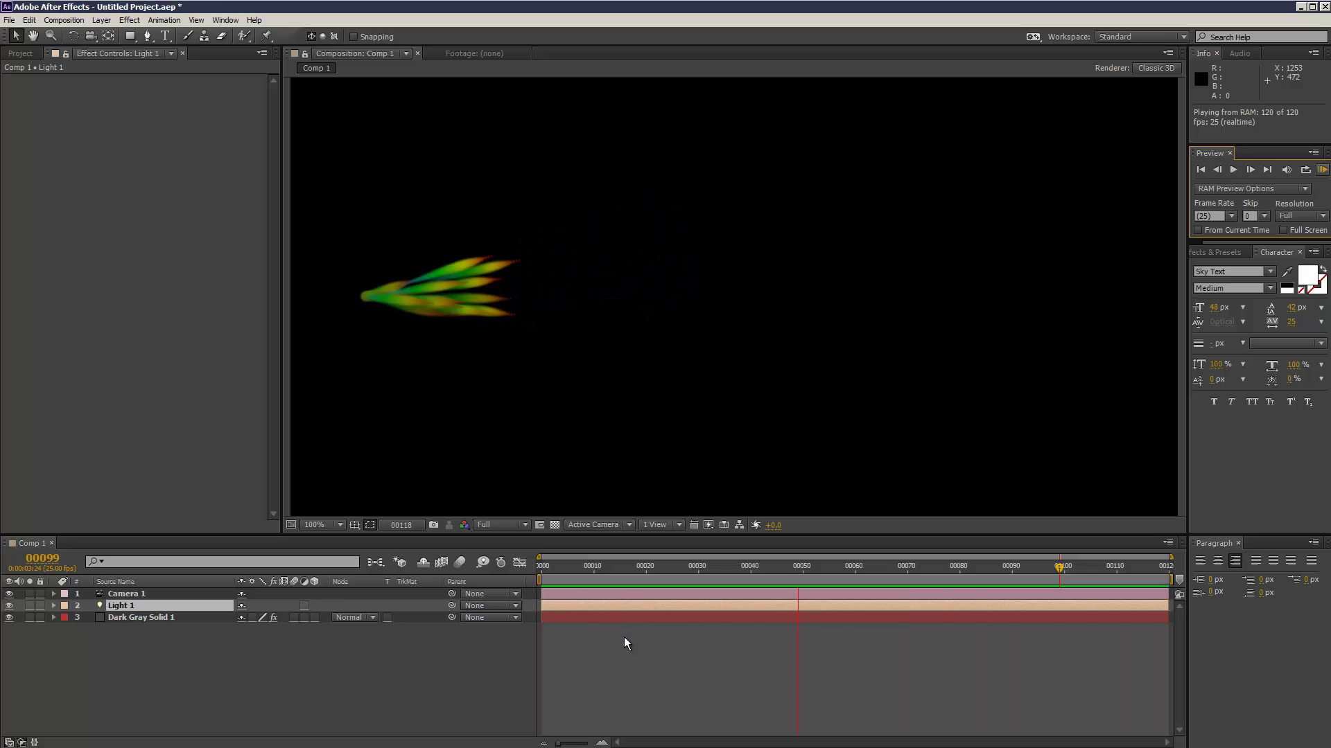
key("space")
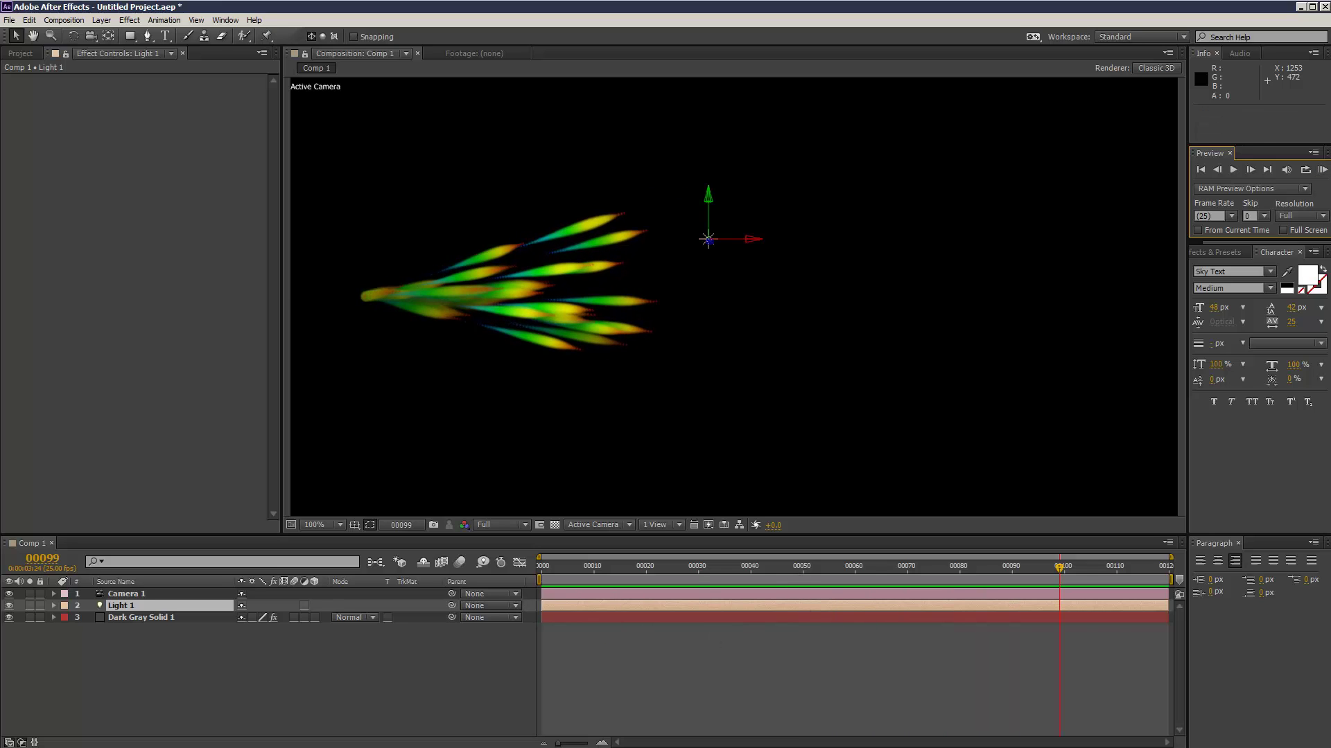
Raise the Emitter Velocity to 160 and RAM-preview the longer strands.
left_click(129, 616)
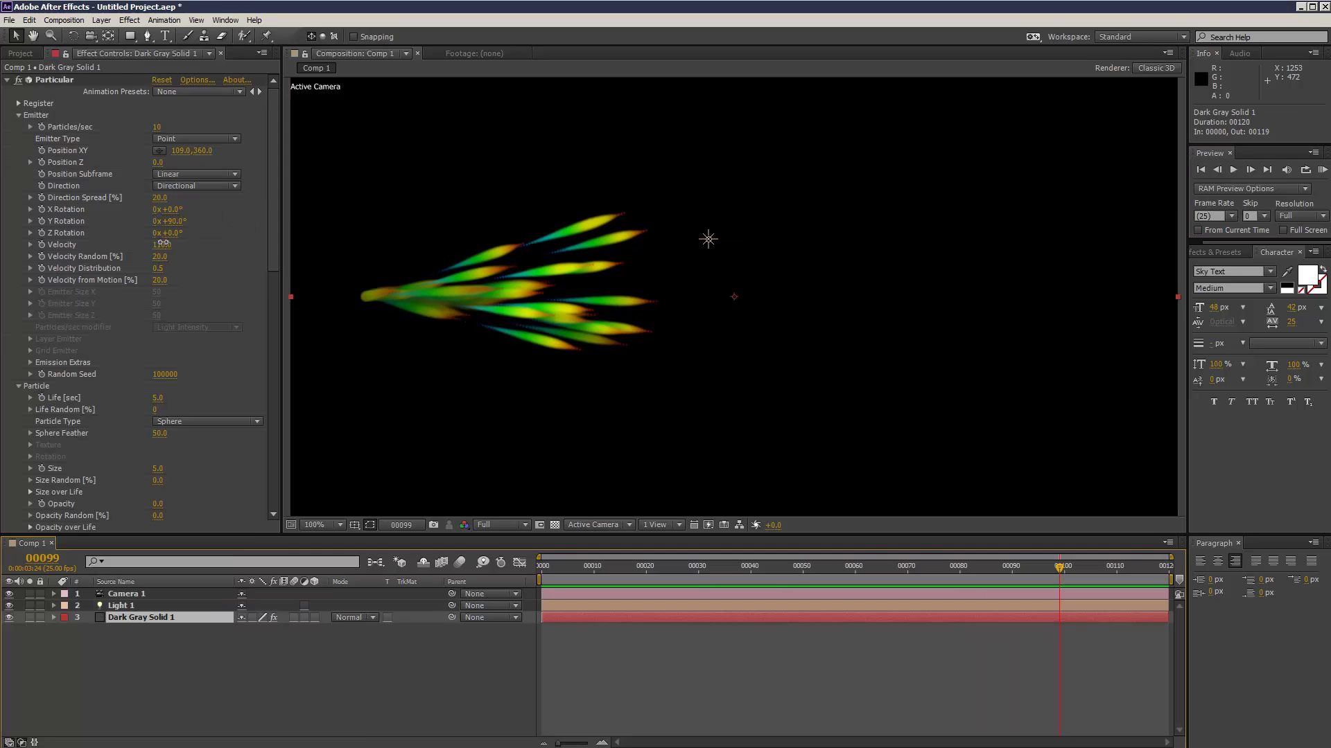
left_click_drag(161, 245, 167, 244)
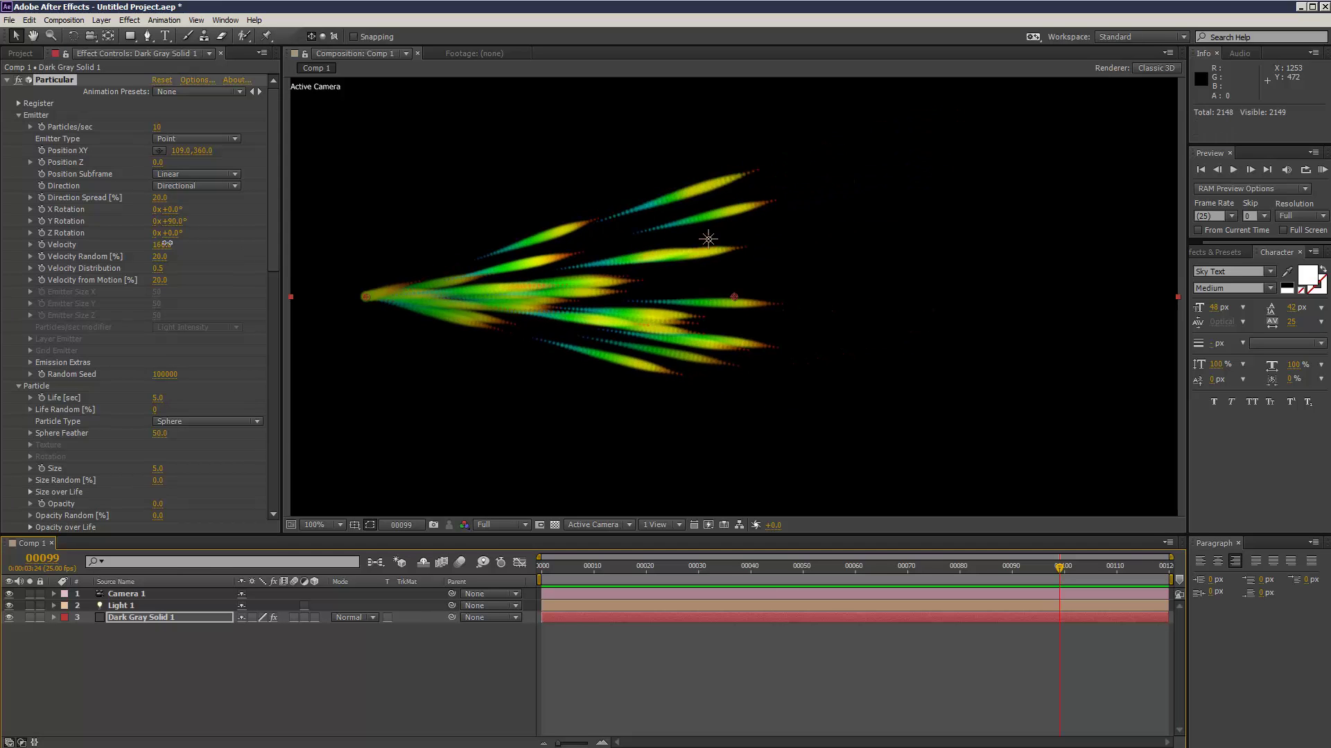
left_click(1321, 170)
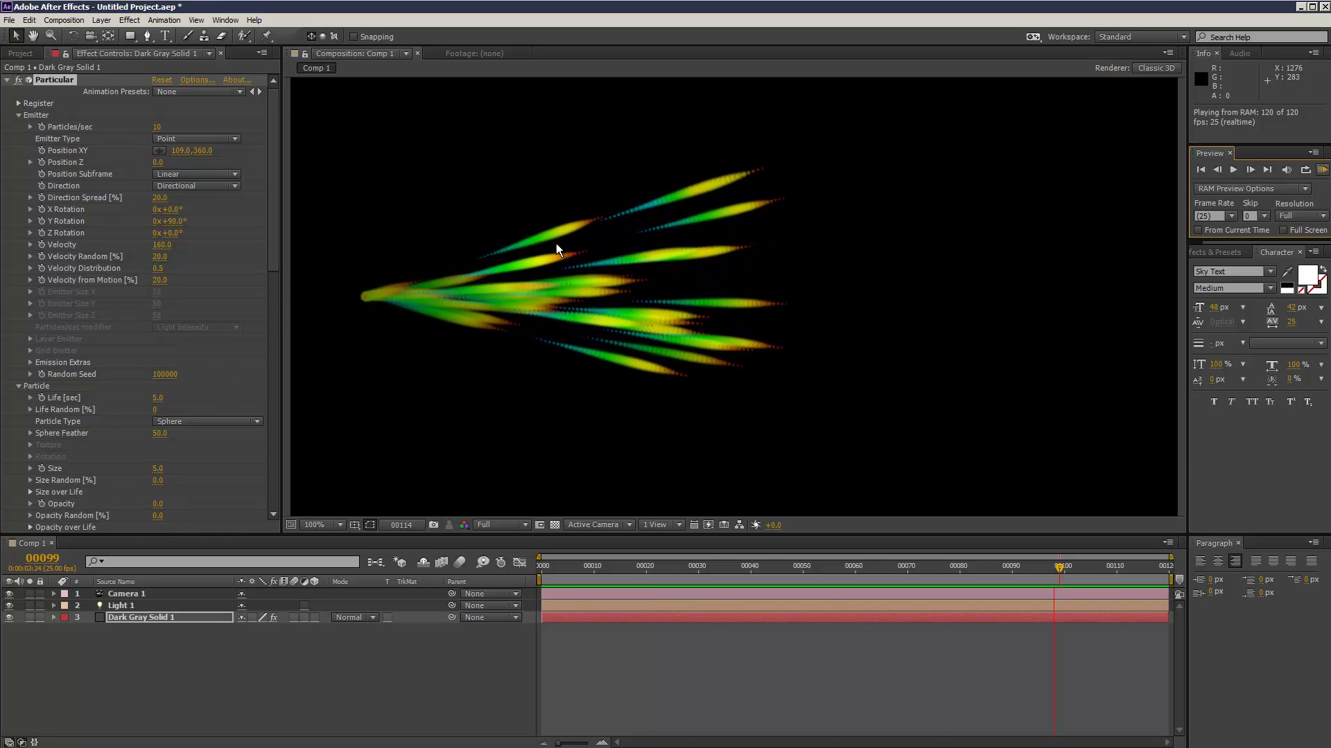
left_click_drag(272, 211, 275, 261)
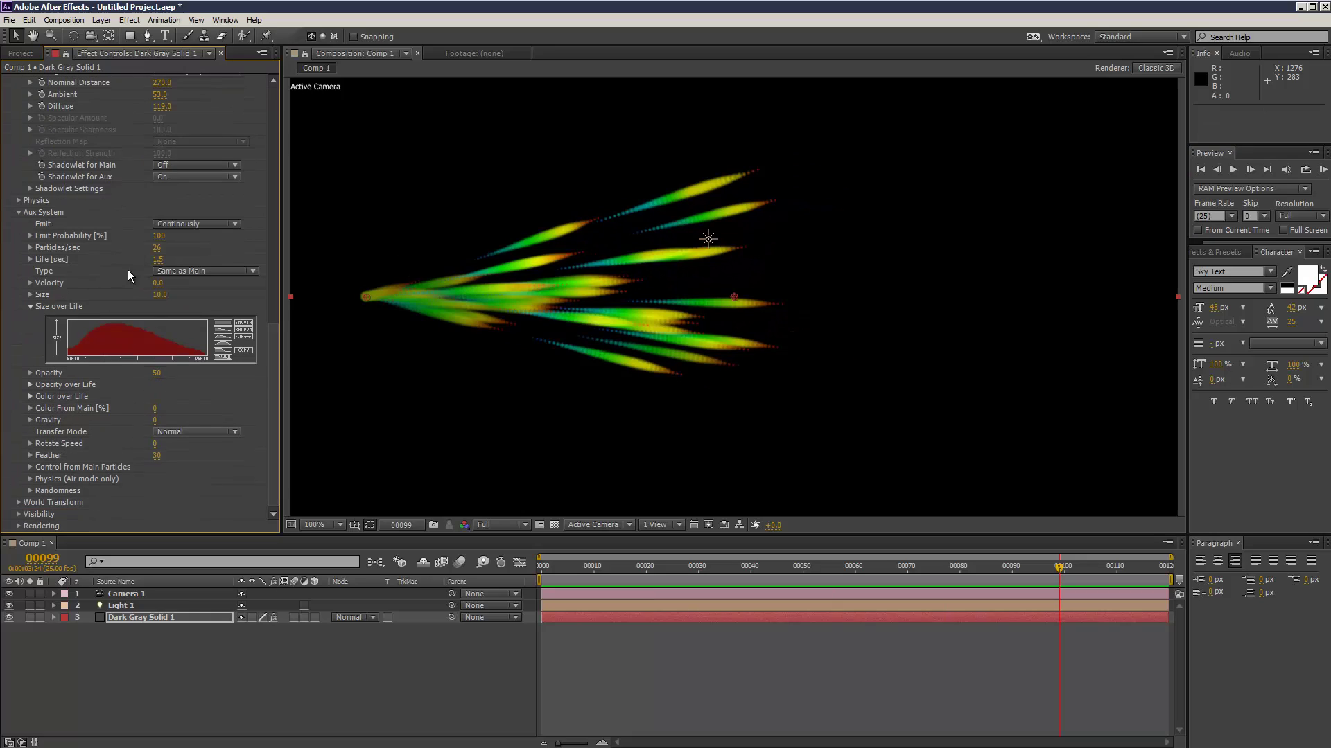
Set the Aux System Particles/sec to 32.
left_click(157, 247)
type("3")
key("Return")
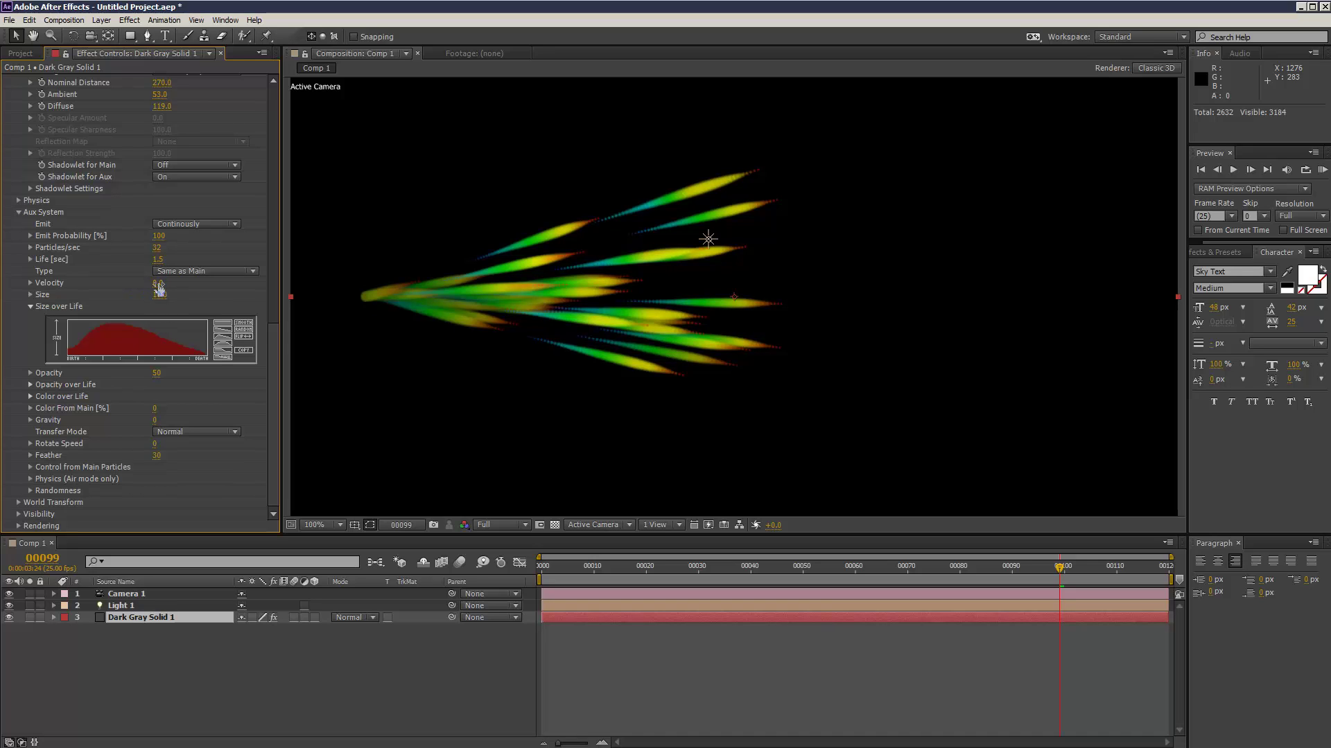
Set aux Shadowlet Settings to Color Strength 88, Opacity 7, Adjust Size 163 and Adjust Distance 25.
left_click_drag(159, 282, 158, 283)
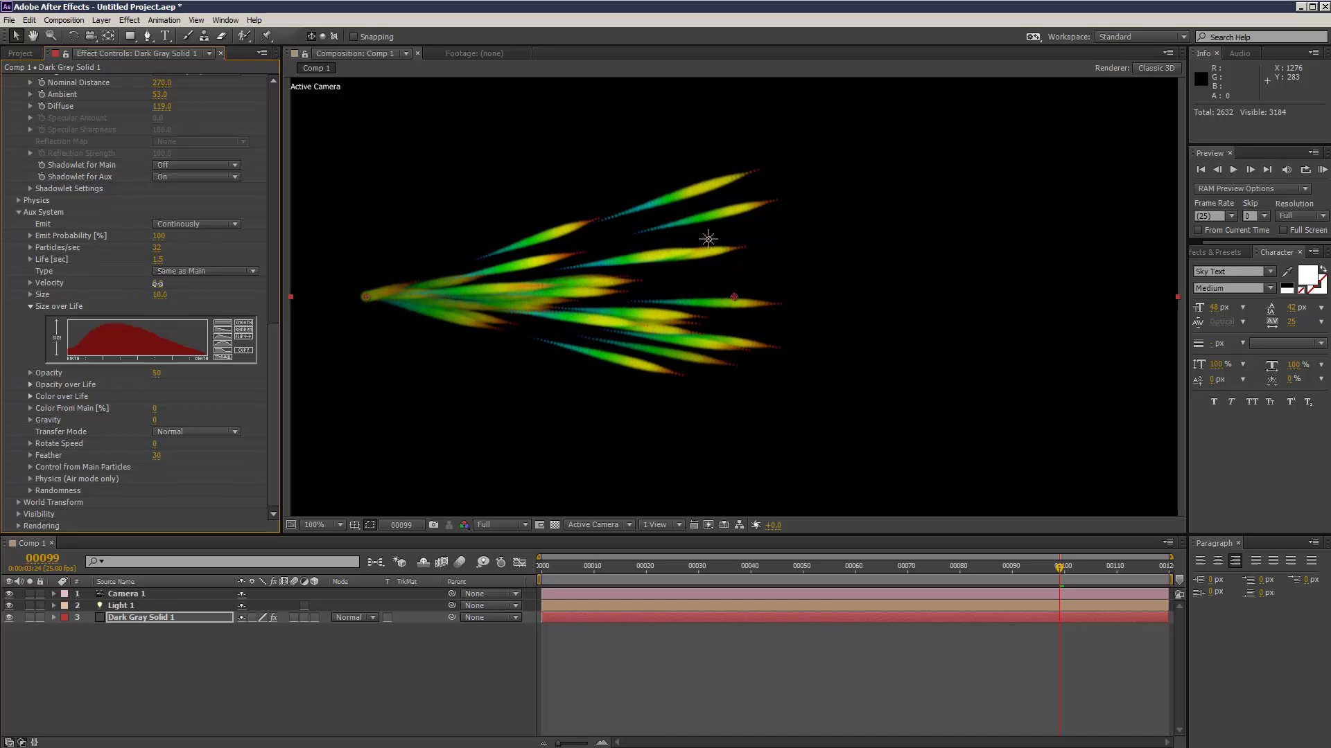
left_click(158, 283)
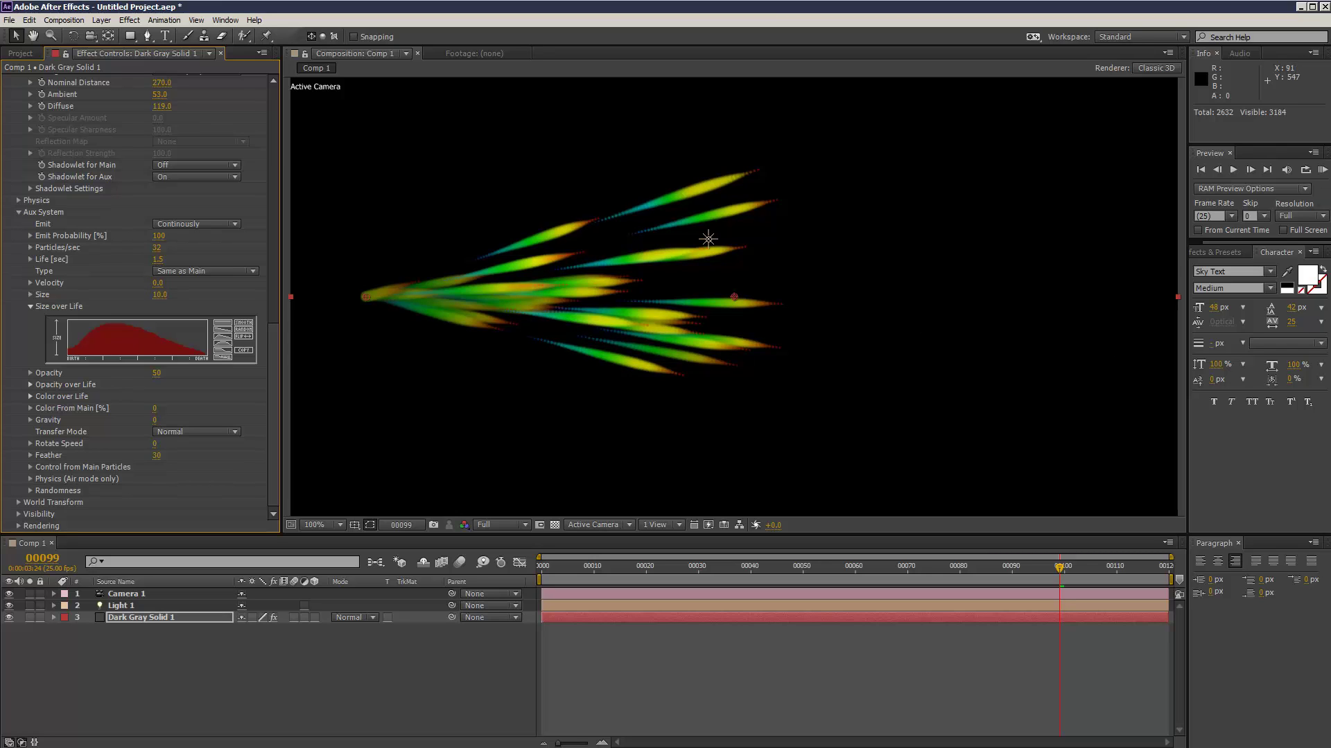
mouse_move(266, 357)
left_mouse_down()
mouse_move(281, 201)
mouse_move(273, 319)
left_mouse_up()
left_click(31, 288)
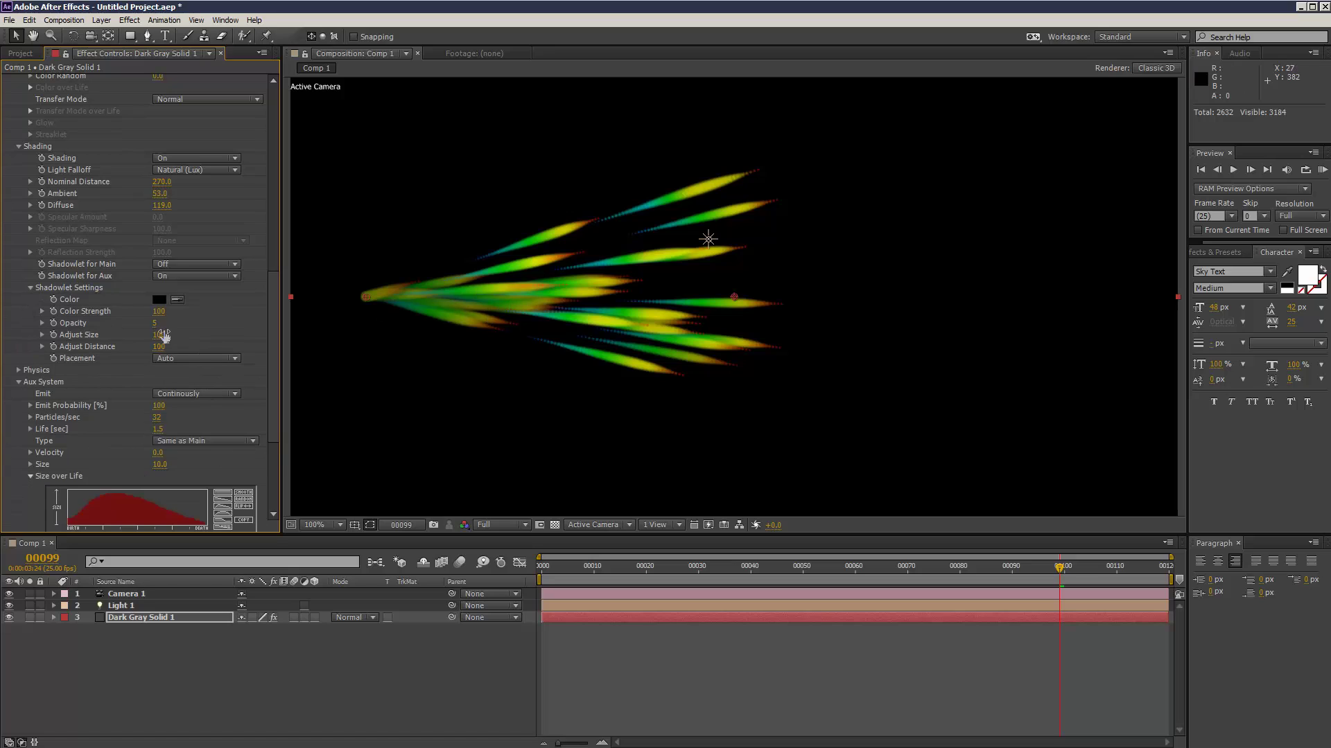
left_click_drag(166, 336, 204, 337)
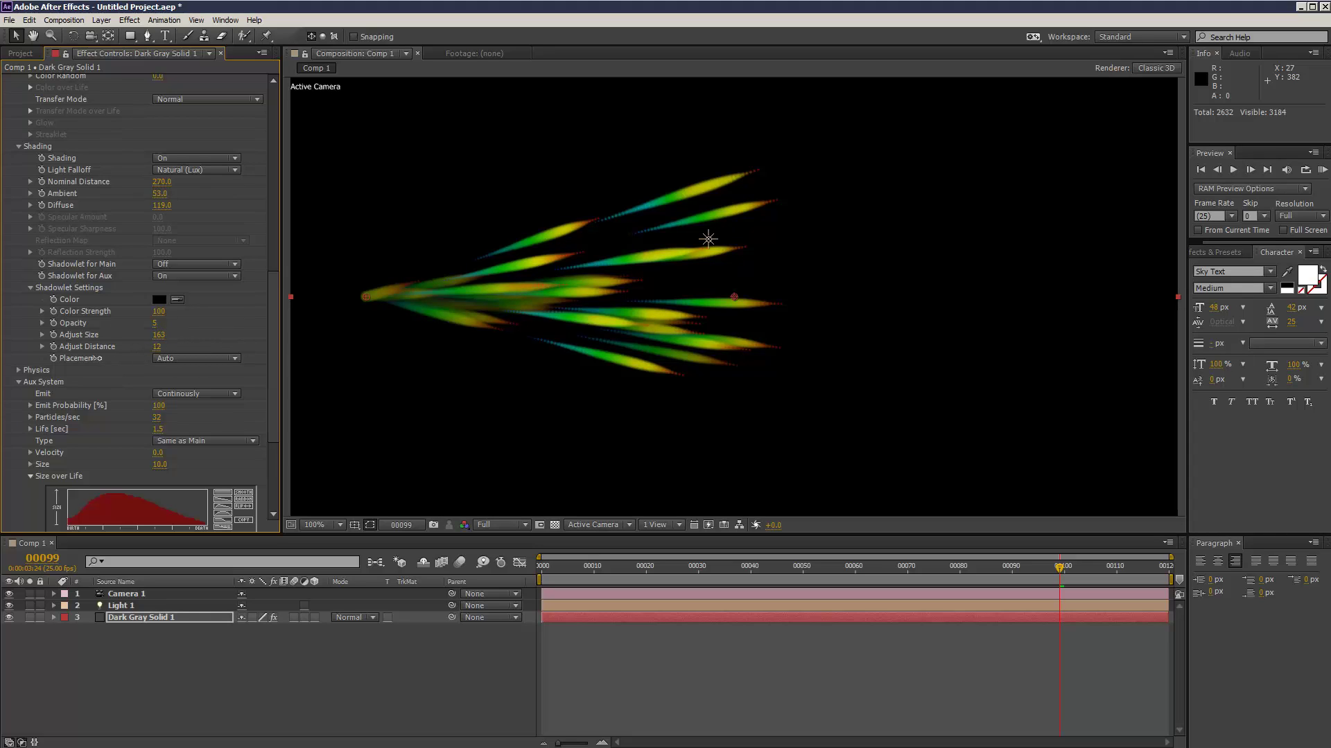
left_click_drag(154, 325, 172, 323)
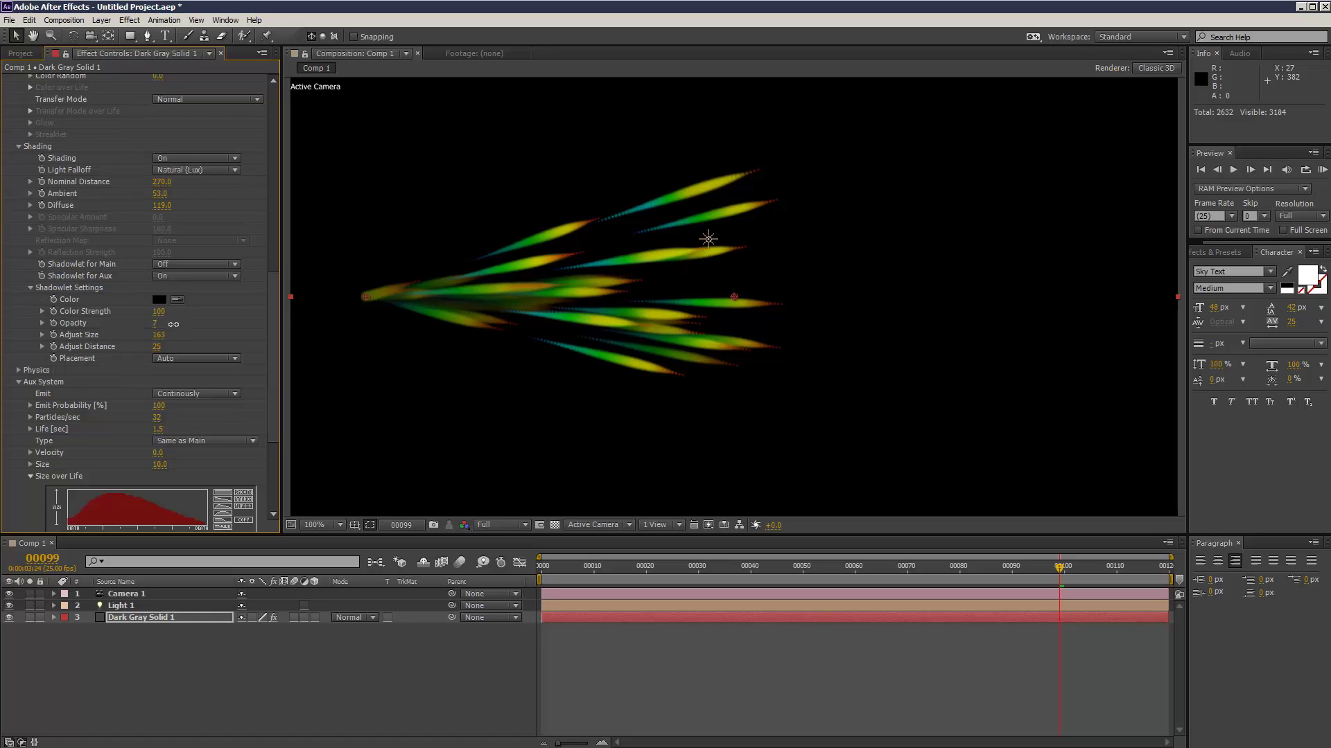
left_click_drag(187, 312, 190, 317)
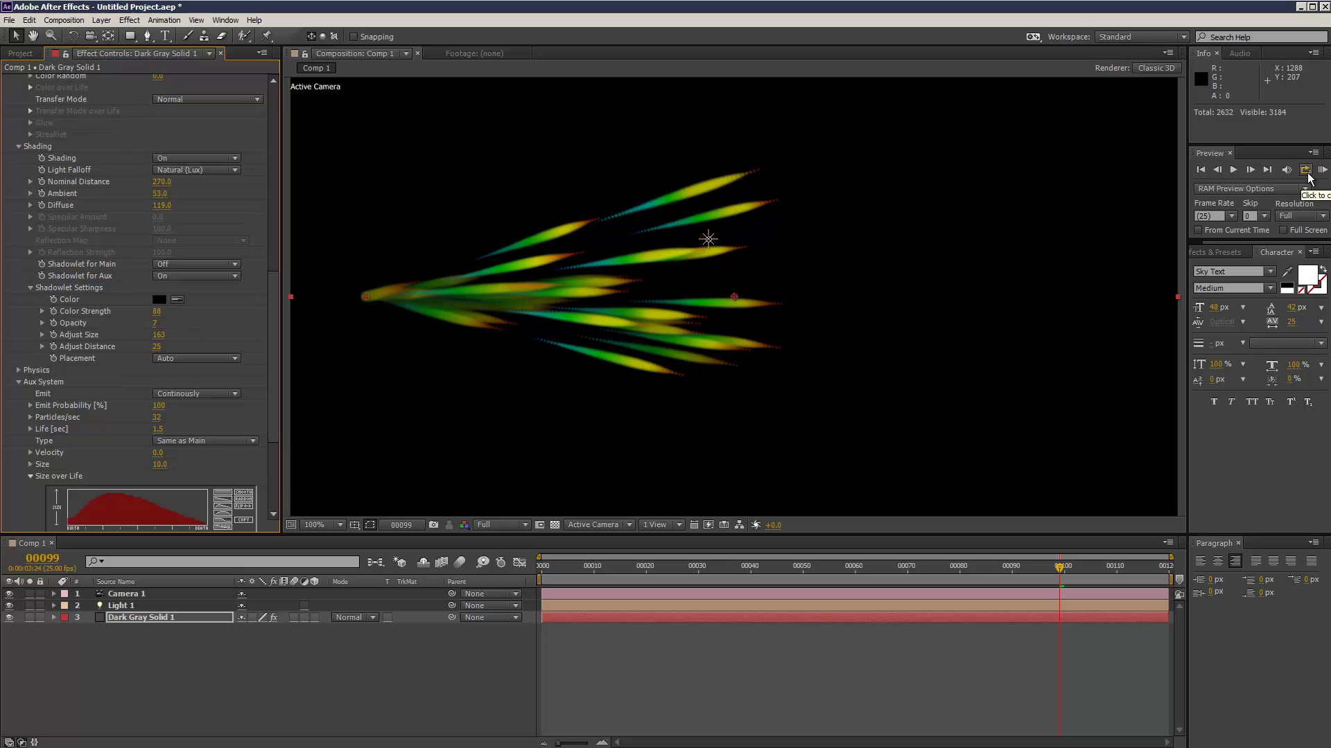
Set the aux Color From Main to 64.
left_click_drag(271, 319, 271, 382)
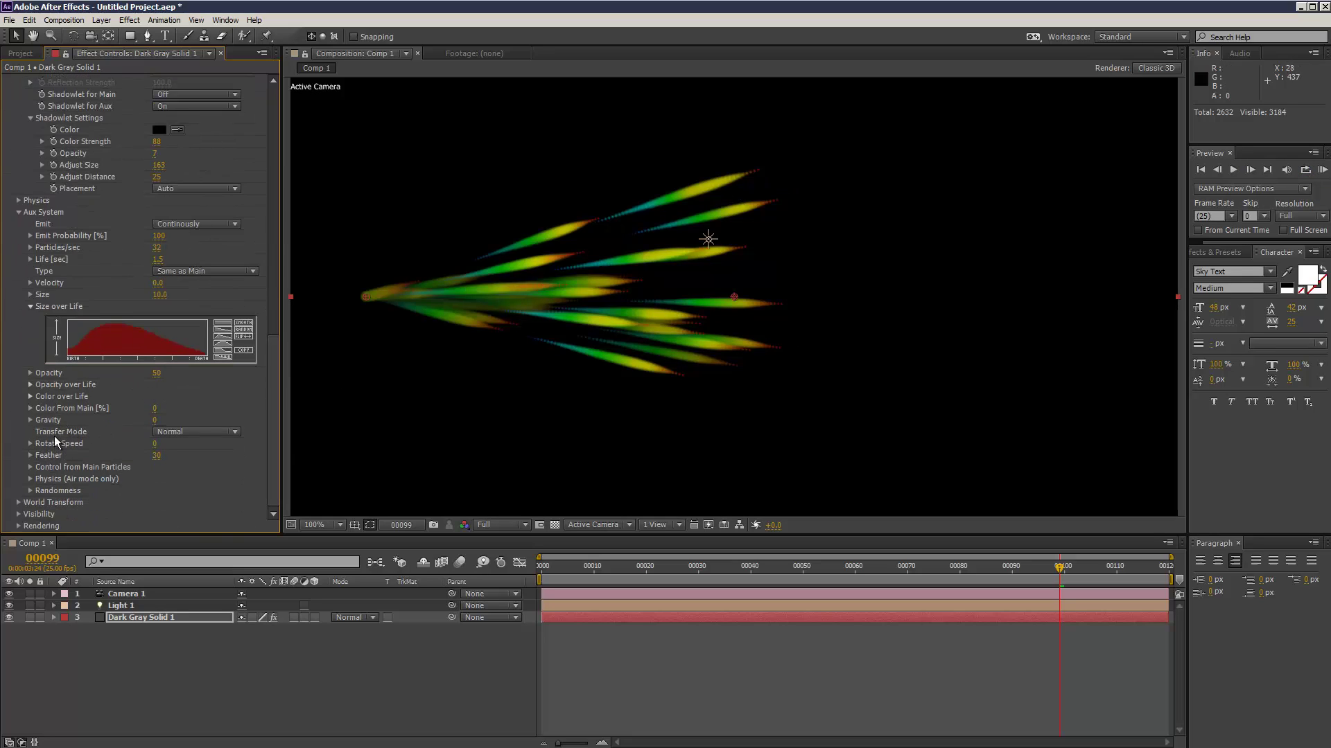
left_click(31, 409)
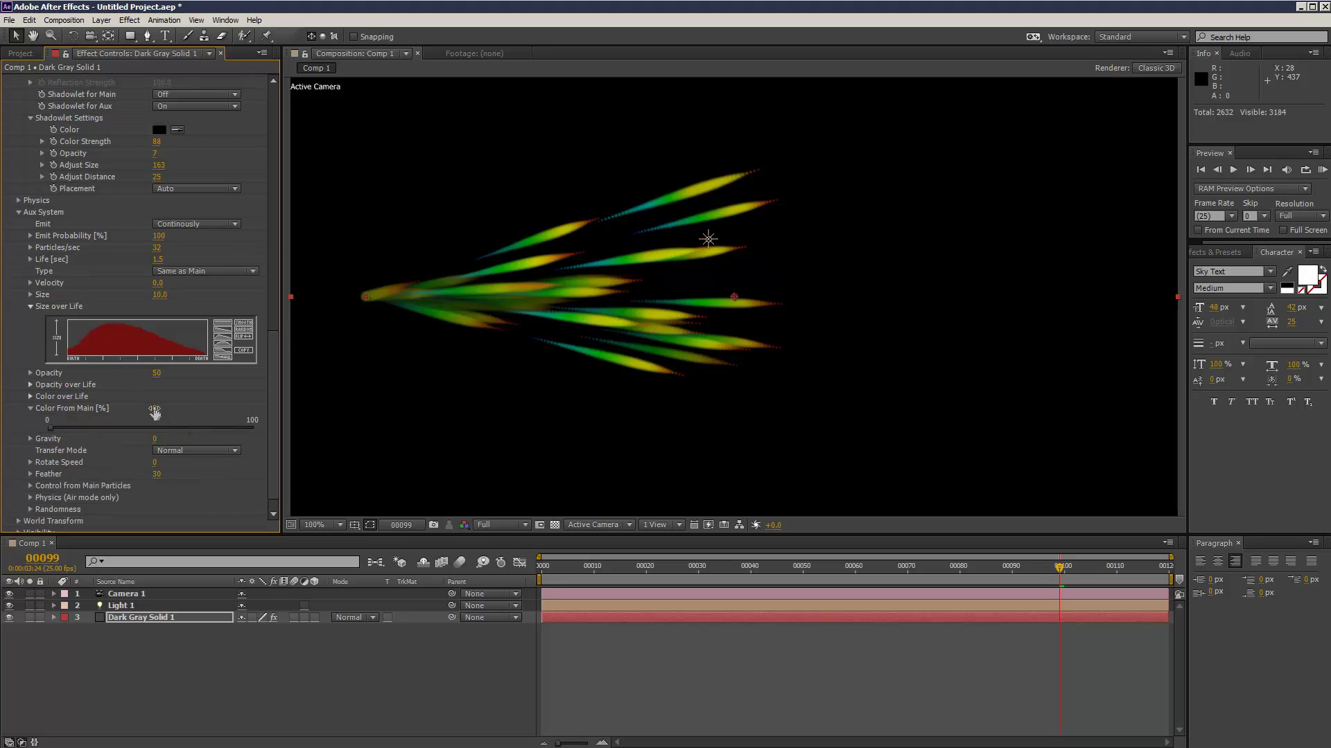
left_click_drag(154, 408, 189, 407)
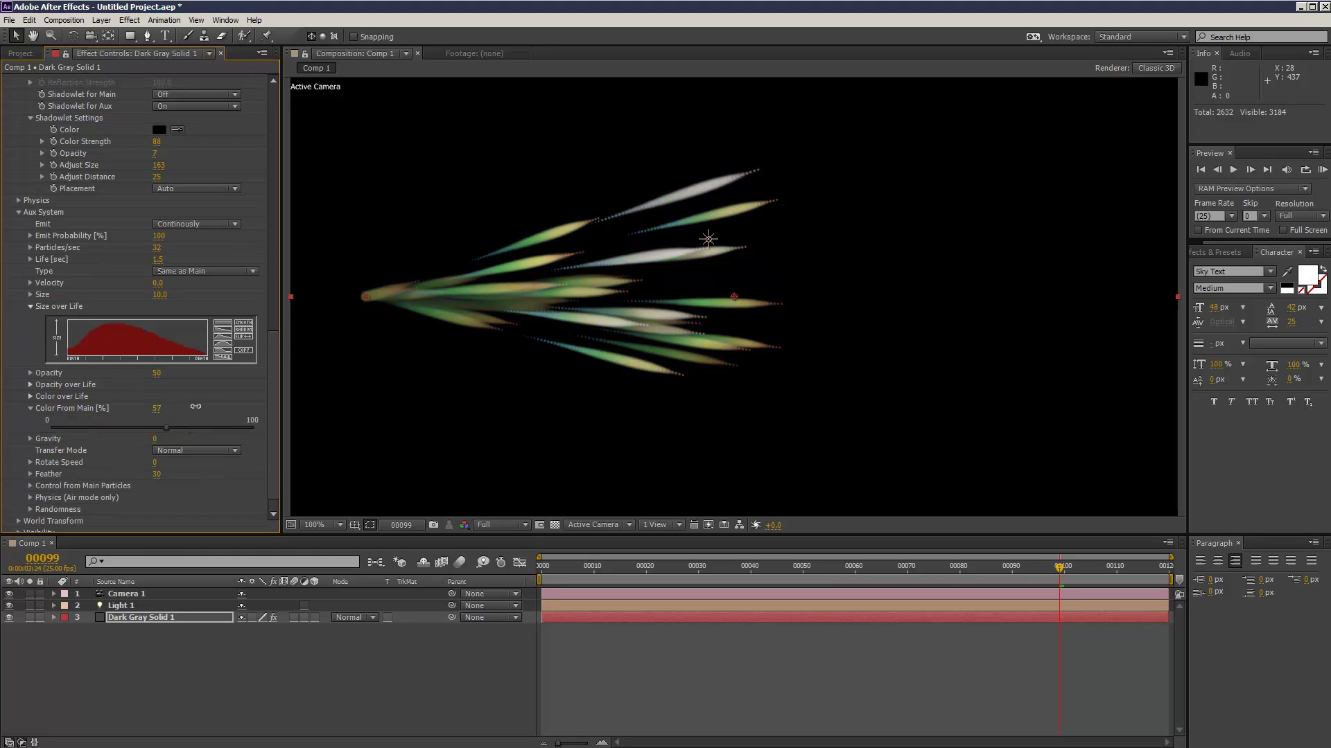
left_click_drag(202, 405, 239, 405)
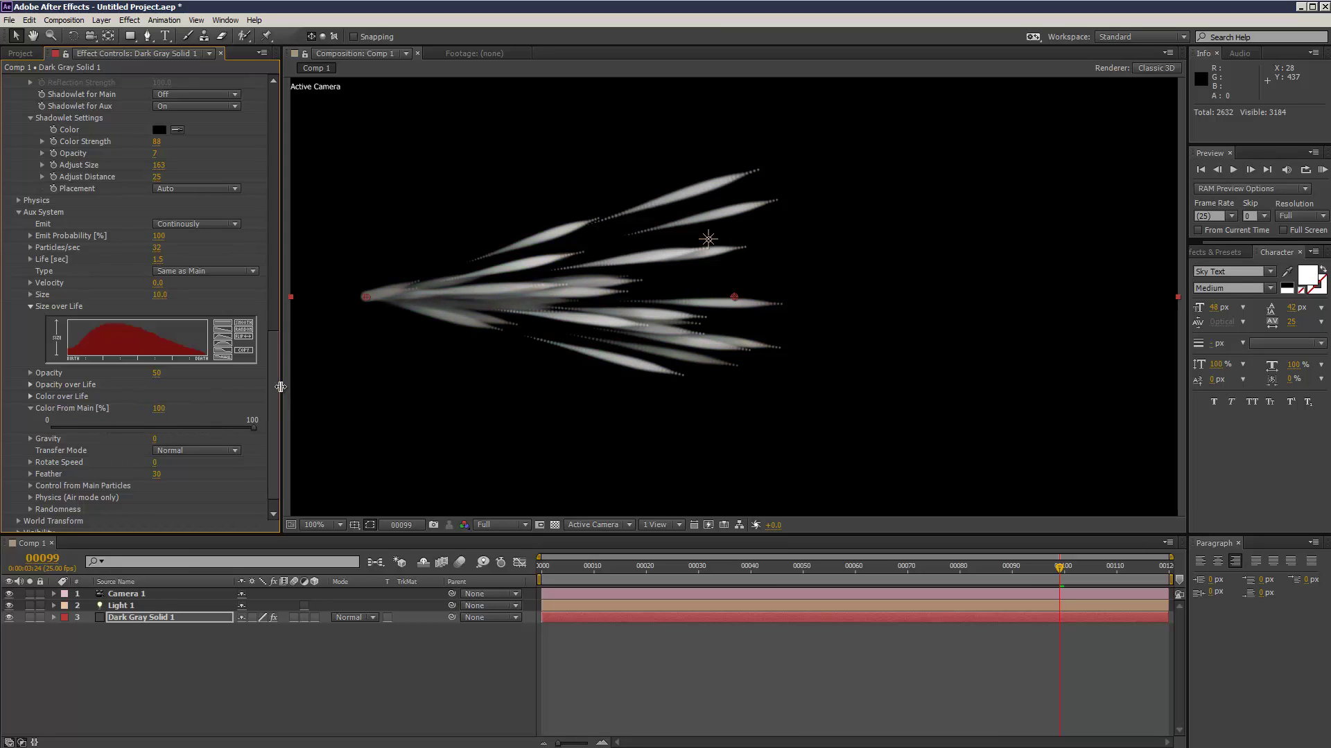
Raise the particle Color Random to 59 and RAM-preview the multicoloured strands.
left_click_drag(276, 380, 281, 192)
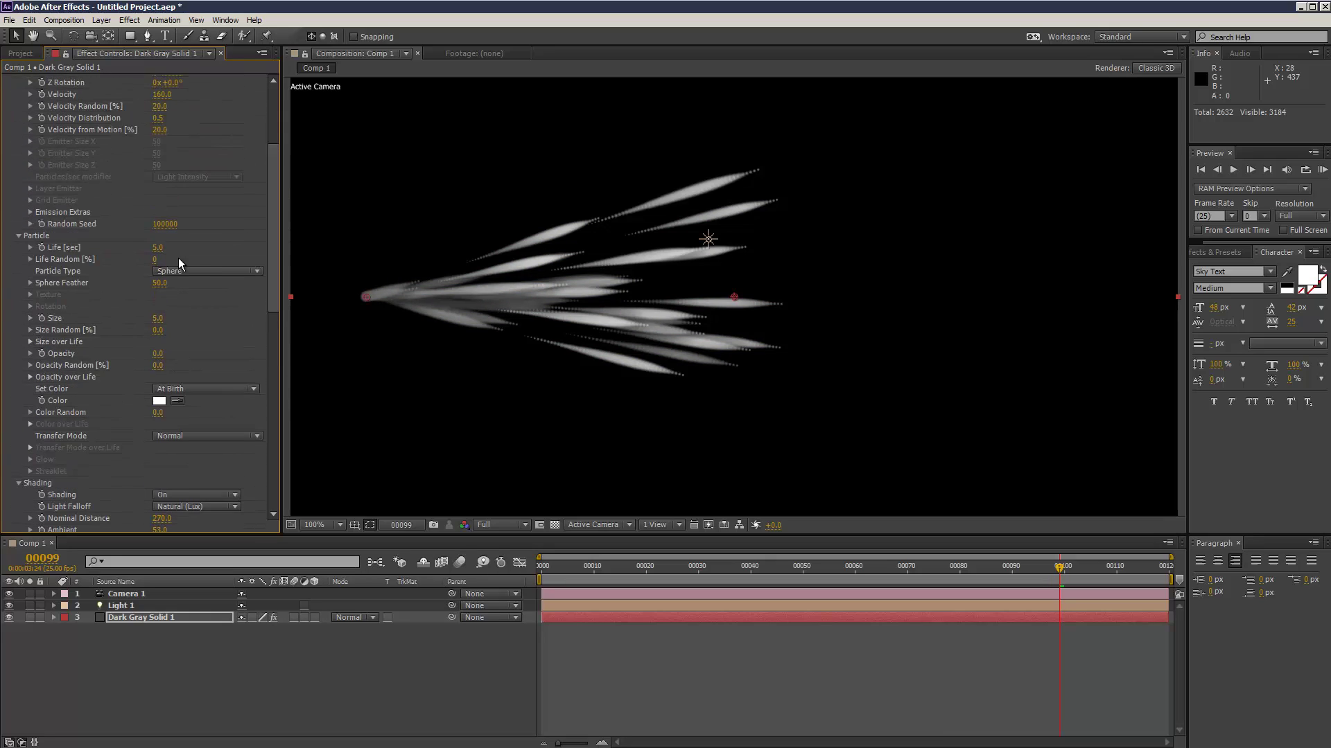
mouse_move(157, 418)
left_mouse_down()
mouse_move(218, 411)
mouse_move(138, 413)
left_mouse_up()
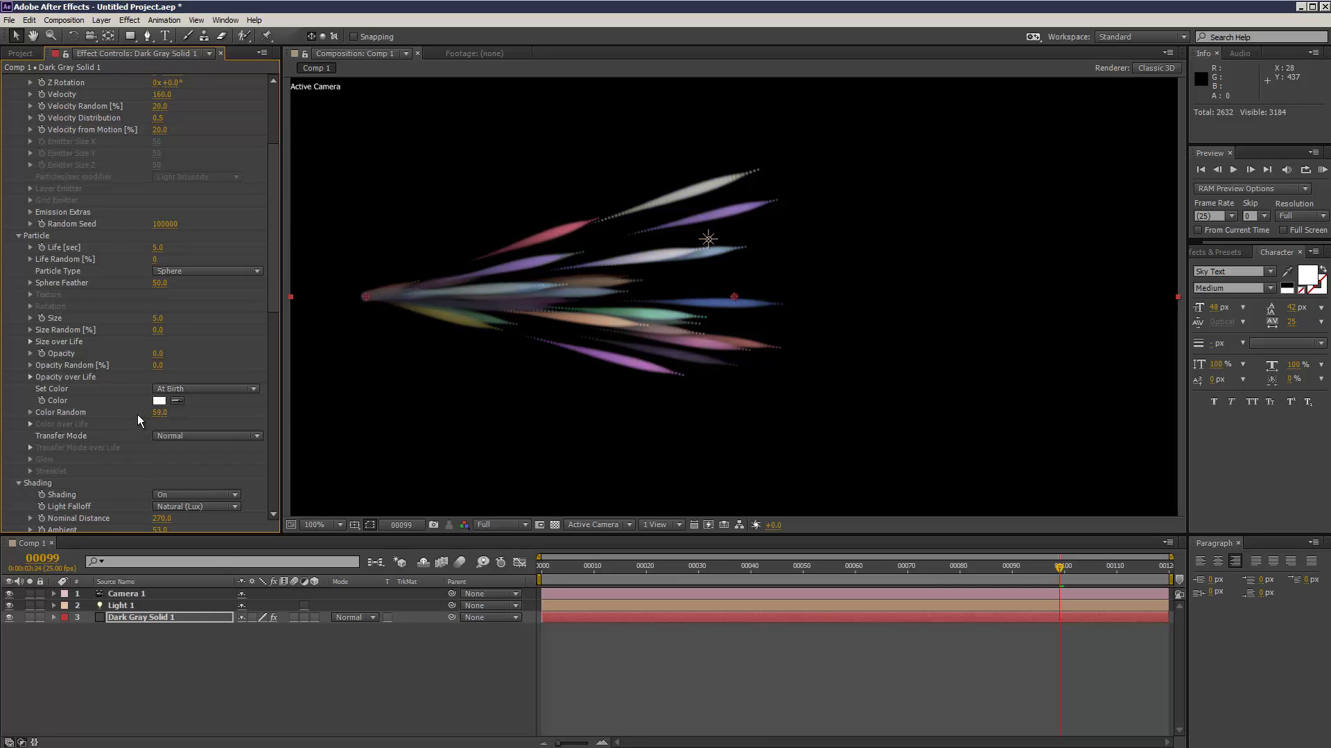
left_click(1323, 169)
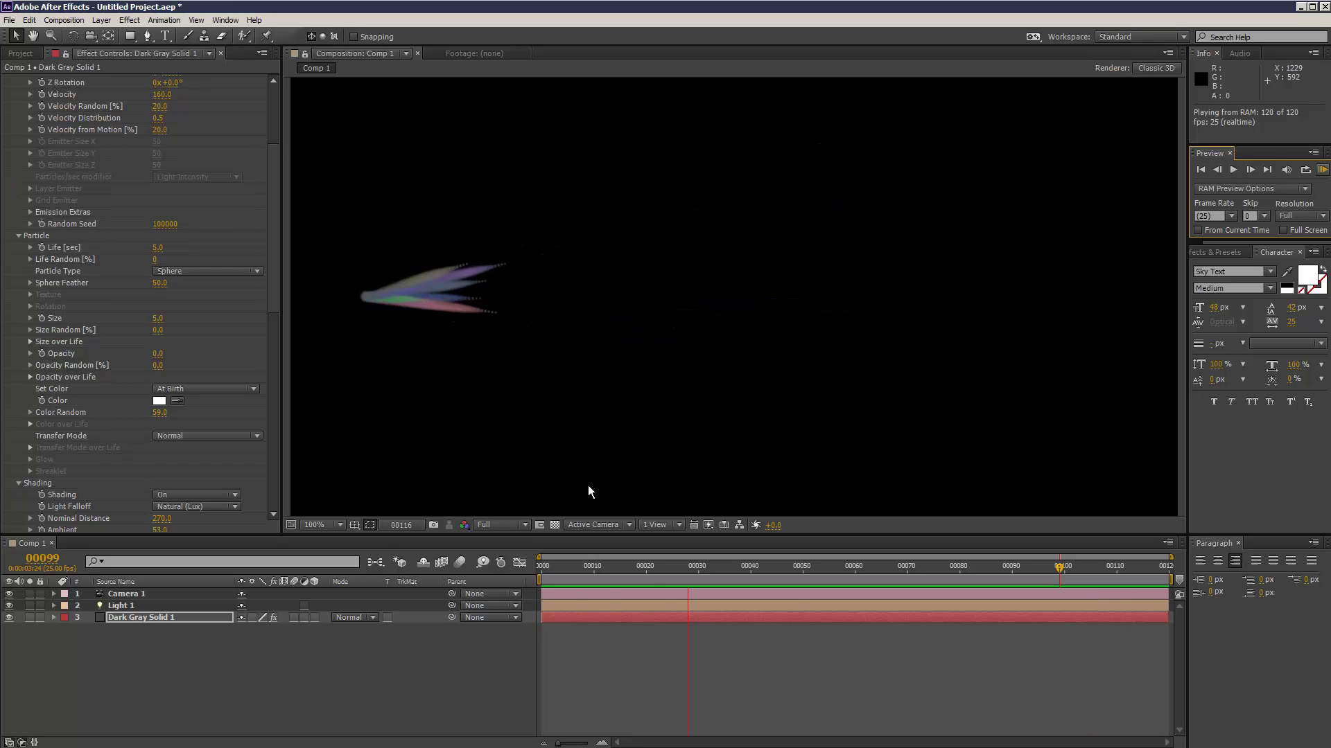
Go back to frame 88, set Turbulence Field Affect Position to 77, and RAM-preview.
left_click_drag(1059, 566, 1002, 568)
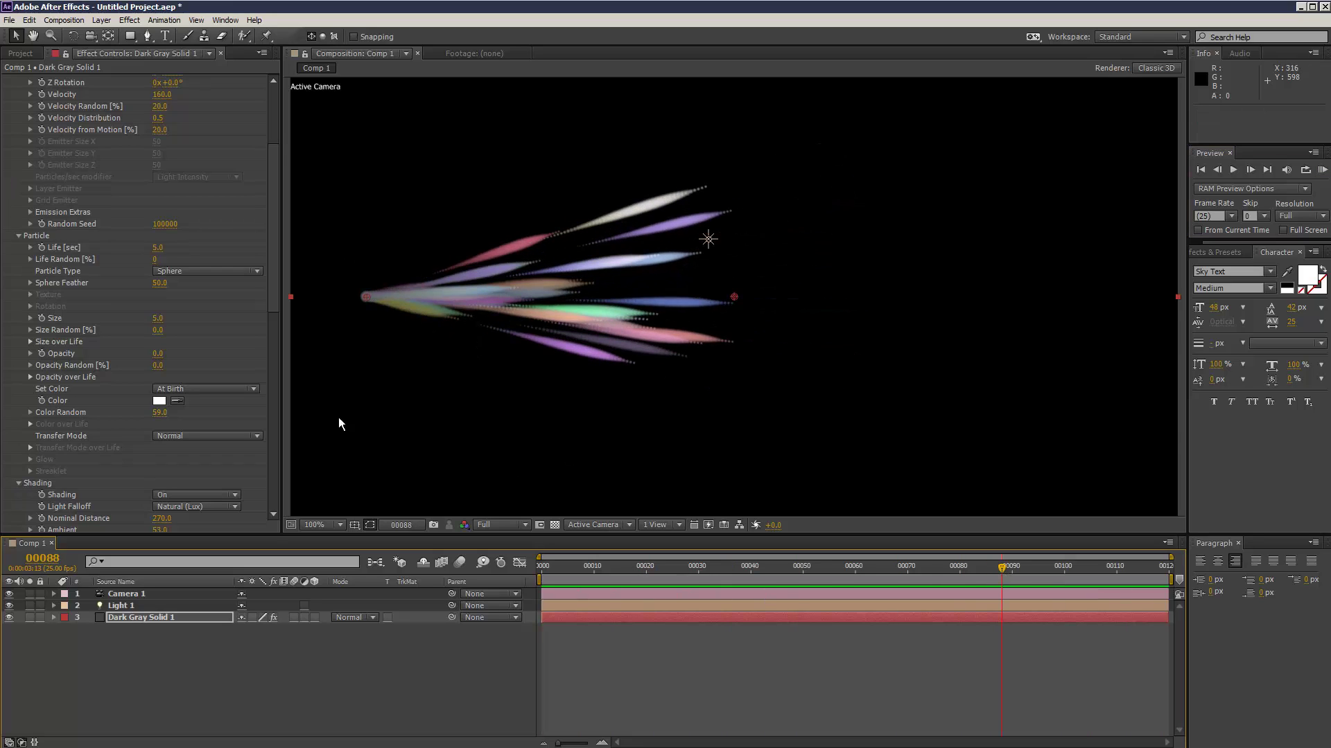
left_click_drag(273, 229, 294, 499)
left_click(18, 182)
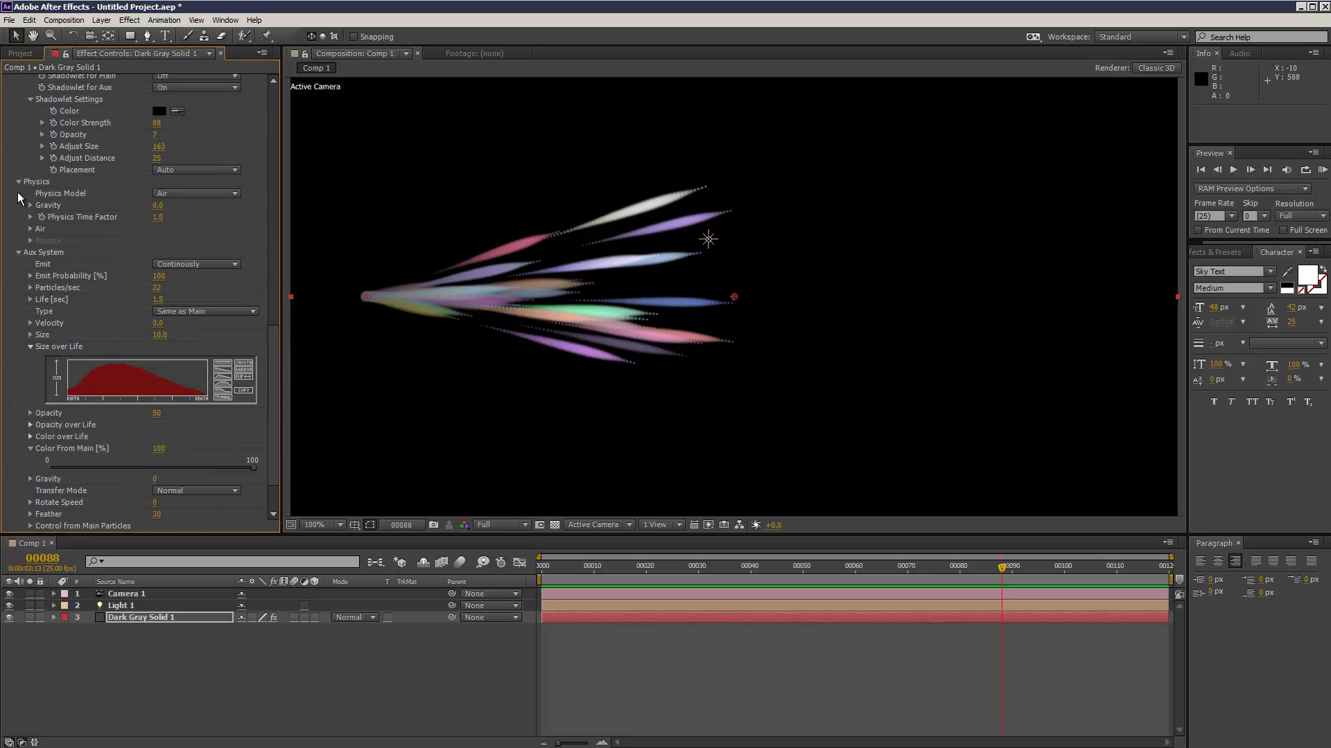
left_click(30, 228)
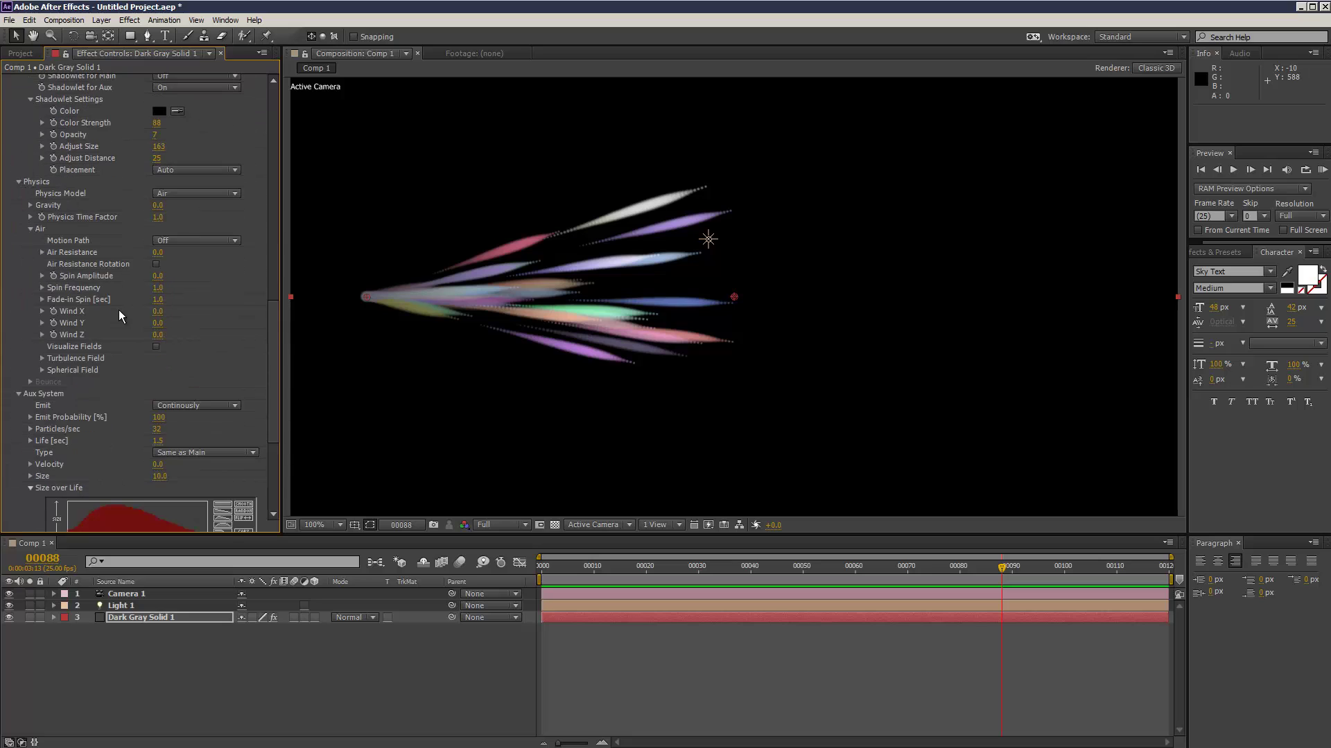
left_click(42, 358)
scroll(187, 301, "down", 6)
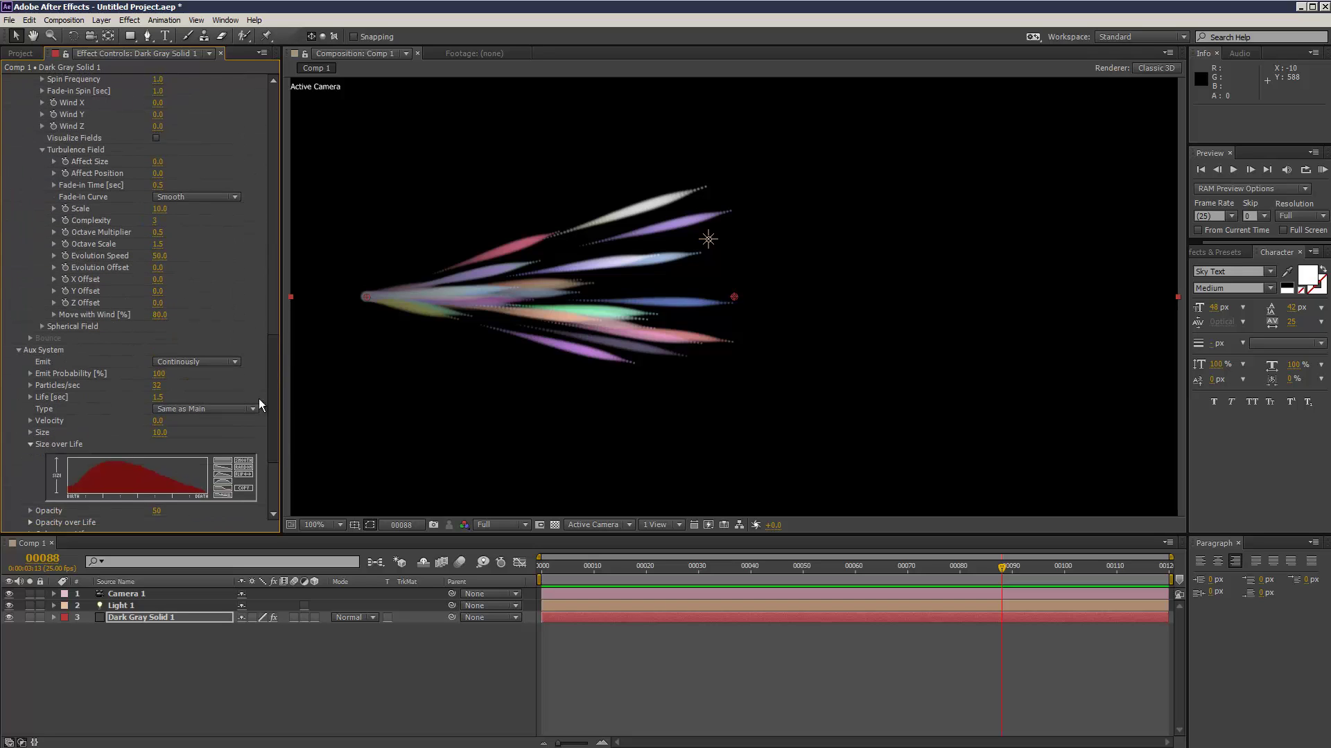
mouse_move(158, 173)
left_mouse_down()
mouse_move(216, 173)
mouse_move(154, 163)
left_mouse_up()
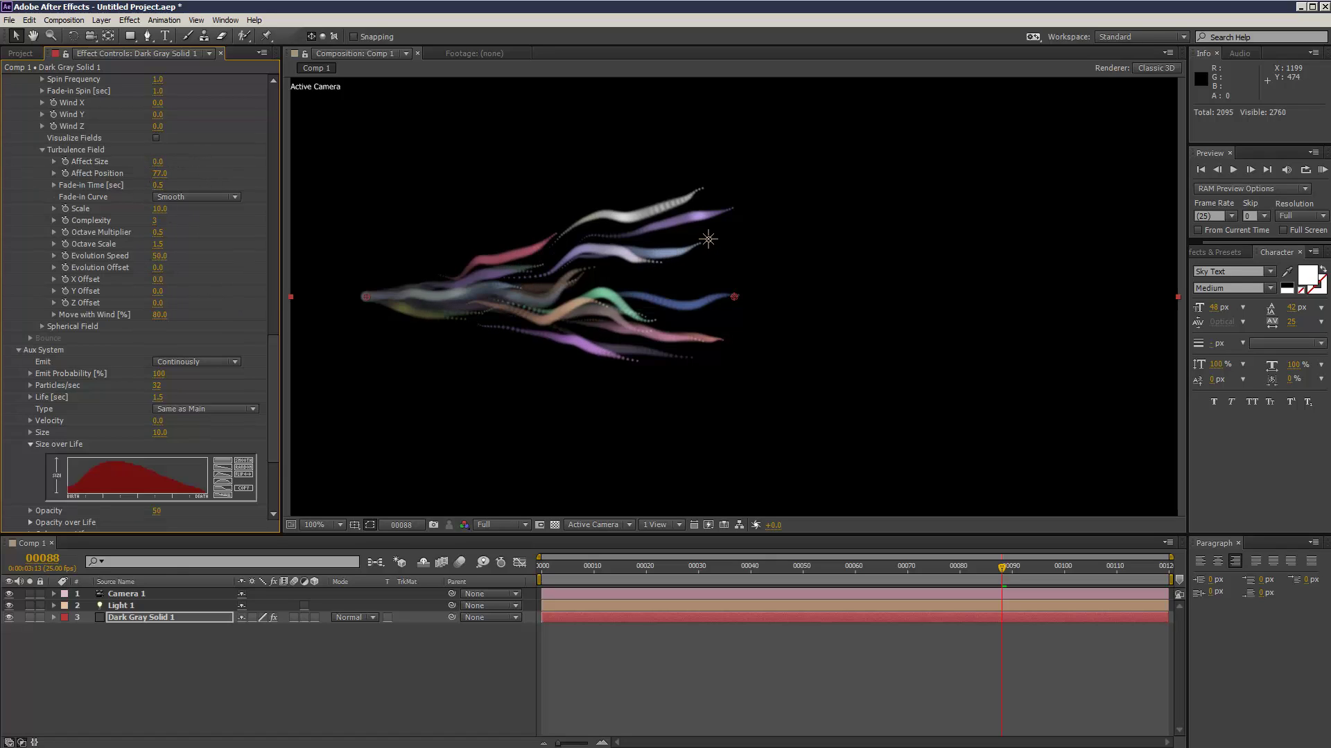
left_click(1322, 170)
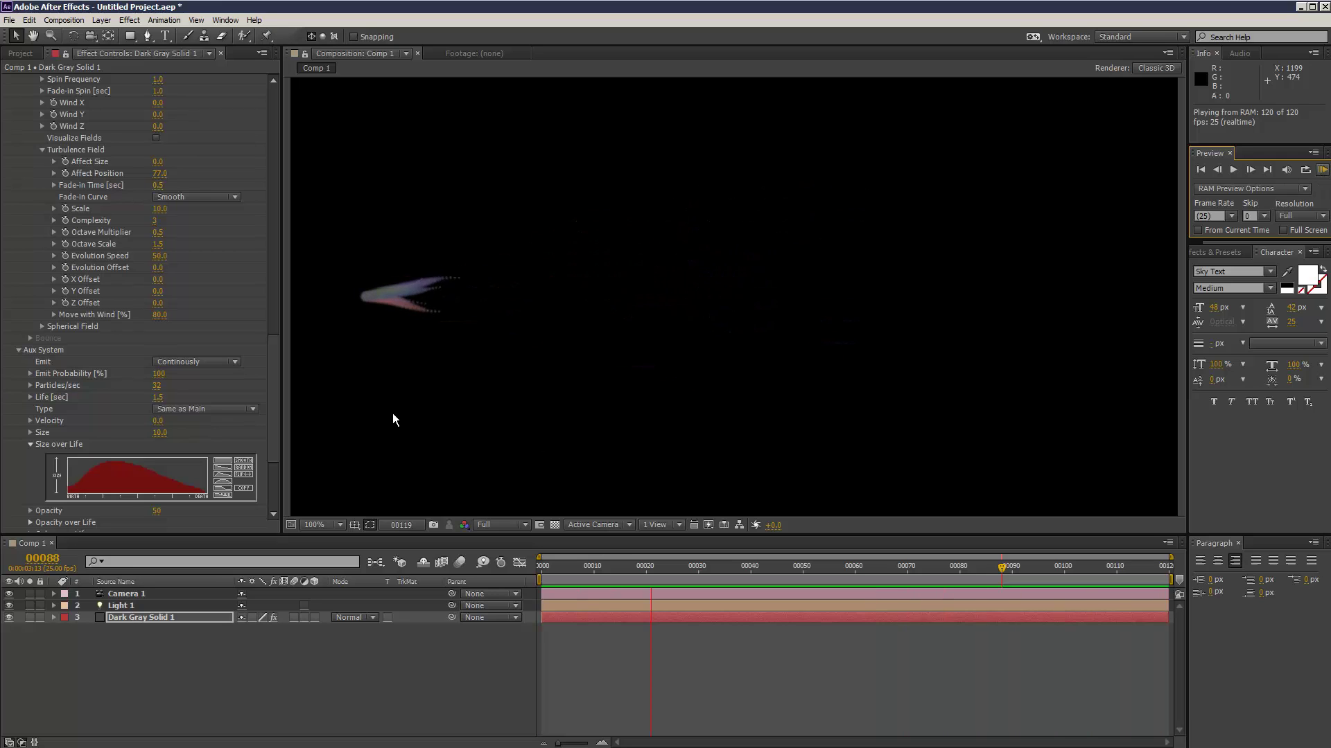
Stop the preview at frame 99 and move Light 1 along its depth axis and left.
left_click(782, 572)
left_click_drag(787, 577, 1059, 569)
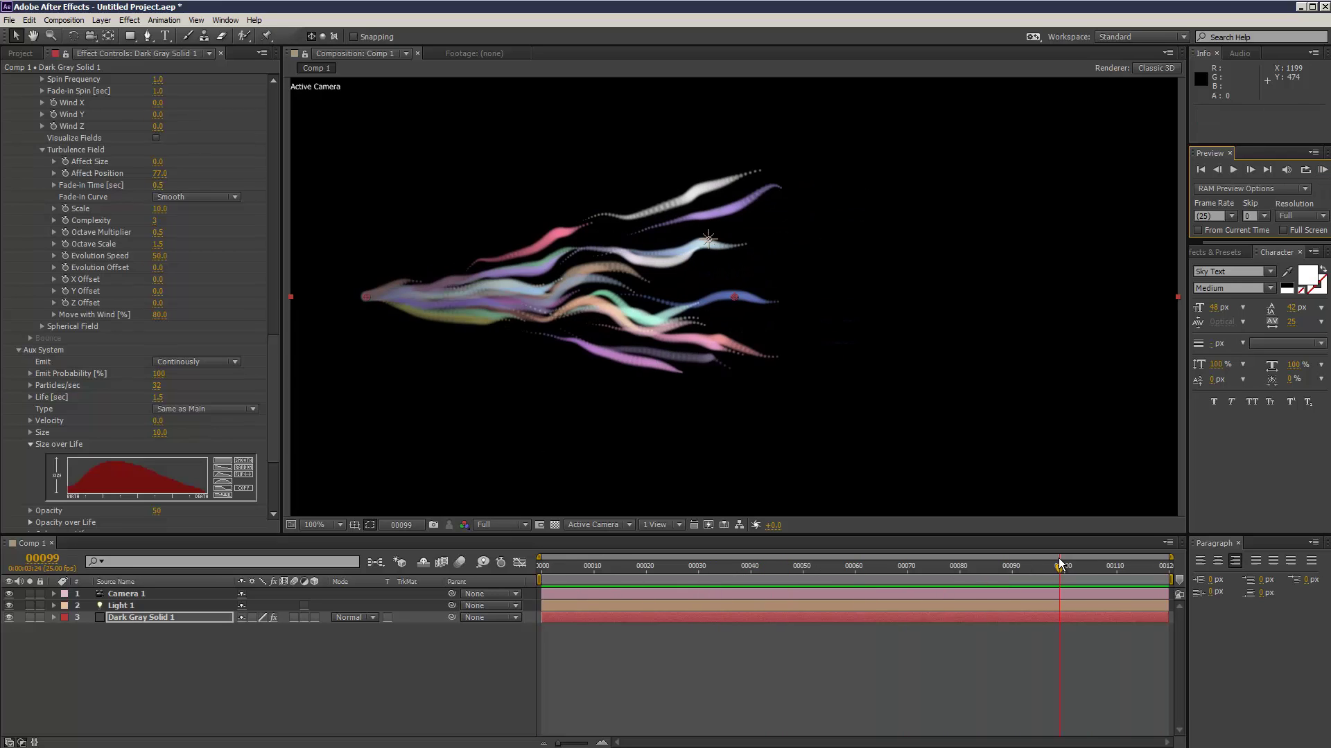
left_click(121, 606)
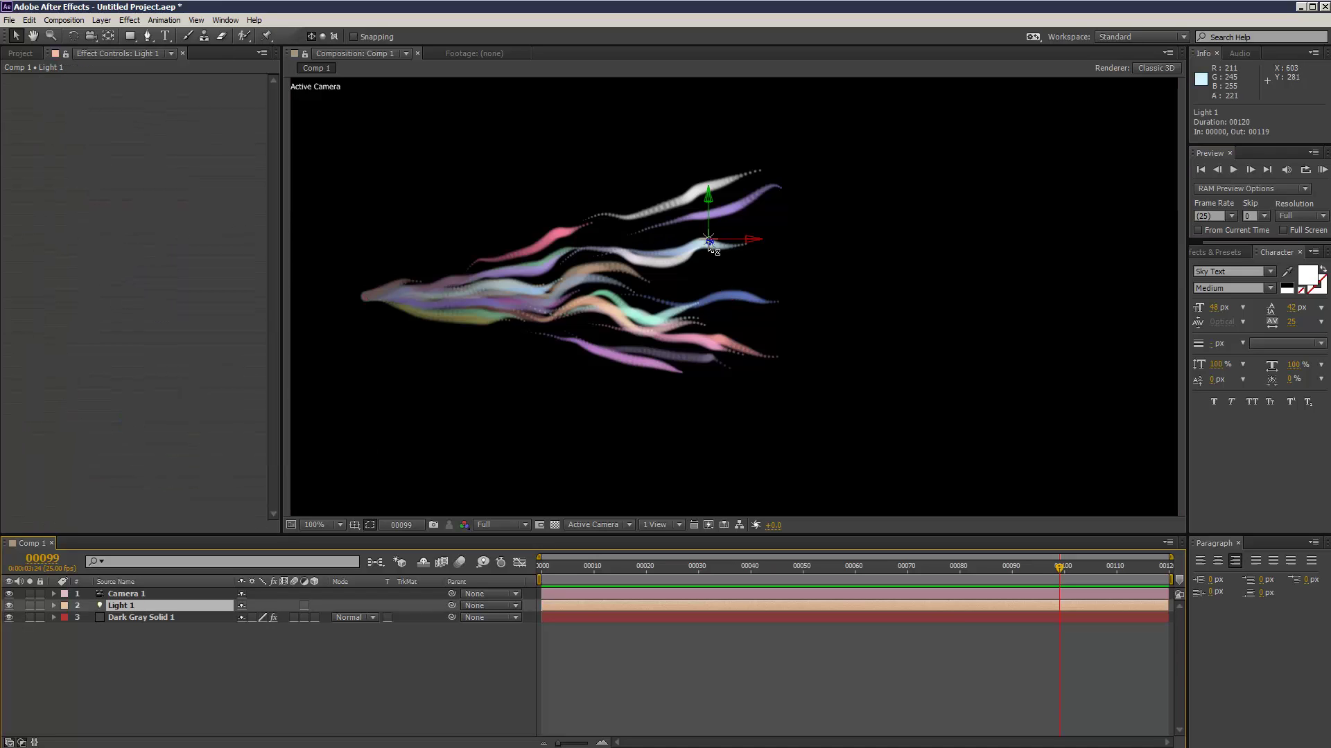
mouse_move(710, 244)
left_mouse_down()
mouse_move(777, 267)
mouse_move(956, 276)
mouse_move(284, 222)
mouse_move(753, 236)
left_mouse_up()
mouse_move(672, 239)
left_mouse_down()
mouse_move(563, 236)
mouse_move(634, 241)
left_mouse_up()
left_click(505, 164)
left_click(497, 232)
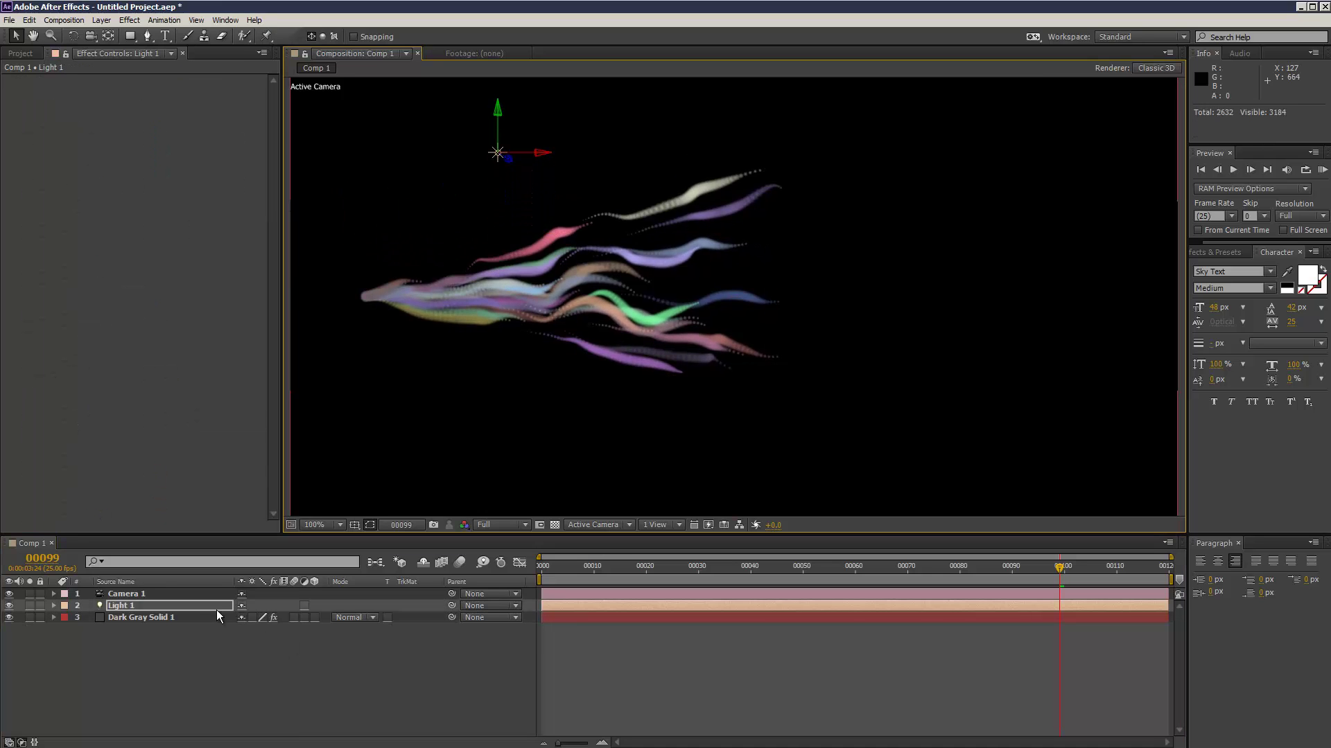
Raise the Emitter Velocity and increase the aux Particles/sec on Dark Gray Solid 1.
left_click(176, 618)
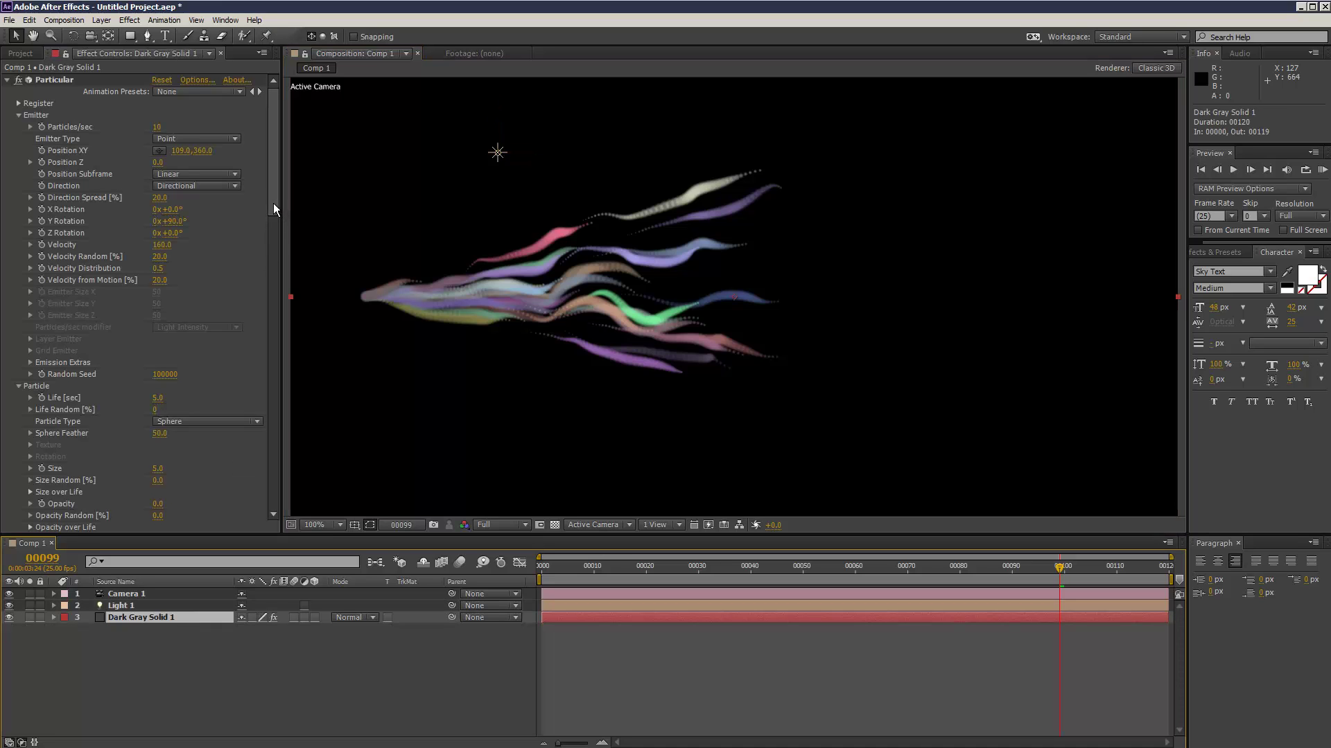
left_click_drag(160, 244, 163, 245)
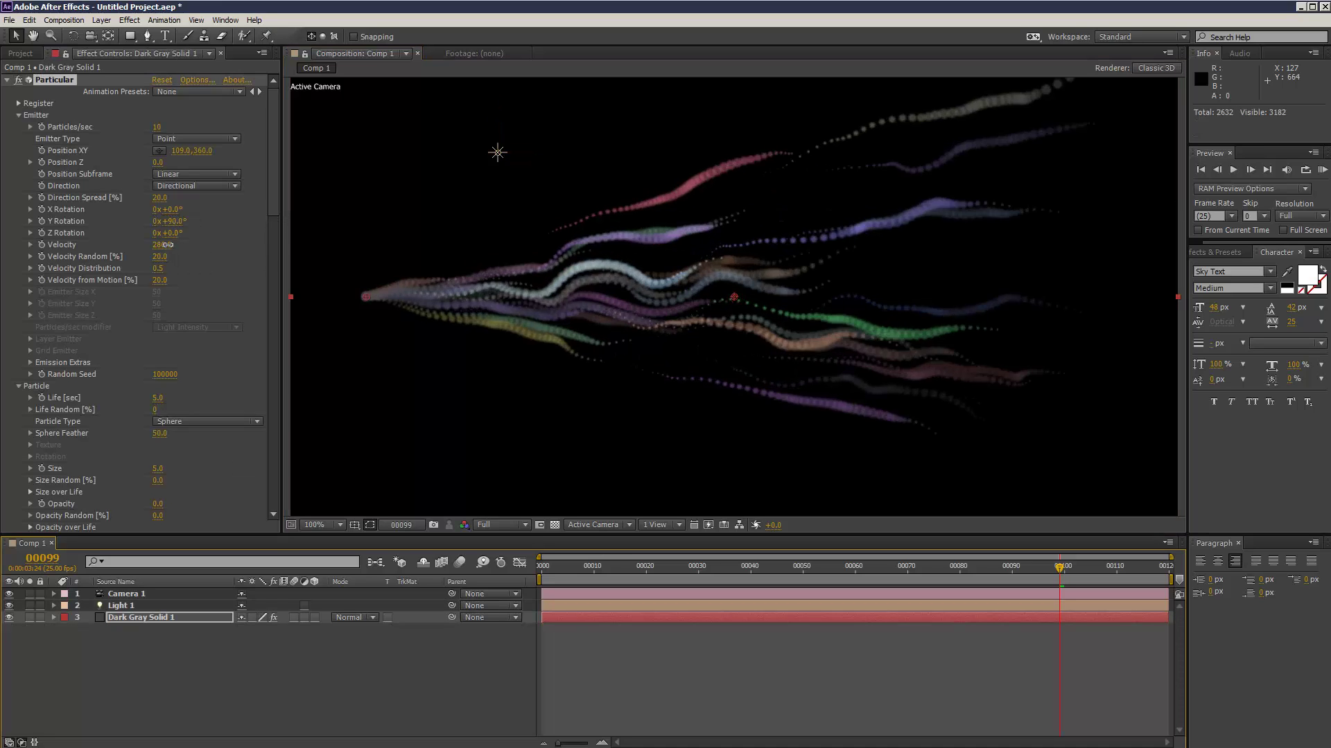
left_click_drag(278, 185, 301, 548)
left_click_drag(158, 231, 173, 228)
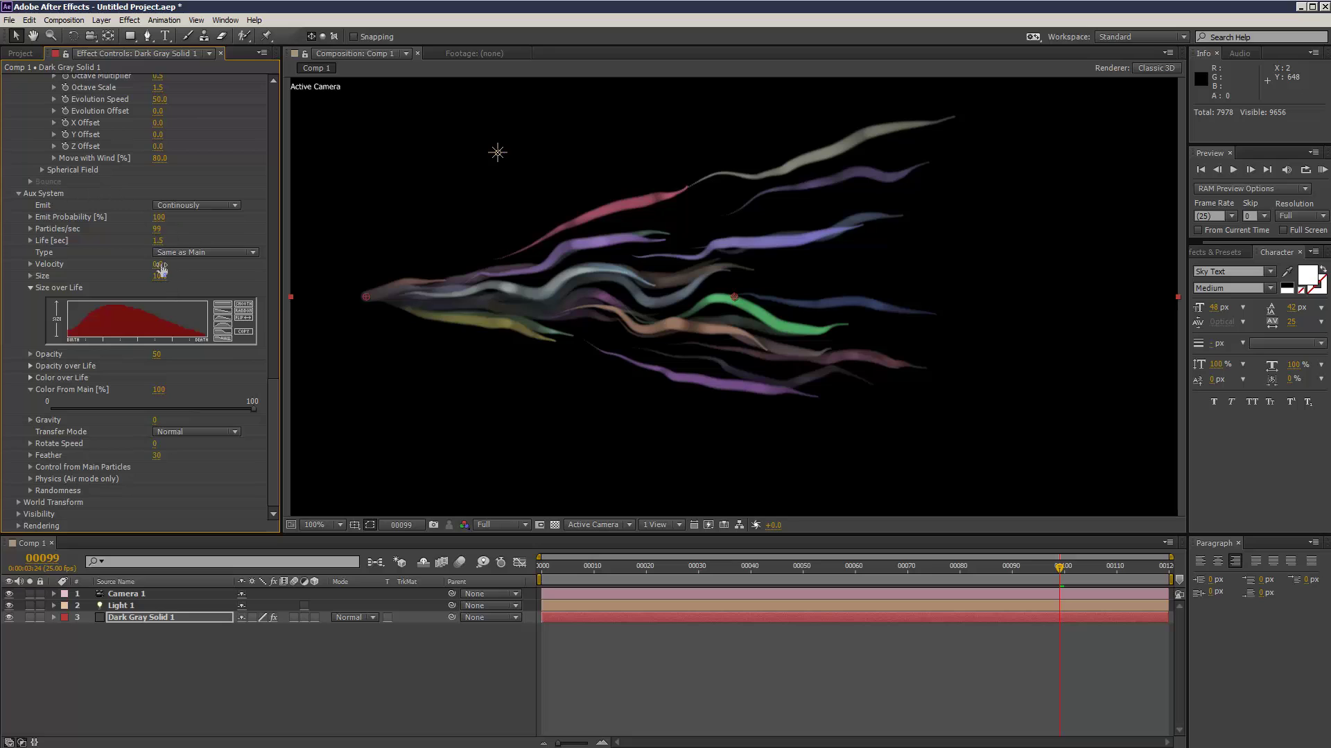
Set aux Velocity to 1 and aux Life to 1.6 seconds, then RAM-preview.
left_click_drag(162, 263, 164, 273)
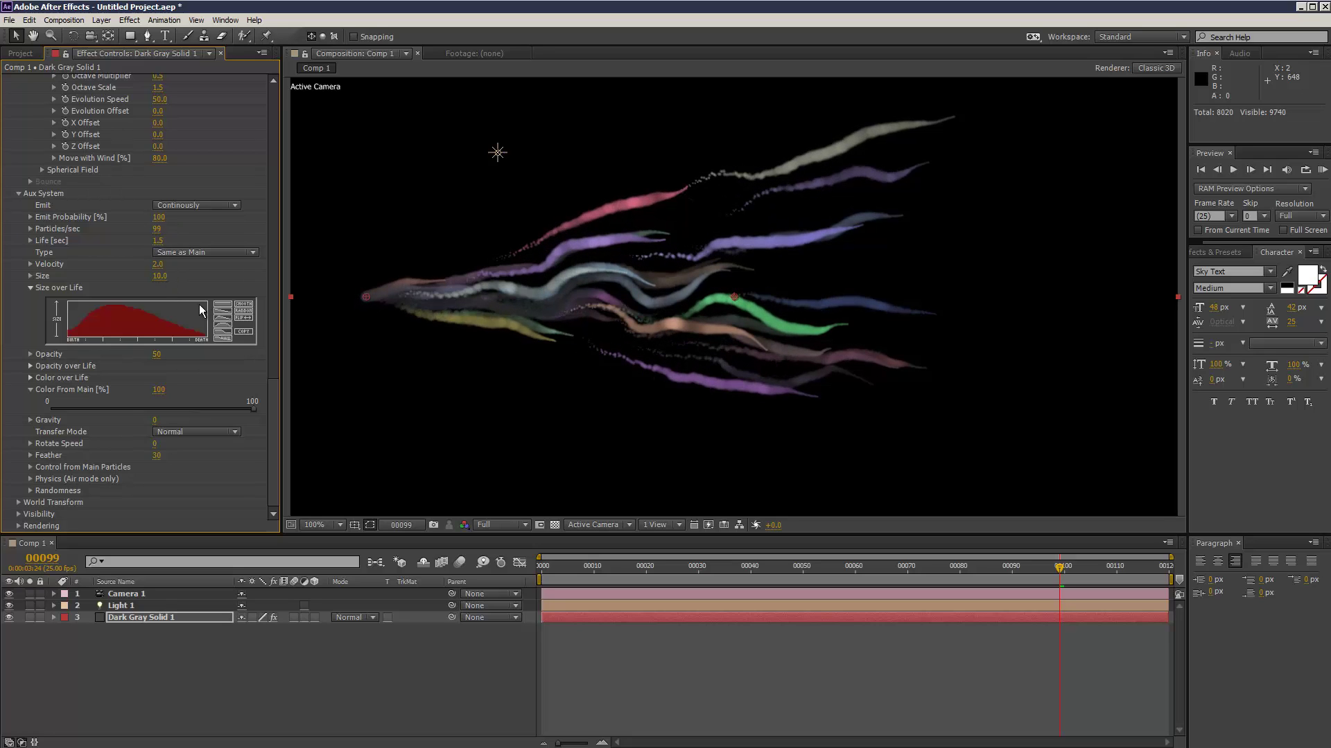
type("1")
left_click_drag(156, 241, 164, 249)
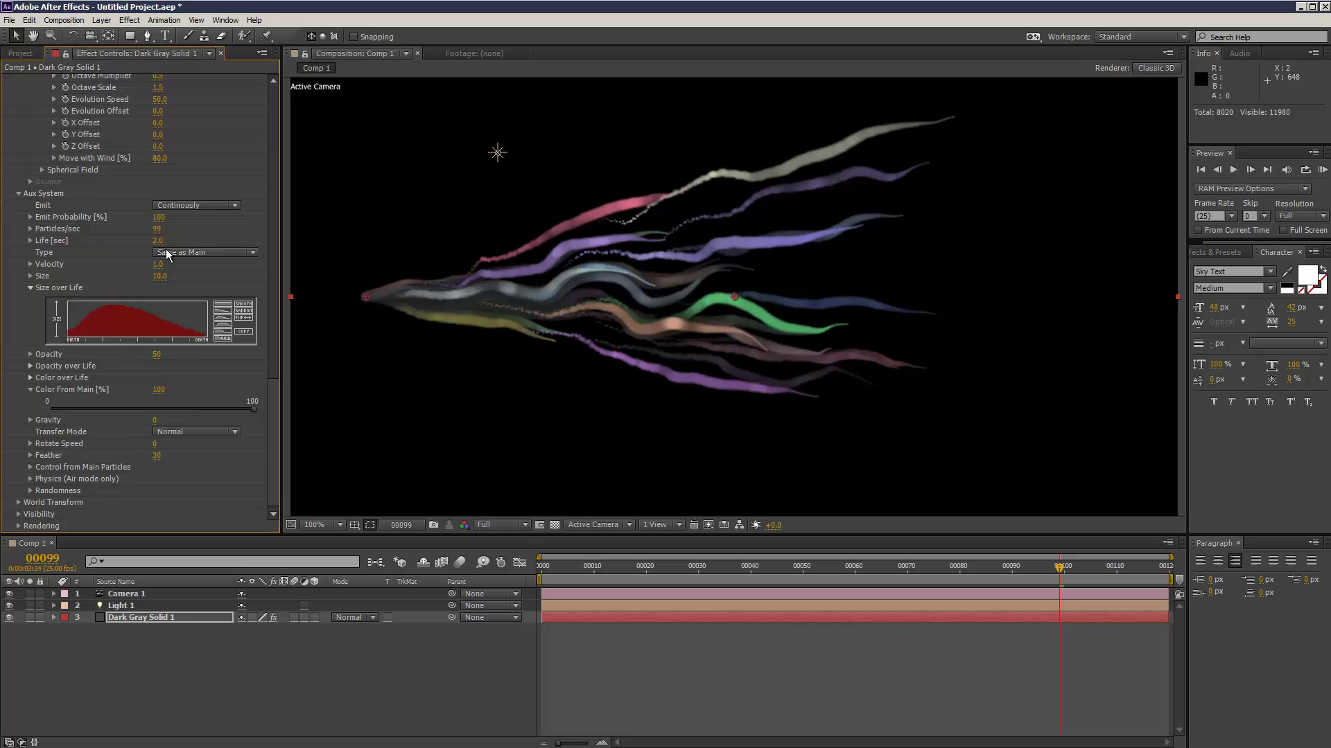
left_click(165, 248)
type("1.6")
key("Return")
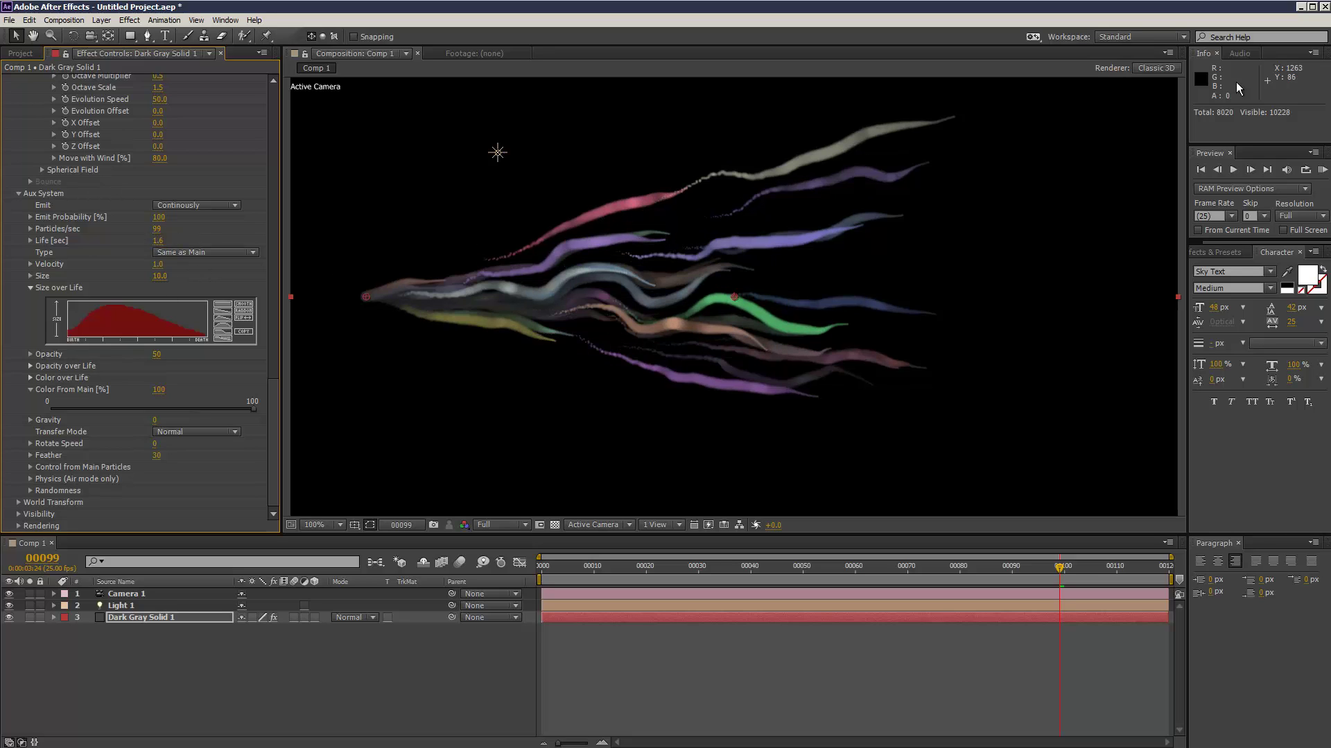
left_click(1321, 171)
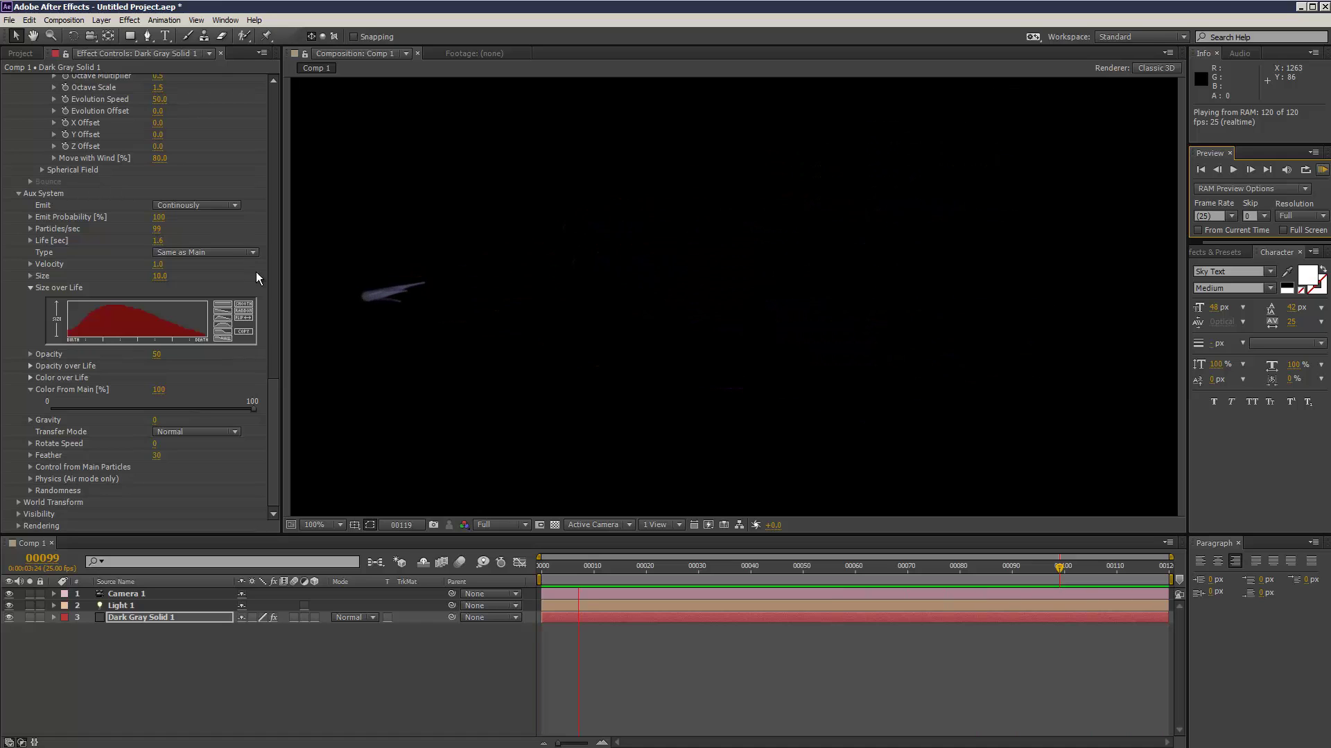
scroll(268, 388, "up", 2)
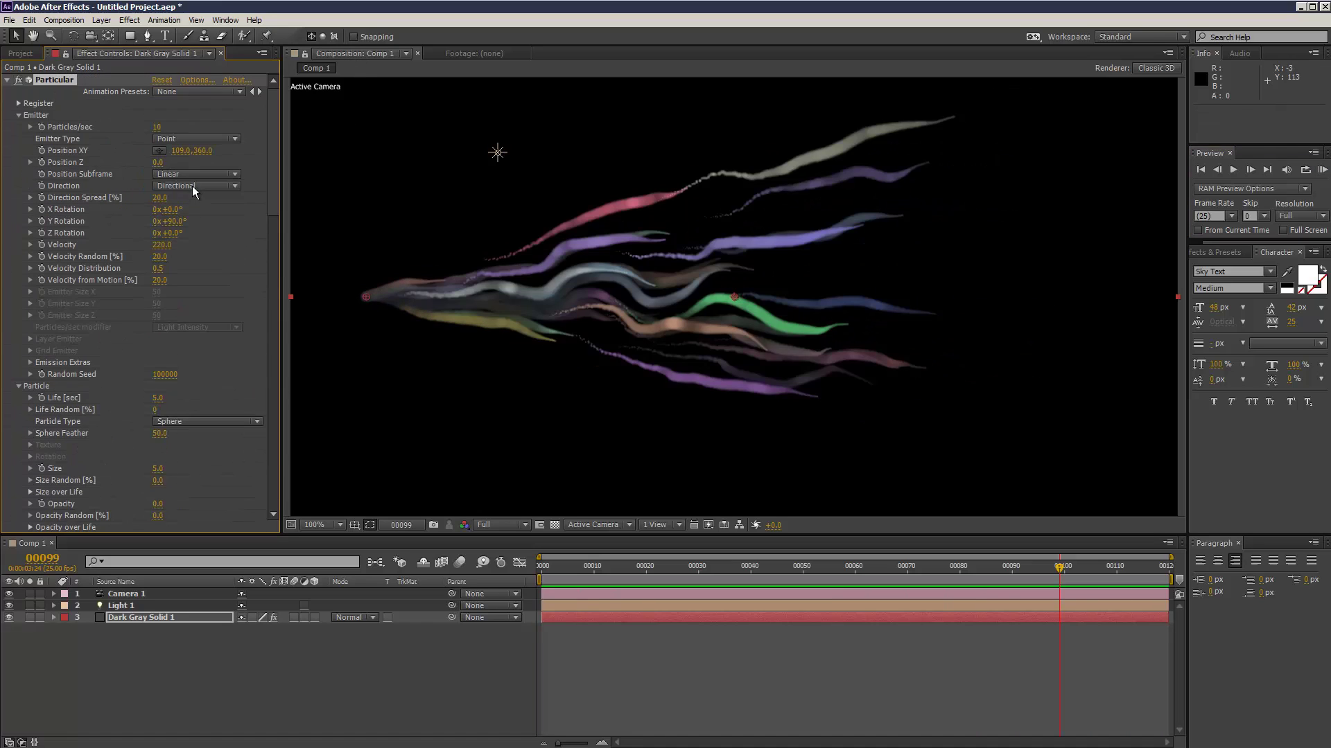
Set Emitter Direction to Uniform and move the emitter Position XY to 383, 360, previewing each.
left_click(192, 186)
left_click(182, 199)
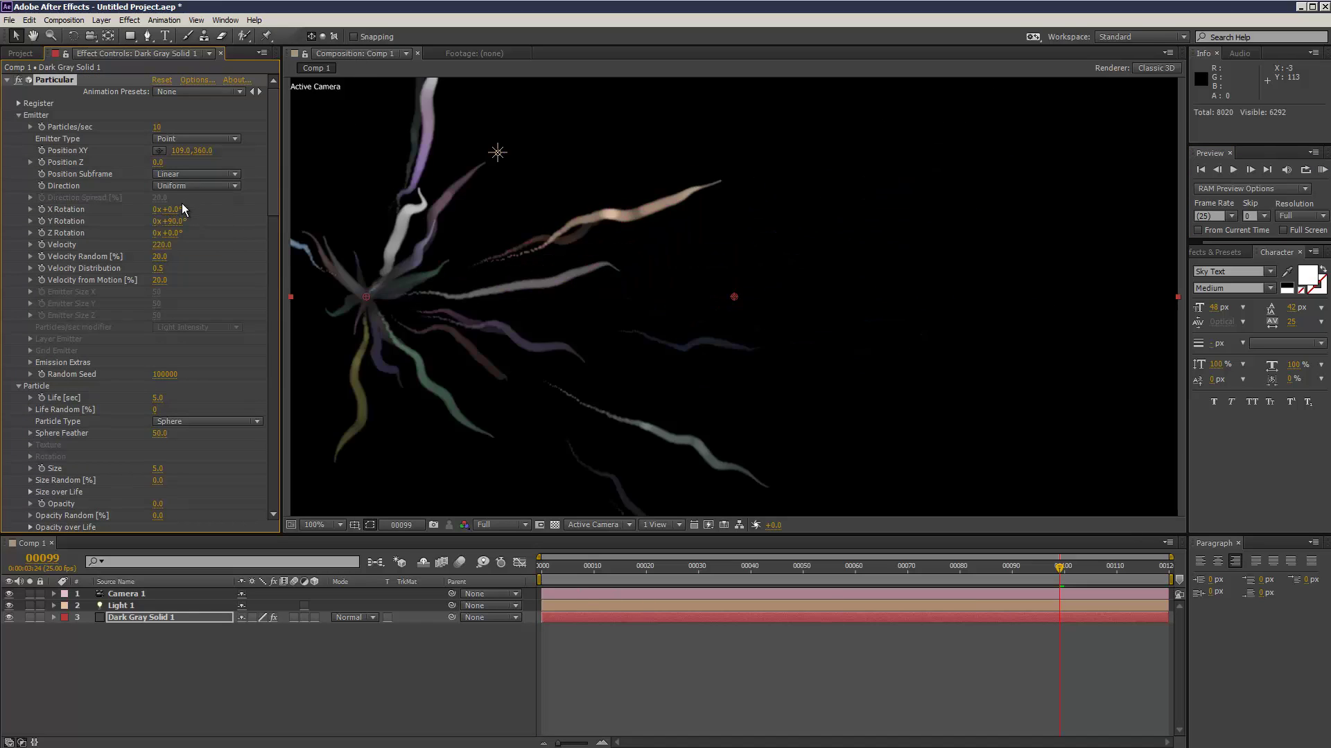
left_click(1321, 170)
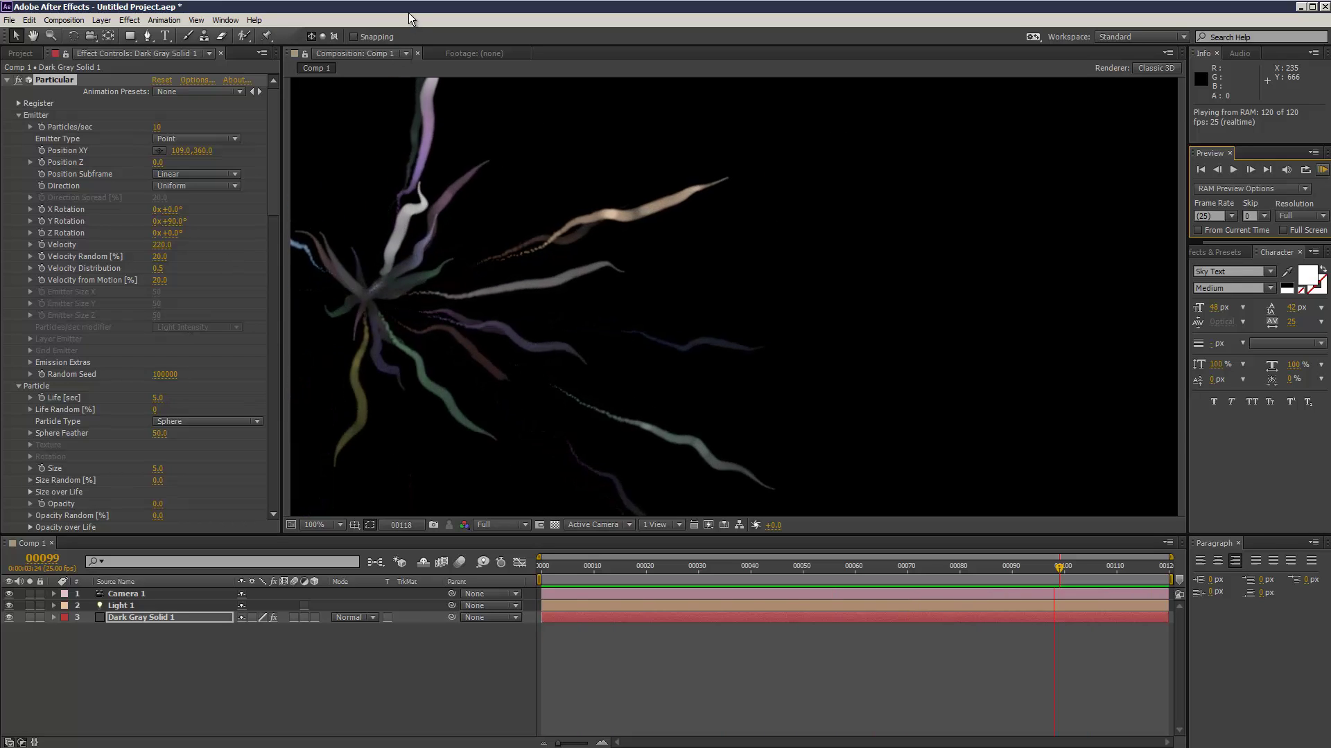
left_click_drag(172, 150, 363, 148)
left_click(1322, 168)
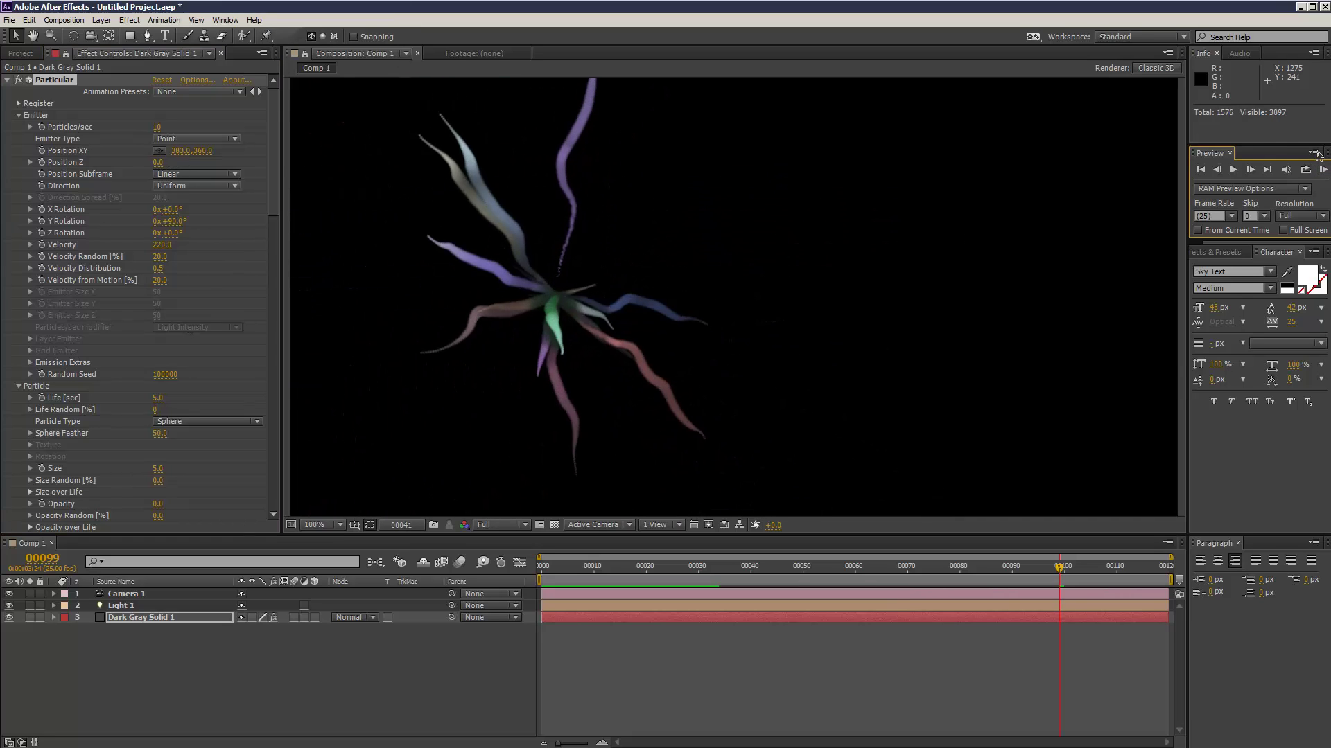